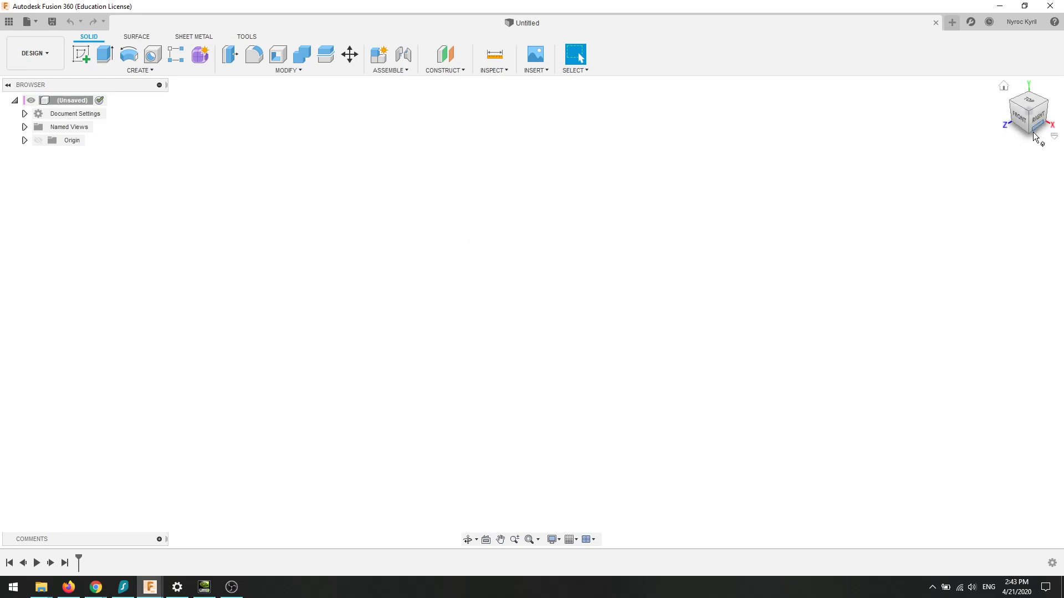
drag(1029, 132, 1014, 102)
click(1005, 87)
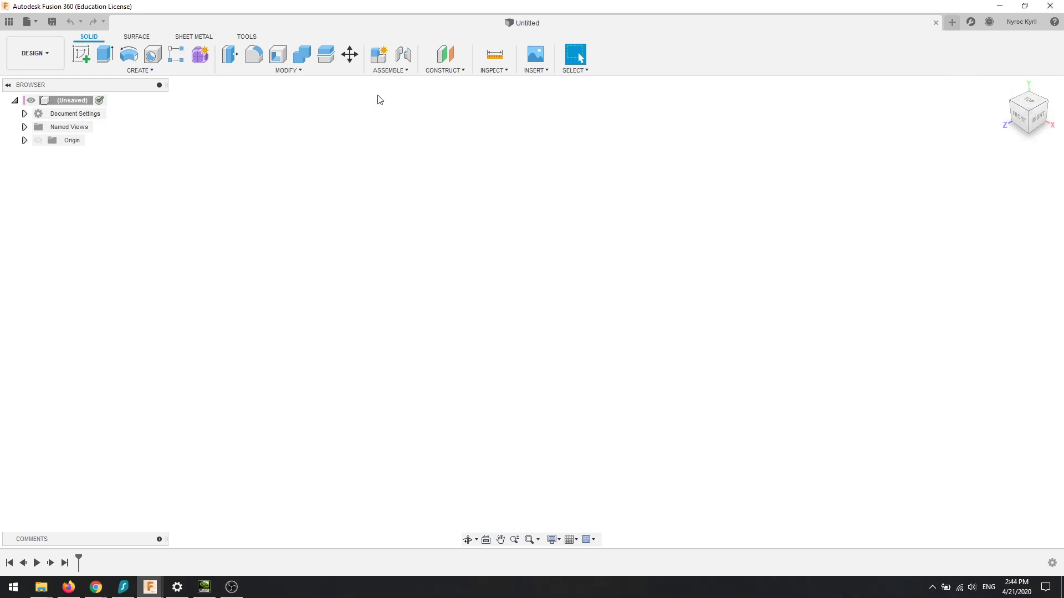
Sketch a 10 ft (120 in) square on the YZ origin plane with one corner at the origin.
click(83, 60)
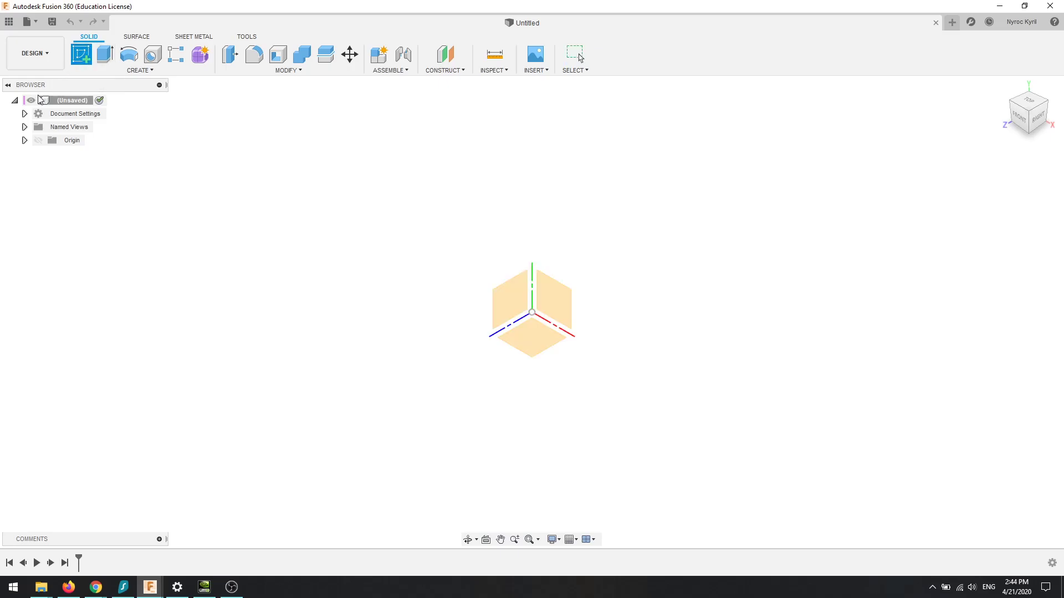
click(505, 299)
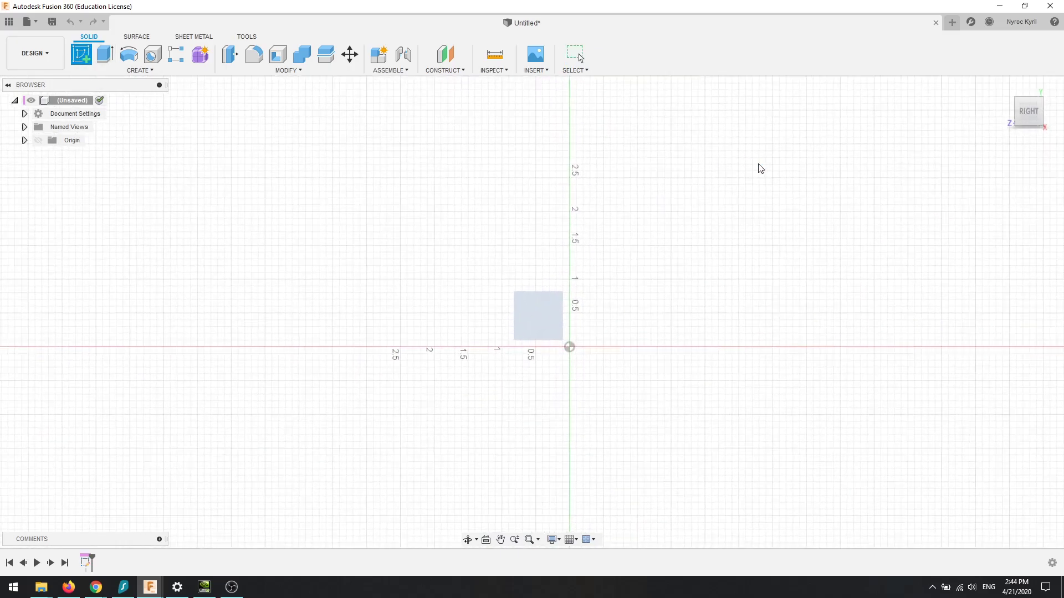
click(105, 53)
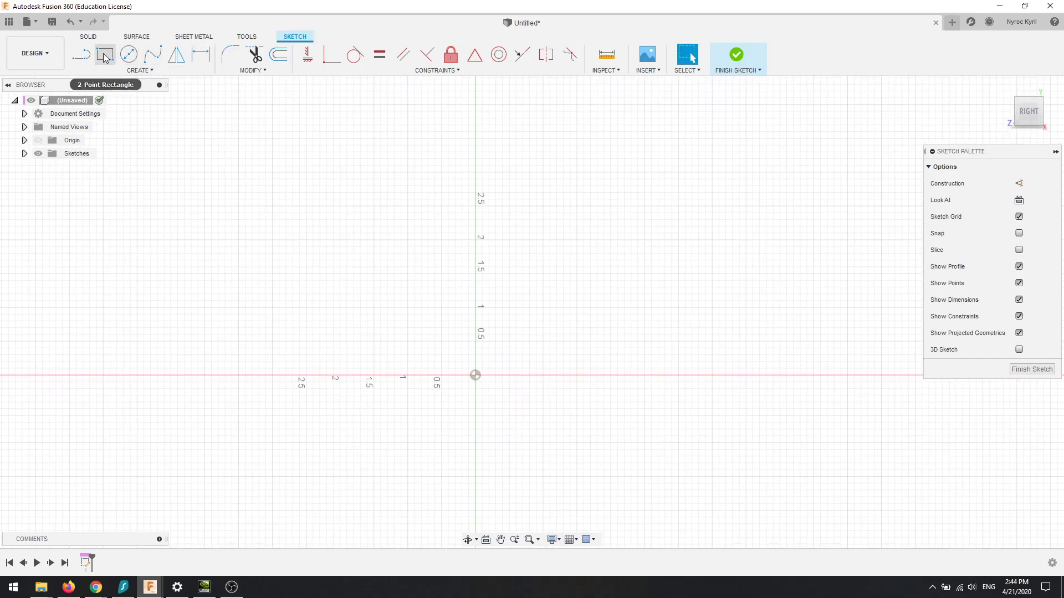
click(475, 375)
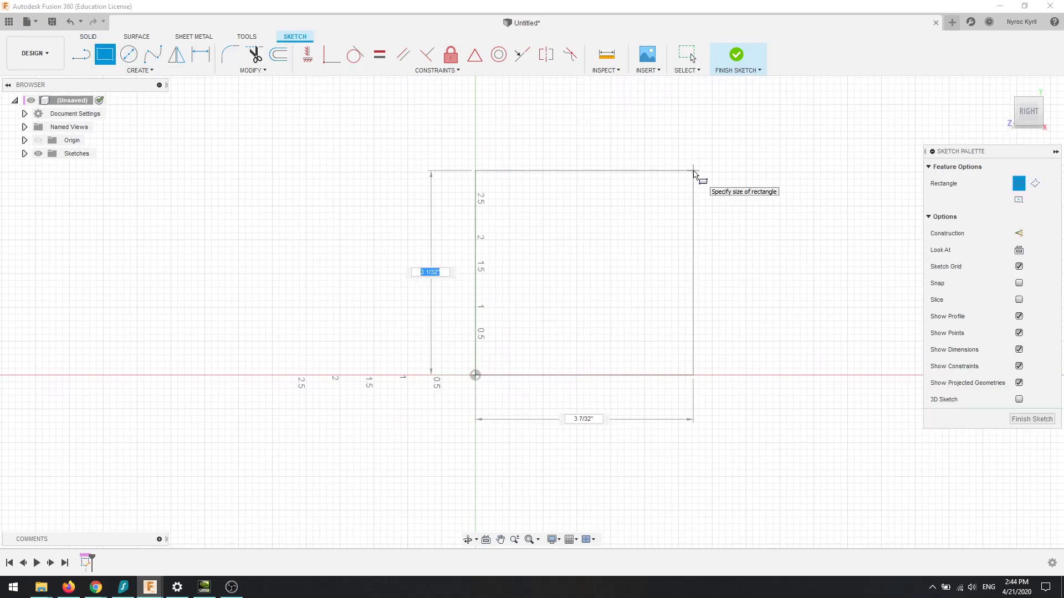
text(10)
key(Tab)
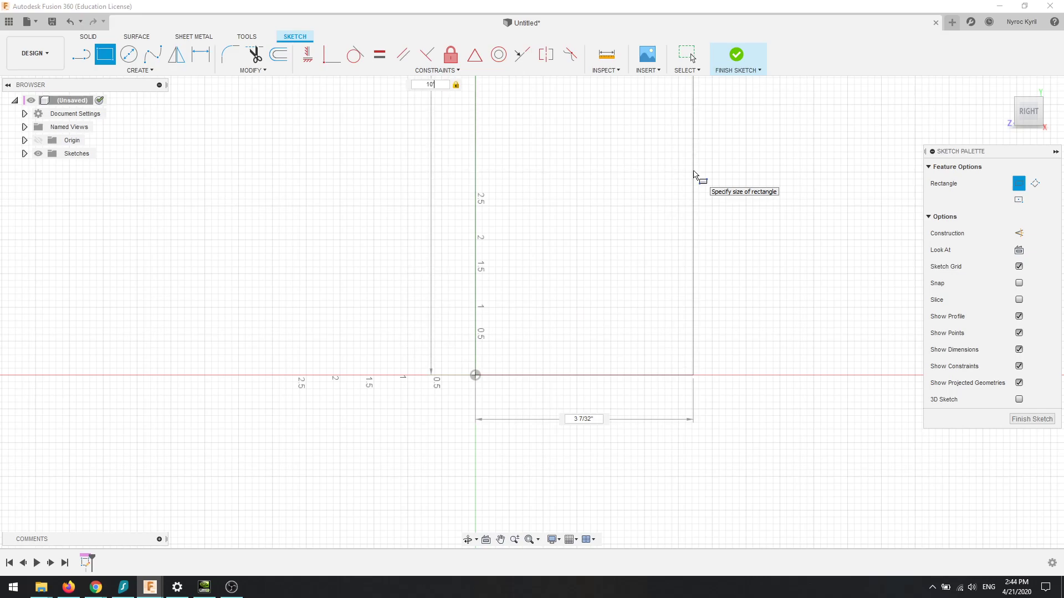
text(10)
key(Return)
key(Escape)
scroll(499, 331, up, 5)
scroll(398, 318, down, 6)
scroll(549, 194, down, 1)
middle_drag(548, 194, 469, 325)
scroll(468, 322, down, 3)
middle_drag(591, 156, 524, 318)
Extrude the square profile 5 in to one side as a new body.
click(566, 312)
middle_drag(814, 245, 842, 205)
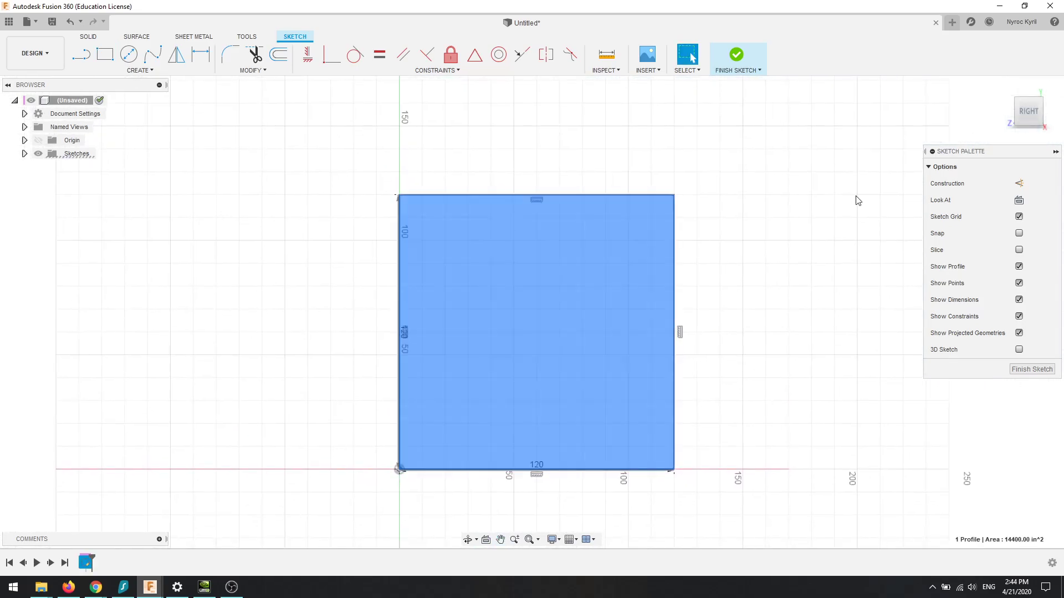
key(e)
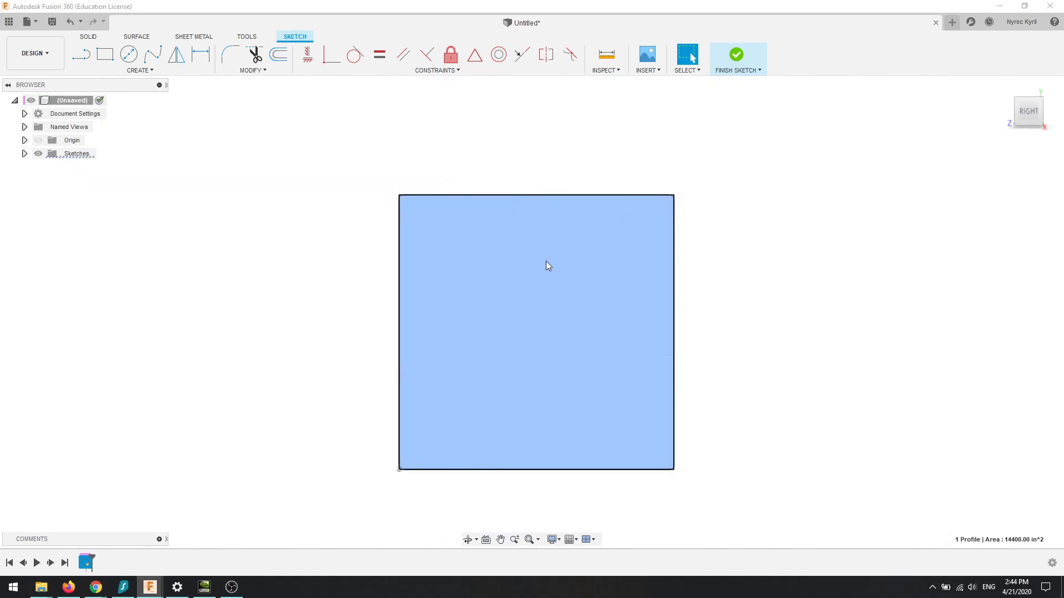
key(e)
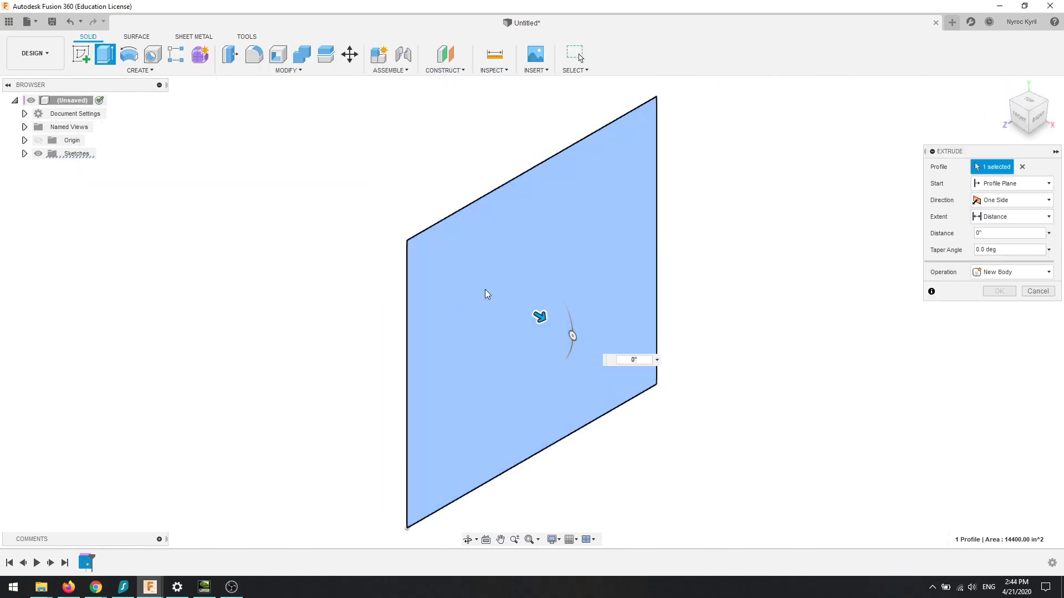
mouse_move(540, 315)
mouse_down()
mouse_move(555, 329)
mouse_move(547, 322)
mouse_up()
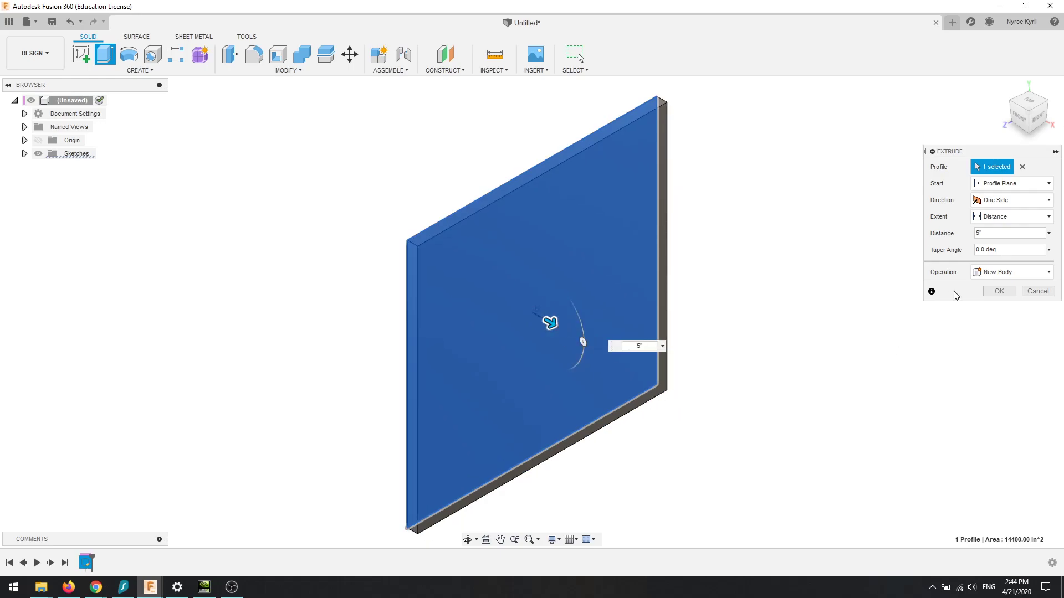
click(1002, 294)
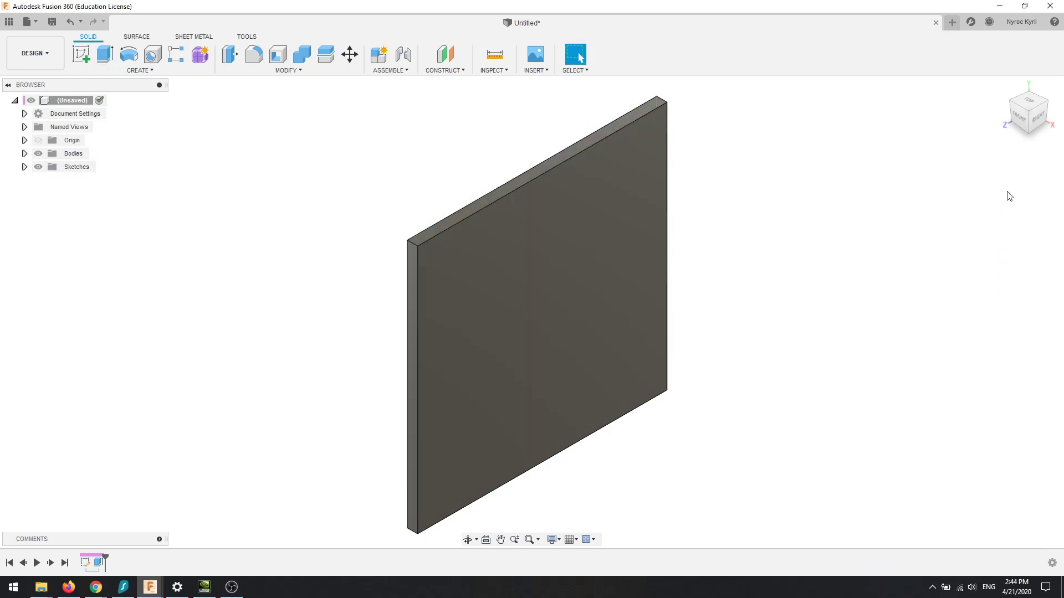
Examine the extruded plate from different angles and distances.
drag(1023, 125, 1026, 113)
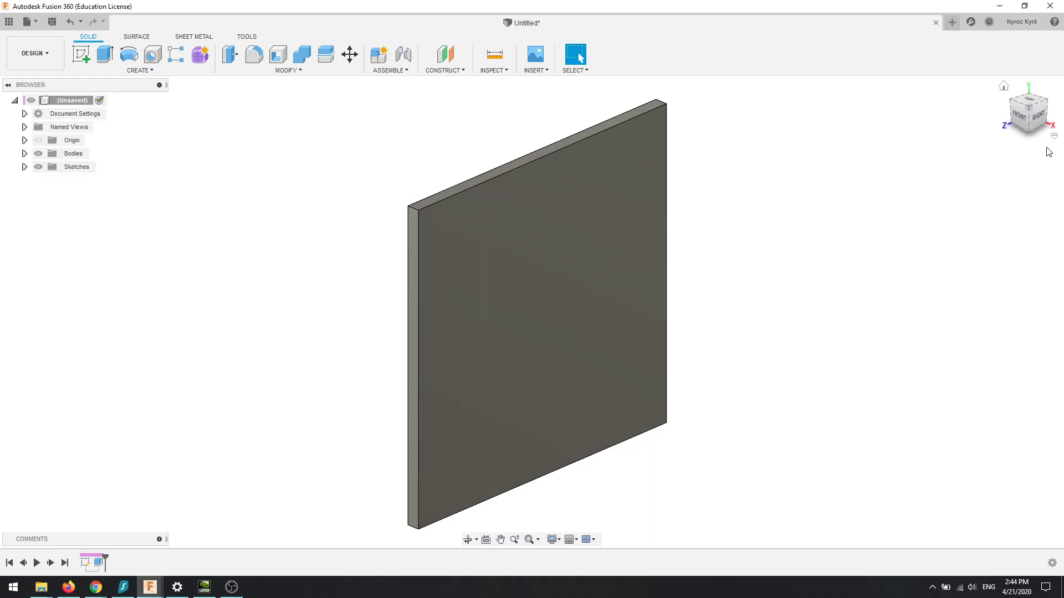
click(520, 335)
drag(1026, 114, 1022, 107)
click(865, 171)
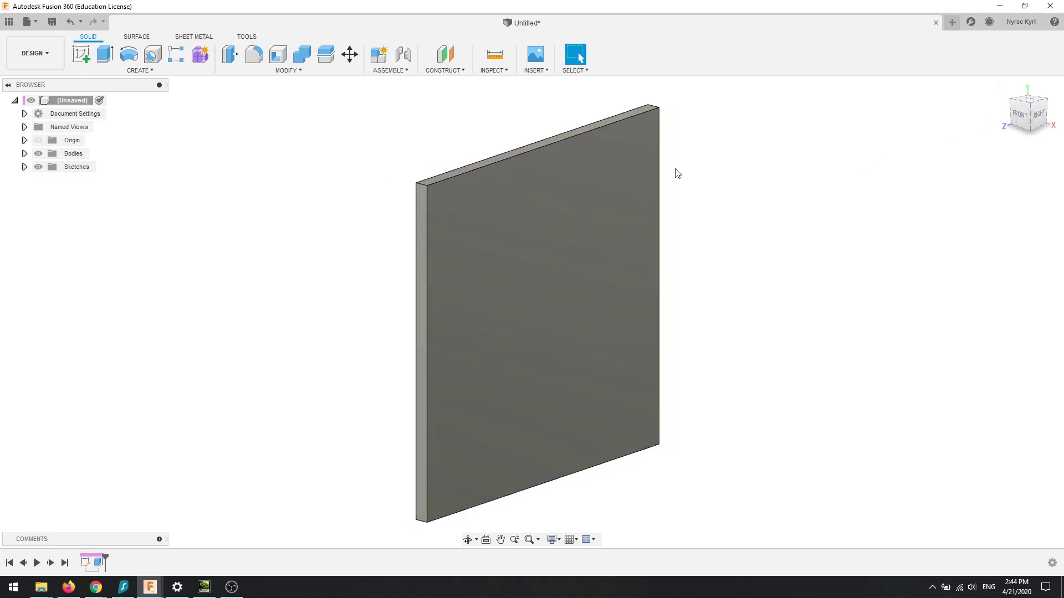
scroll(596, 171, up, 5)
middle_drag(567, 190, 633, 125)
scroll(619, 163, down, 3)
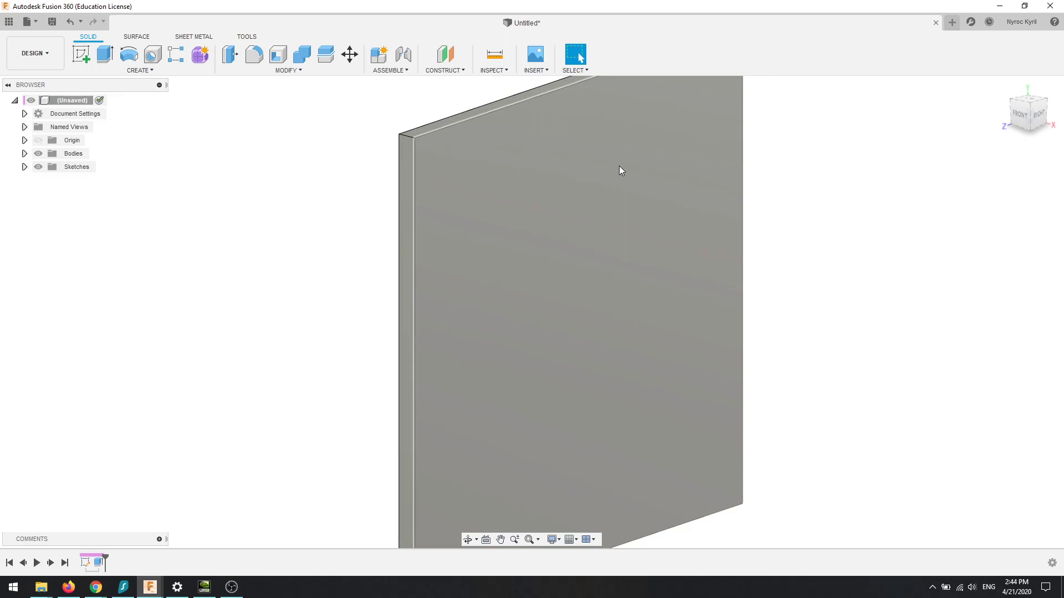
scroll(621, 172, down, 2)
middle_drag(696, 210, 626, 238)
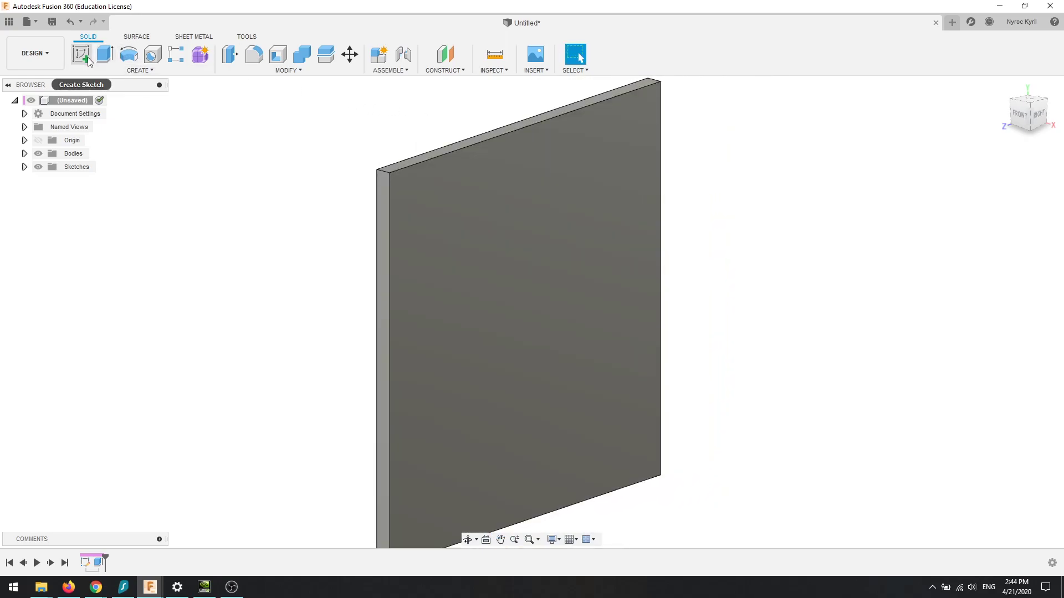
Start a sketch on the plate's large face and draw a 12 in wide, 4 in high rectangle in its upper-left area.
click(89, 60)
click(533, 324)
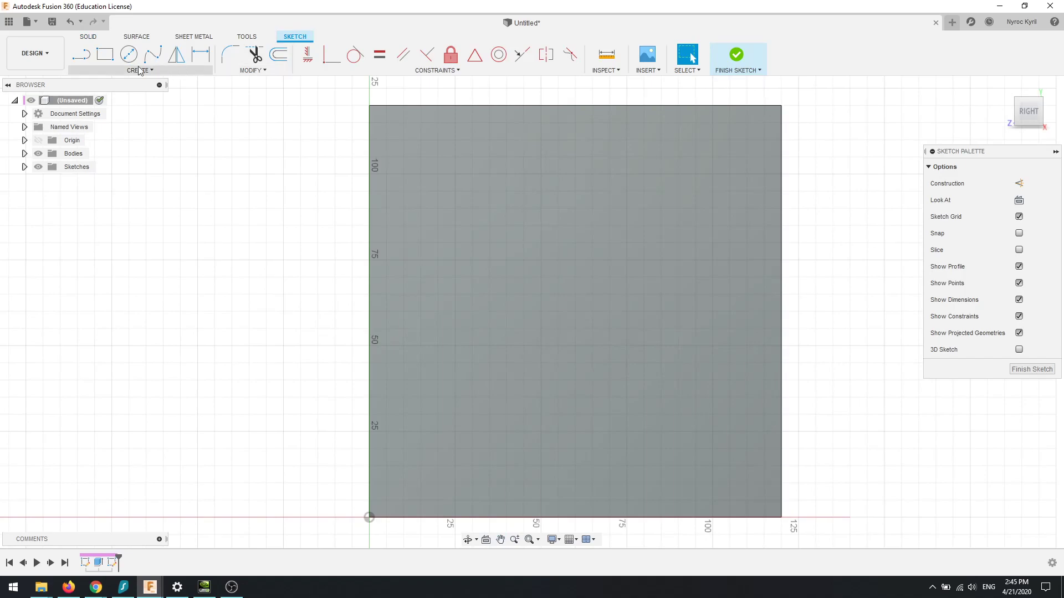
click(105, 55)
click(493, 244)
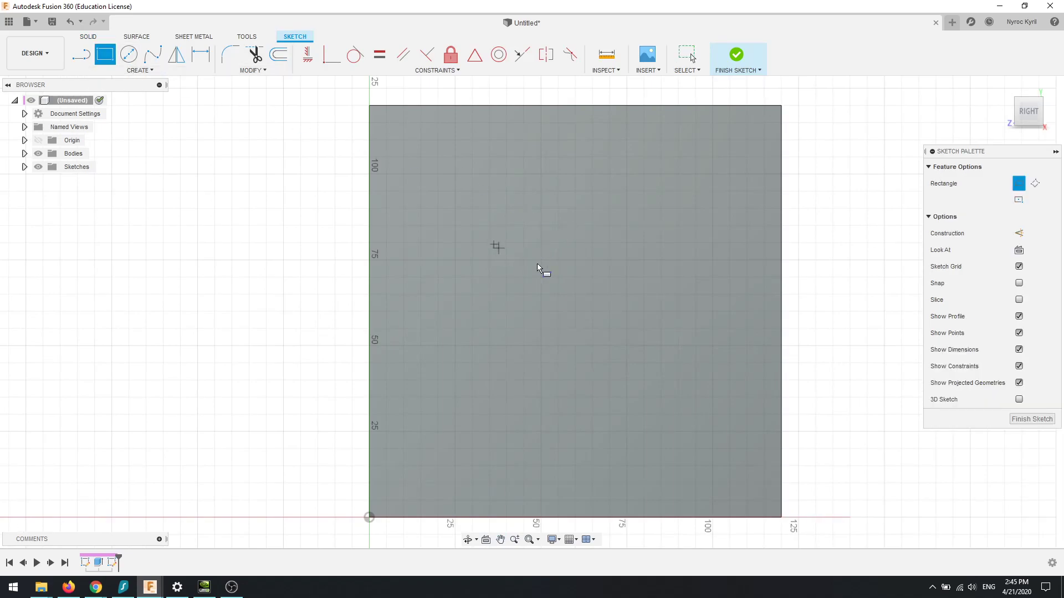
text(4)
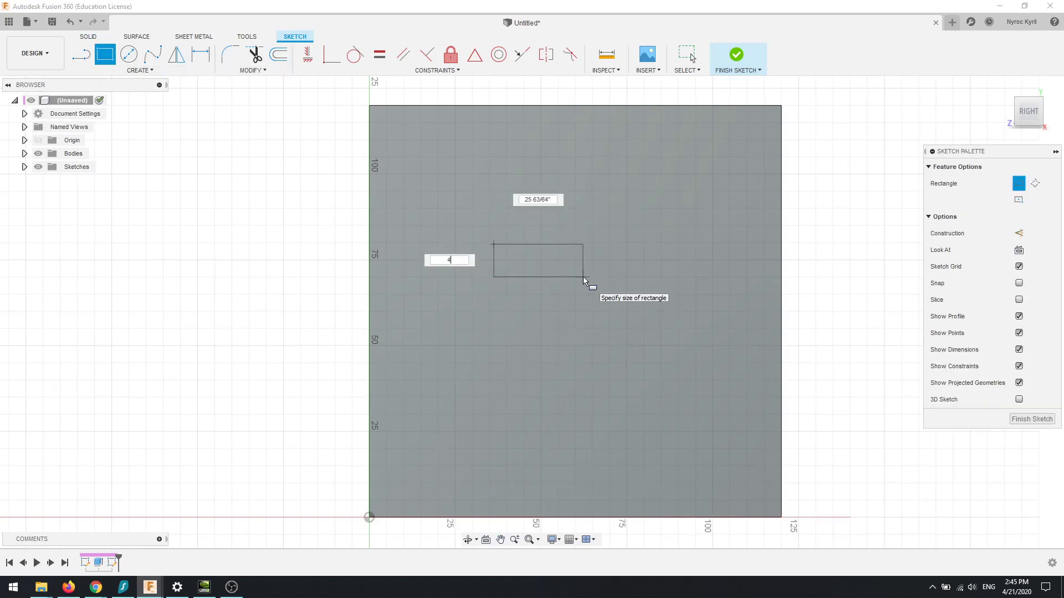
key(Tab)
text(12)
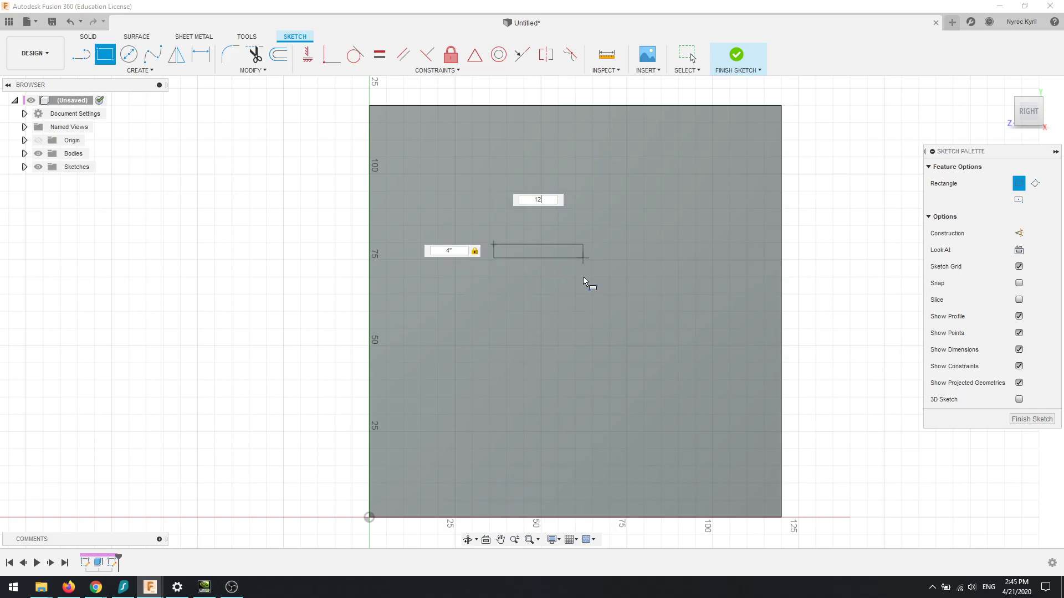
key(Return)
key(Escape)
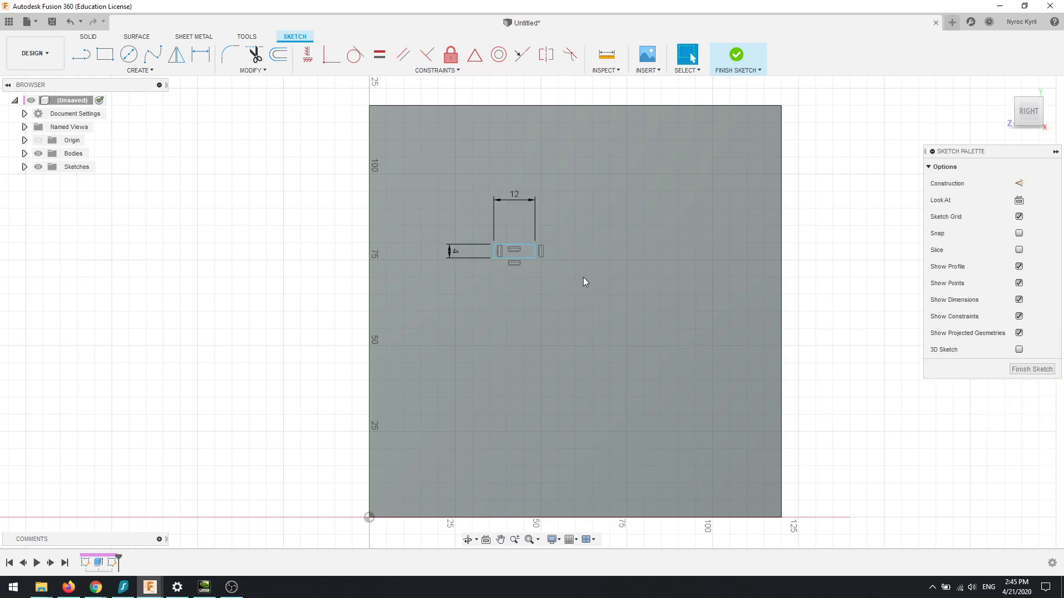
Draw a horizontal line joining the midpoints of the small rectangle's two short sides.
scroll(589, 255, up, 3)
scroll(594, 250, up, 2)
middle_drag(589, 307, 648, 340)
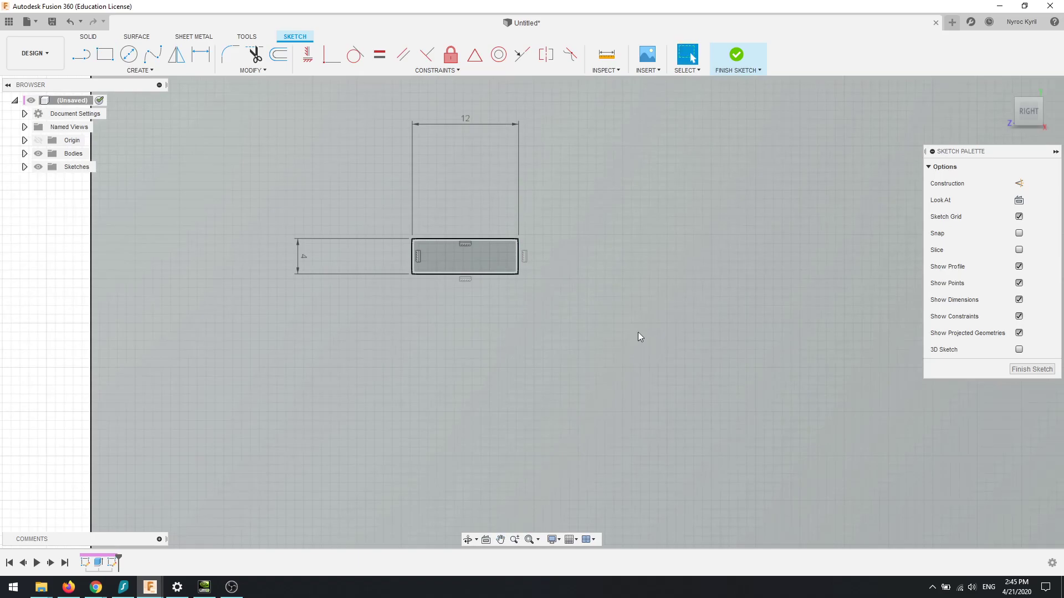
scroll(448, 238, up, 2)
scroll(388, 260, up, 1)
click(453, 289)
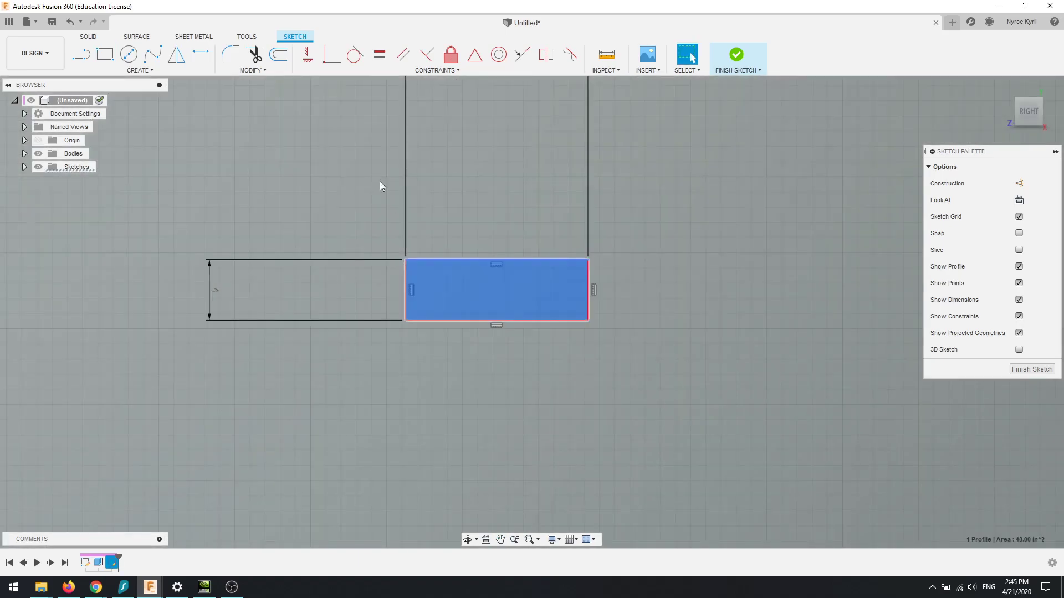
click(87, 61)
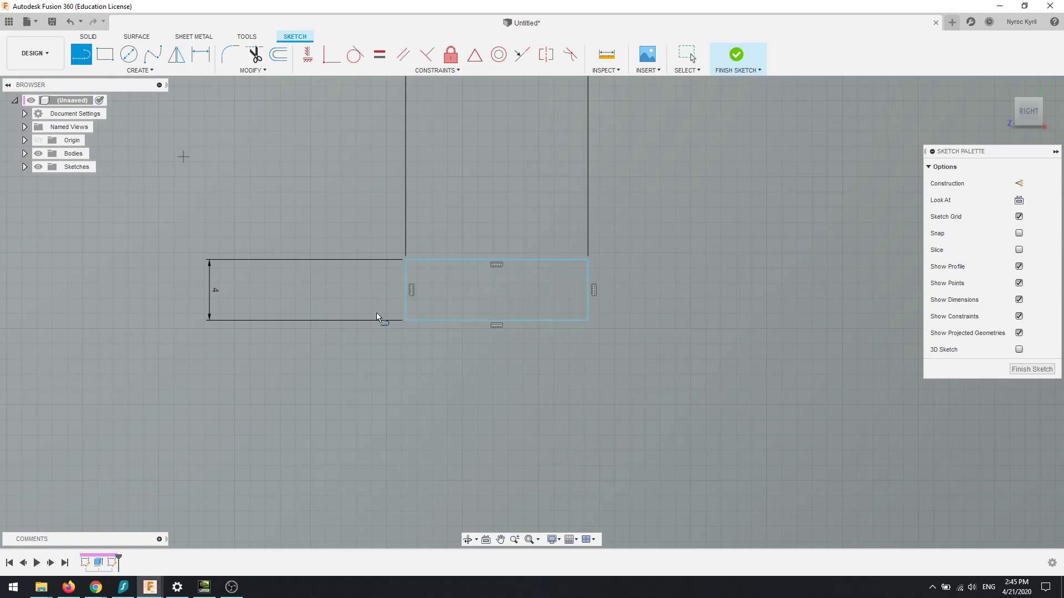
click(410, 290)
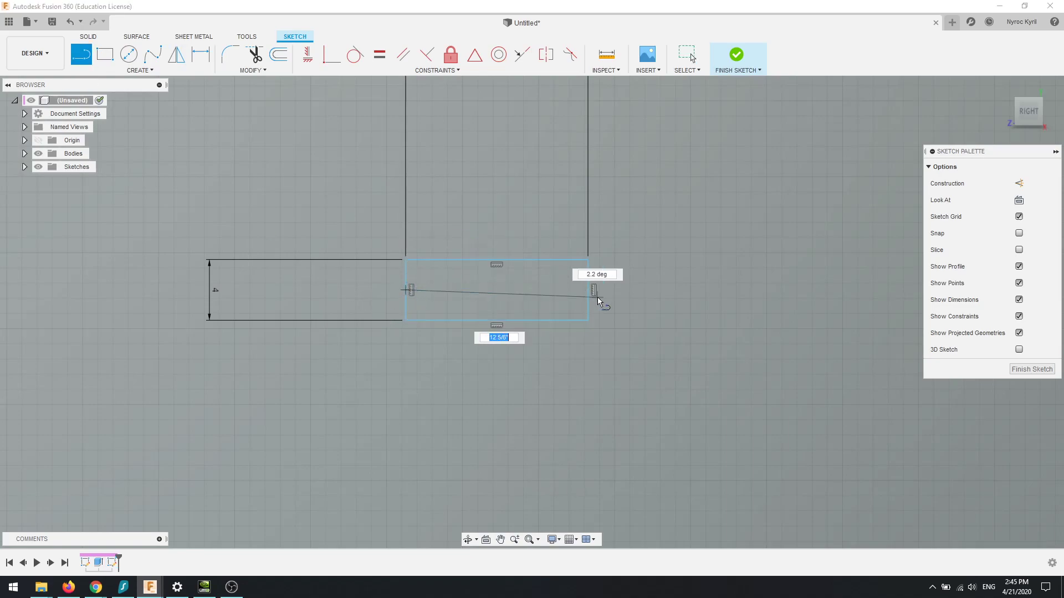
double_click(588, 290)
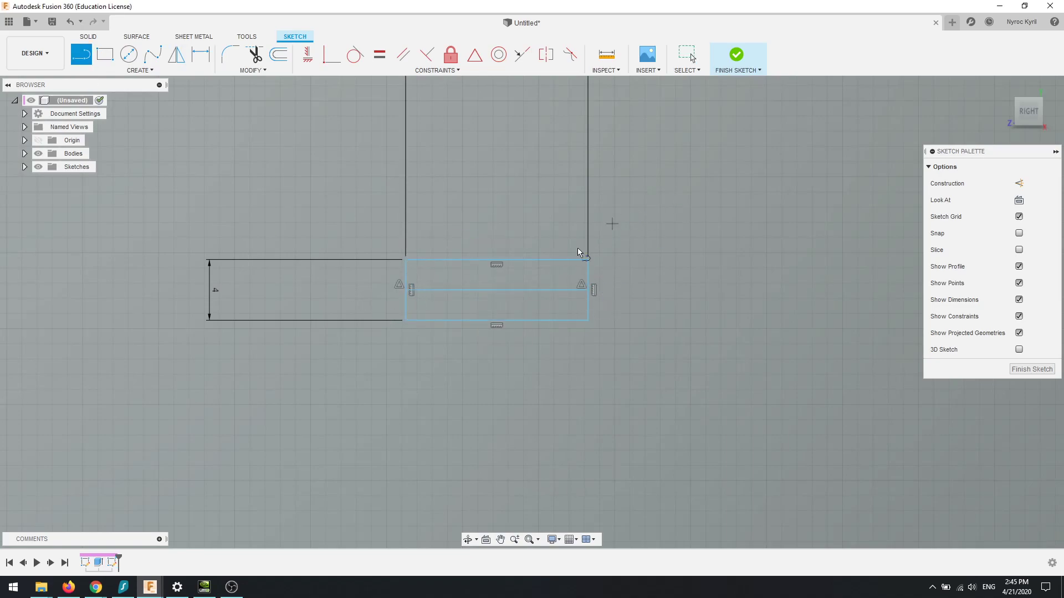
Draw a vertical line joining the midpoints of the small rectangle's two long sides.
click(497, 260)
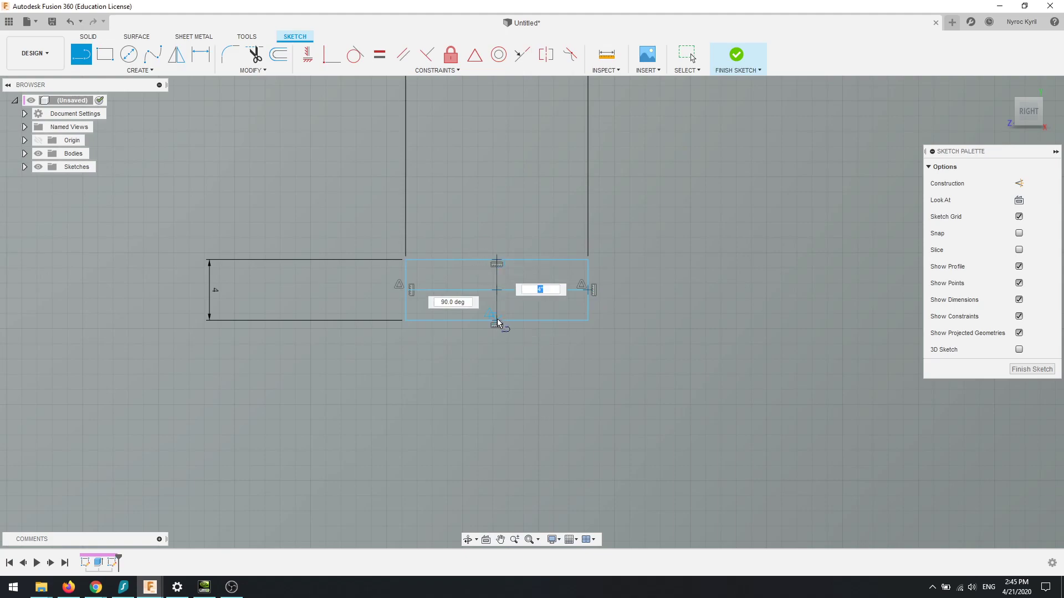
double_click(497, 321)
scroll(622, 250, down, 1)
scroll(621, 295, up, 2)
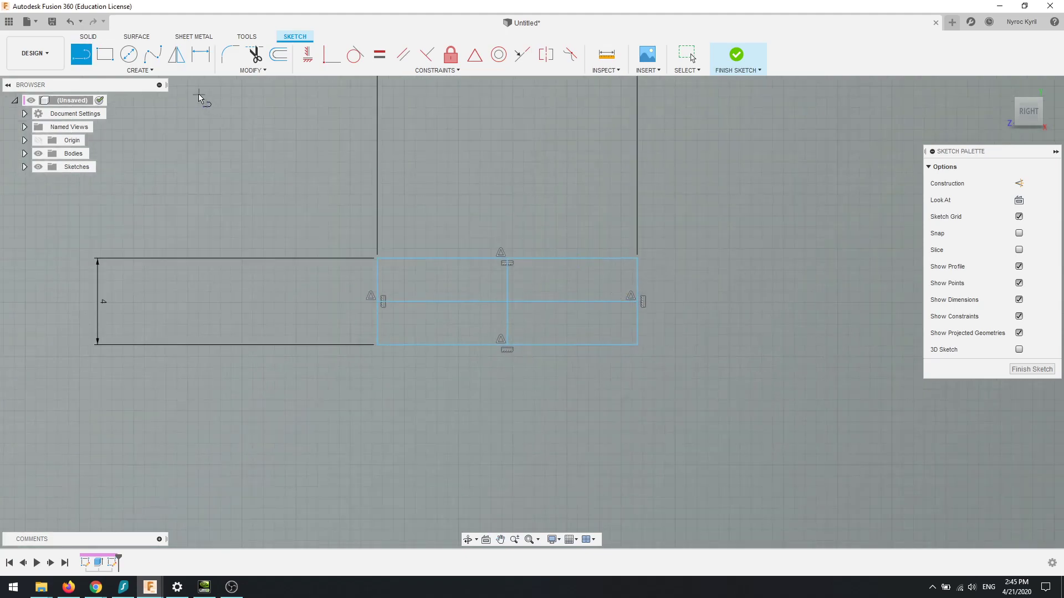
Delete the full-width horizontal line inside the small rectangle.
click(124, 59)
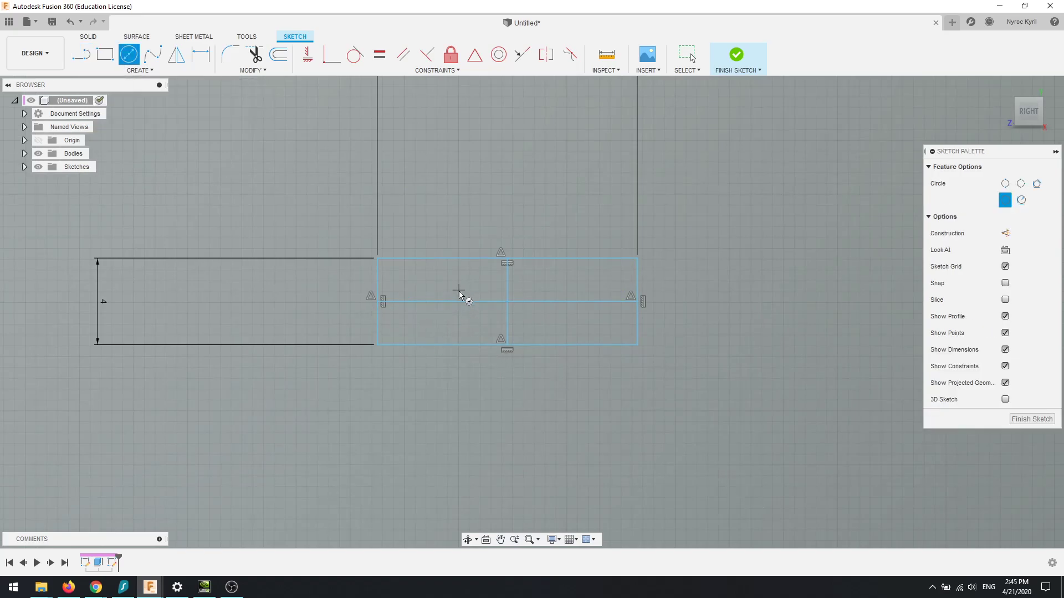
key(l)
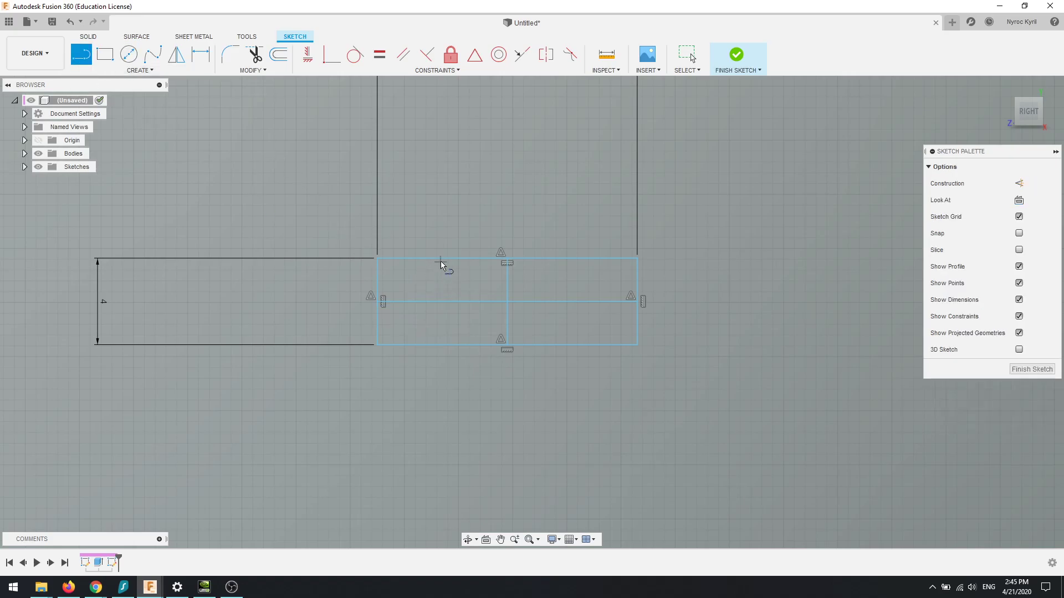
key(Escape)
click(454, 301)
key(Delete)
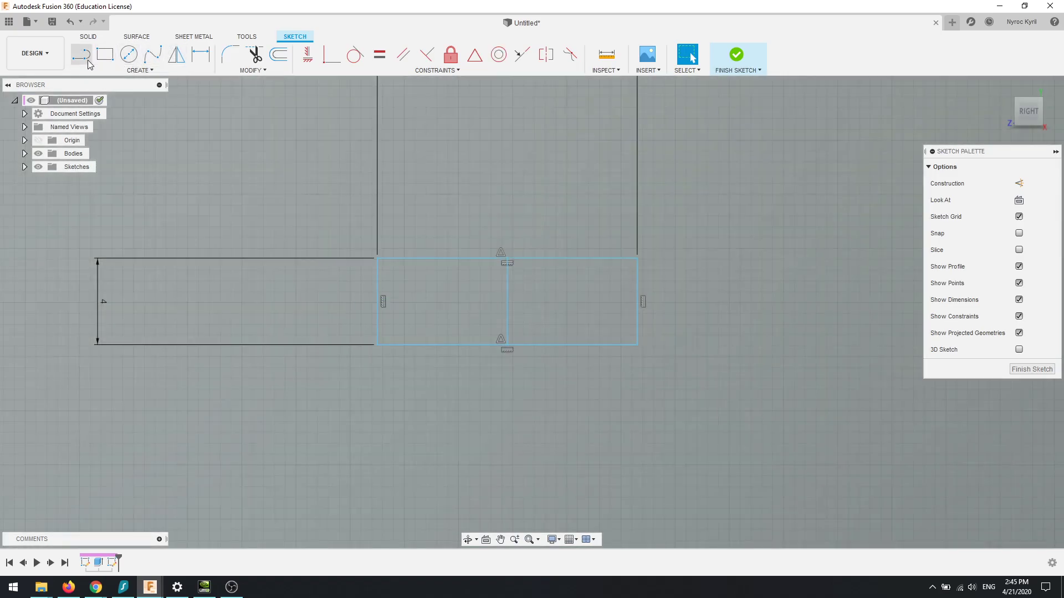
Draw two horizontal lines from the midpoints of the small rectangle's short sides to the midpoint of the vertical centre line.
click(88, 61)
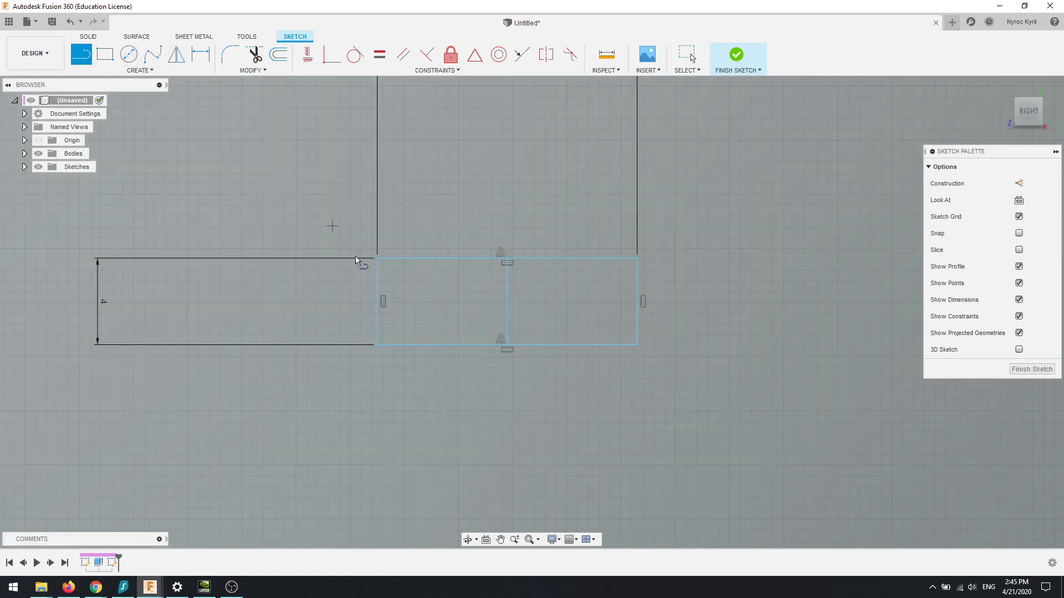
click(377, 302)
double_click(507, 301)
click(642, 301)
double_click(507, 302)
Draw a 1 in diameter circle centred on the midpoint of the left horizontal line.
click(129, 55)
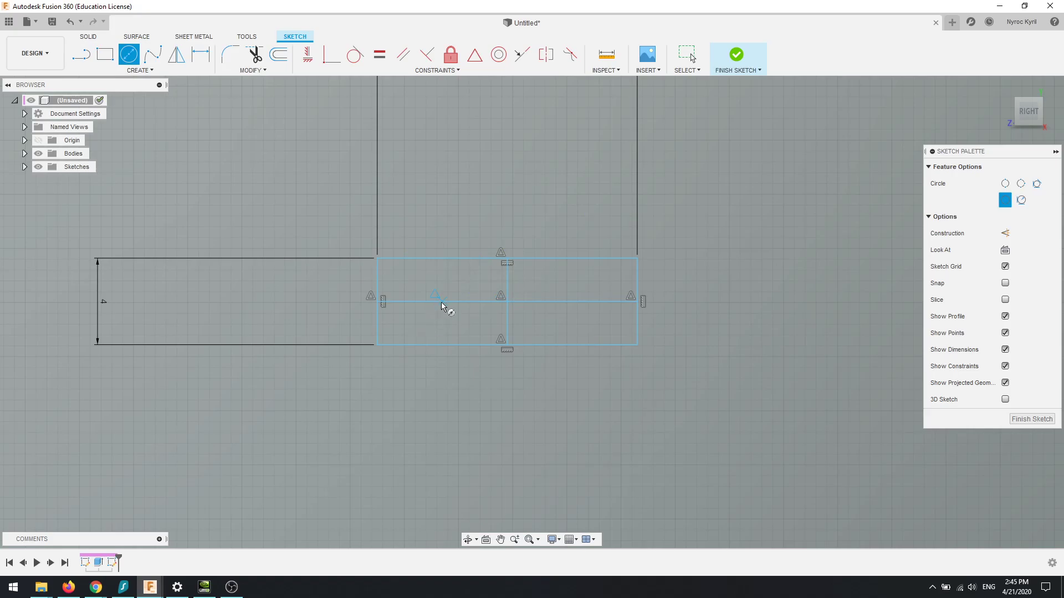
click(442, 302)
text(1)
key(Return)
key(Escape)
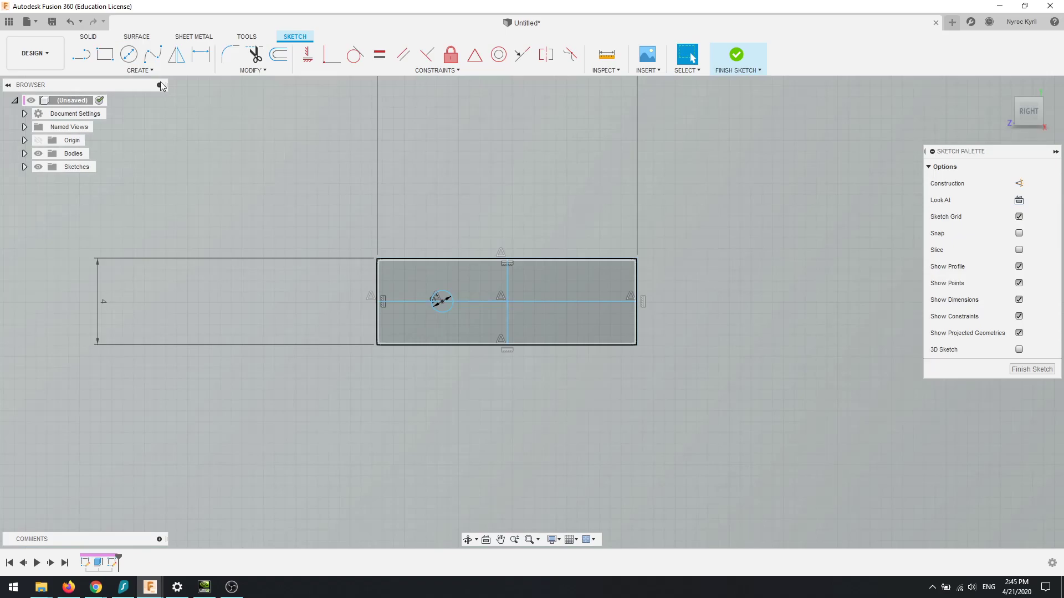
click(129, 54)
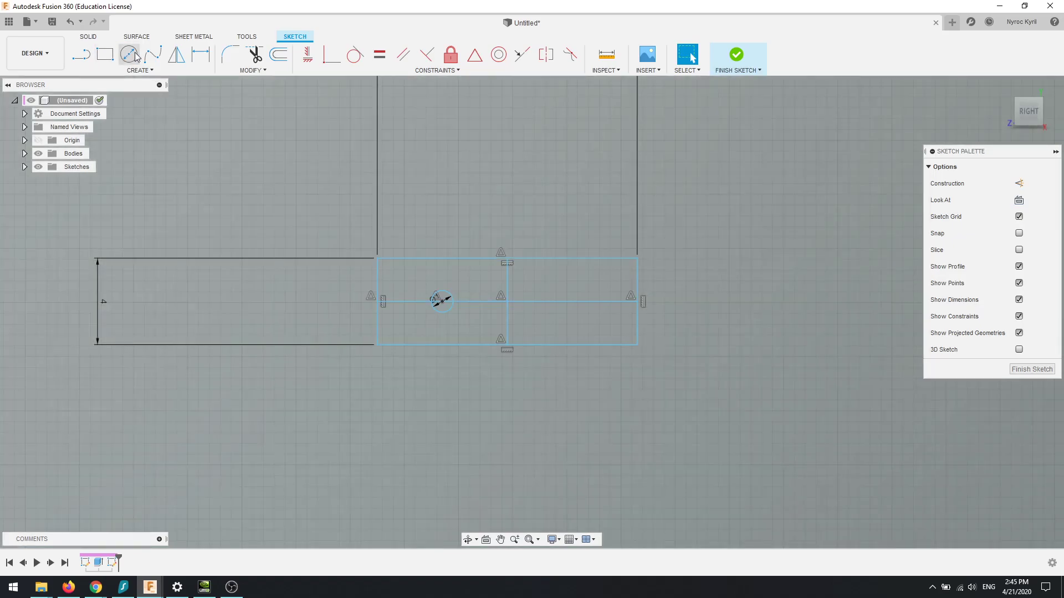
click(573, 301)
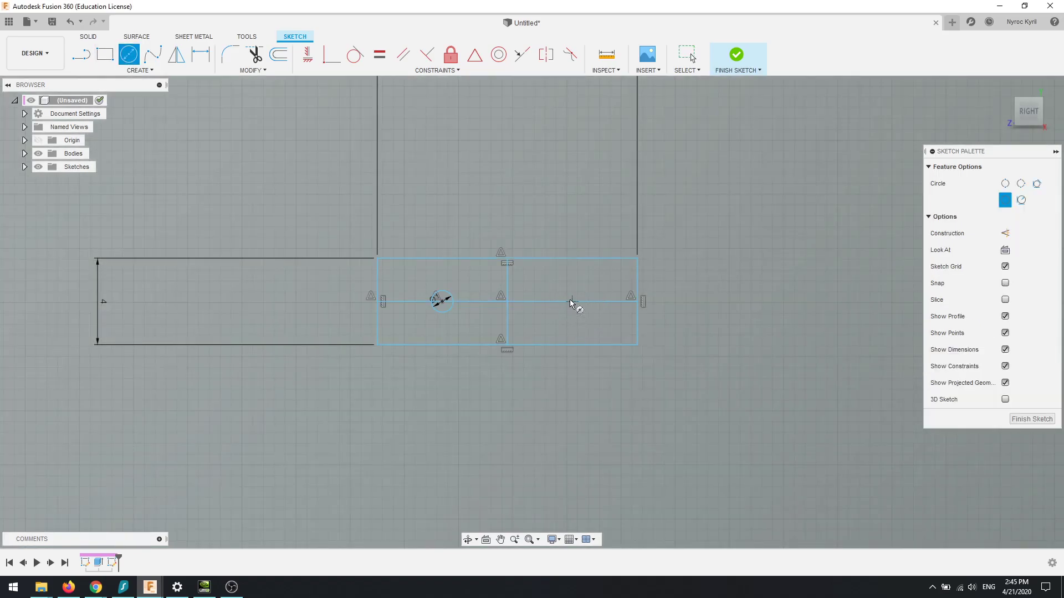
key(Escape)
Draw a 1 in diameter circle centred on the midpoint of the right horizontal line inside the small rectangle.
scroll(570, 299, down, 3)
scroll(570, 313, up, 5)
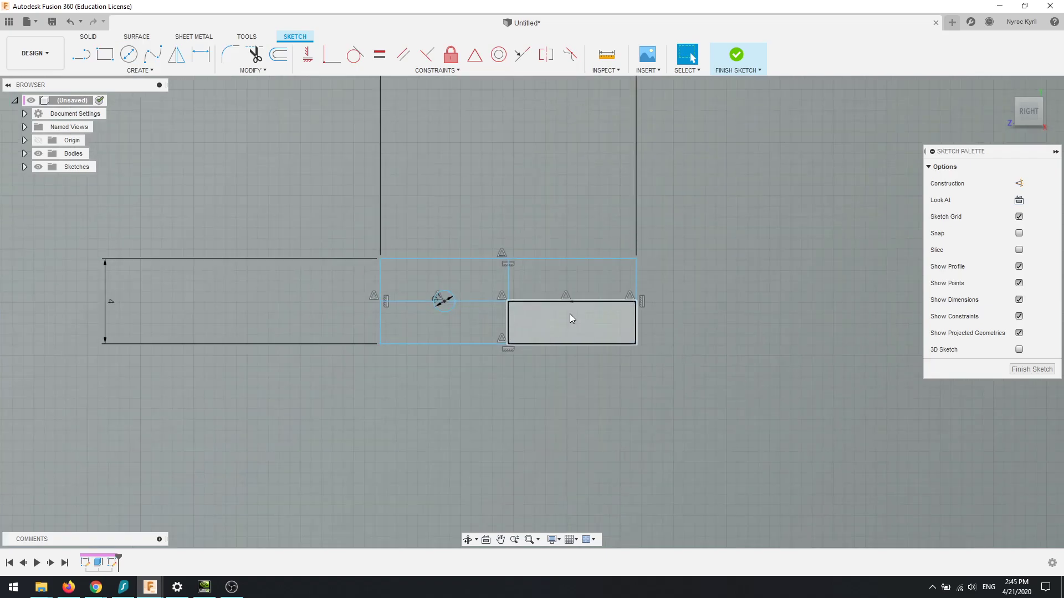
key(c)
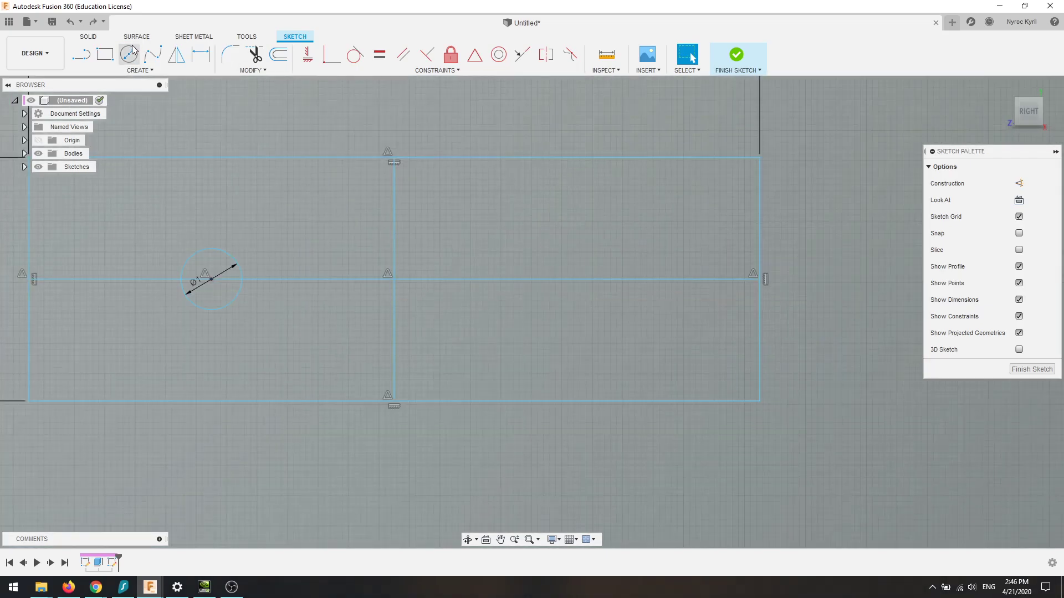
click(577, 279)
text(1)
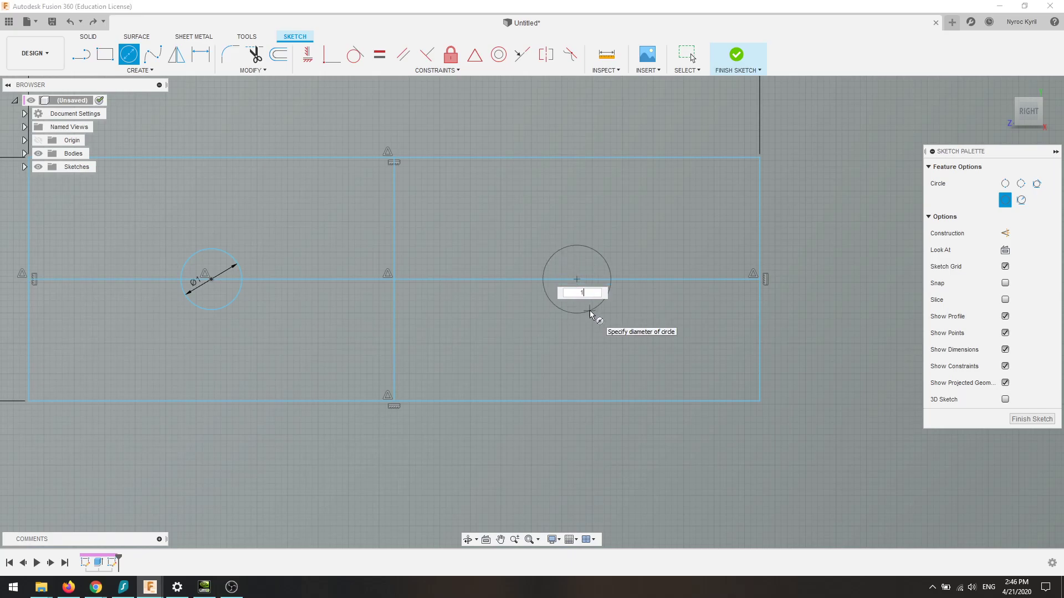
key(Return)
key(Escape)
scroll(586, 305, down, 2)
scroll(584, 298, down, 2)
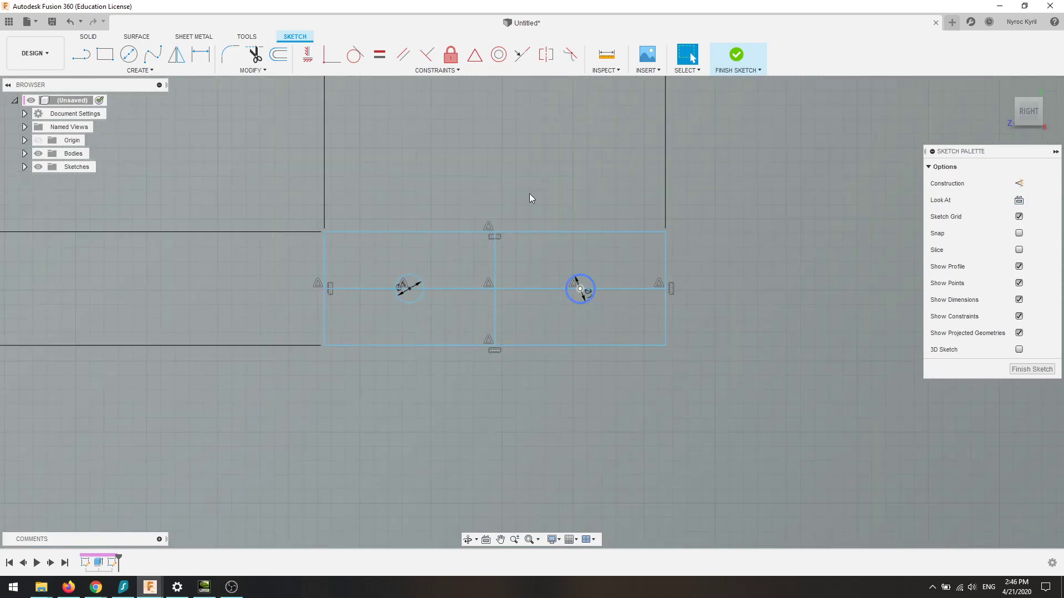
scroll(465, 339, down, 2)
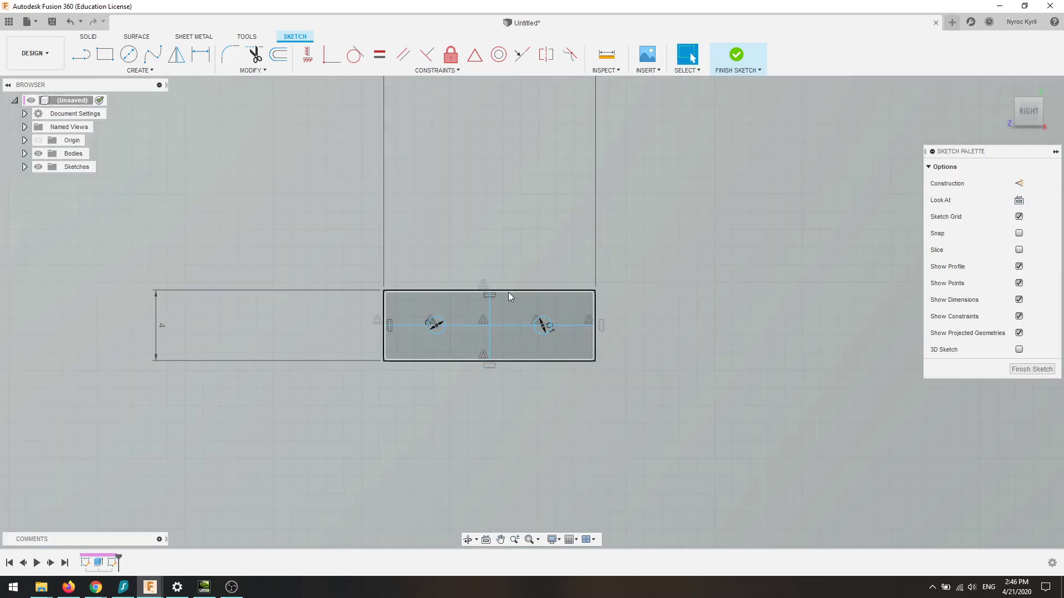
Delete the vertical centre line and both horizontal lines inside the small rectangle, and finish the sketch.
scroll(505, 310, up, 2)
click(497, 335)
key(Delete)
click(434, 334)
key(Delete)
click(476, 321)
key(Delete)
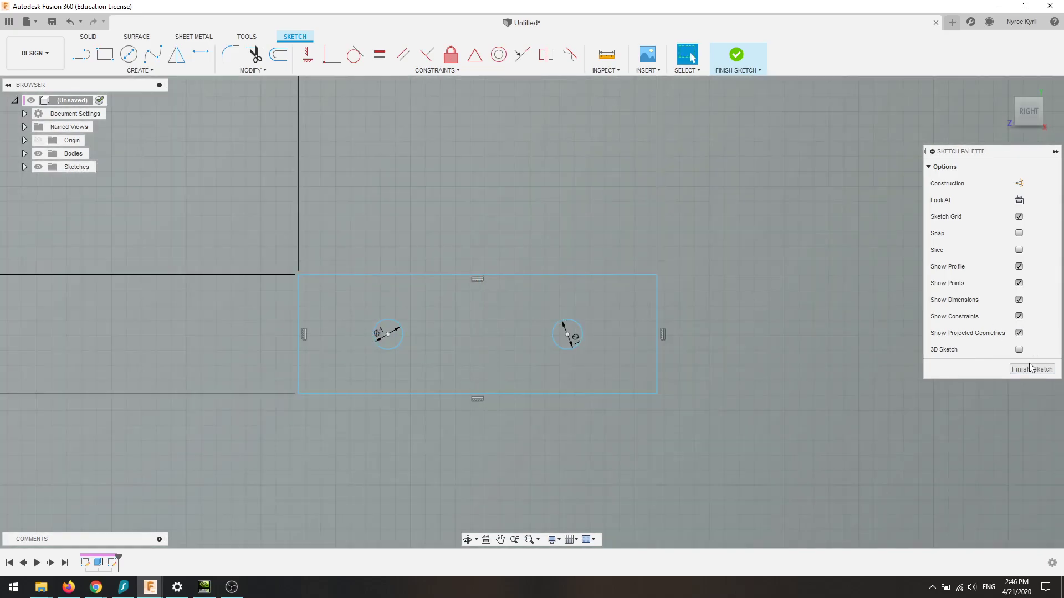
click(1025, 370)
scroll(535, 310, down, 6)
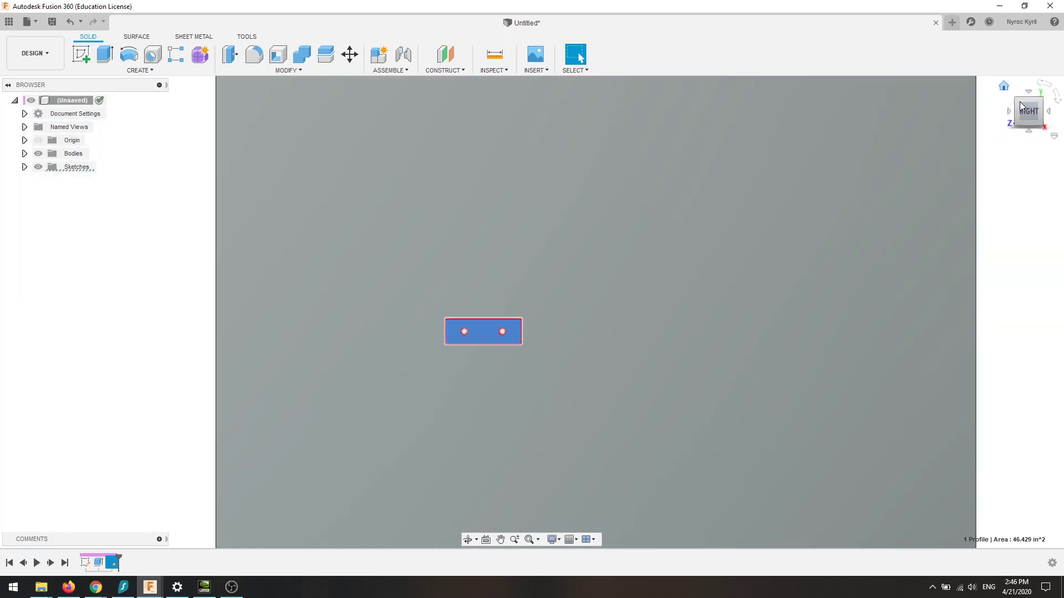
Extrude the small rectangle's profile without the two circles 1 in outward, joined to the wall.
click(1020, 101)
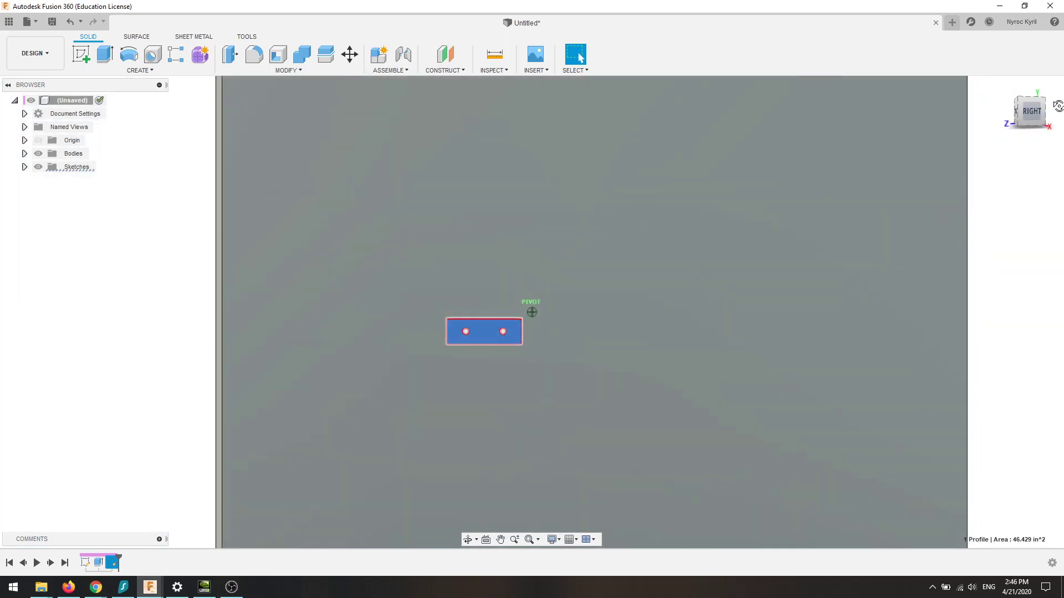
key(e)
click(486, 333)
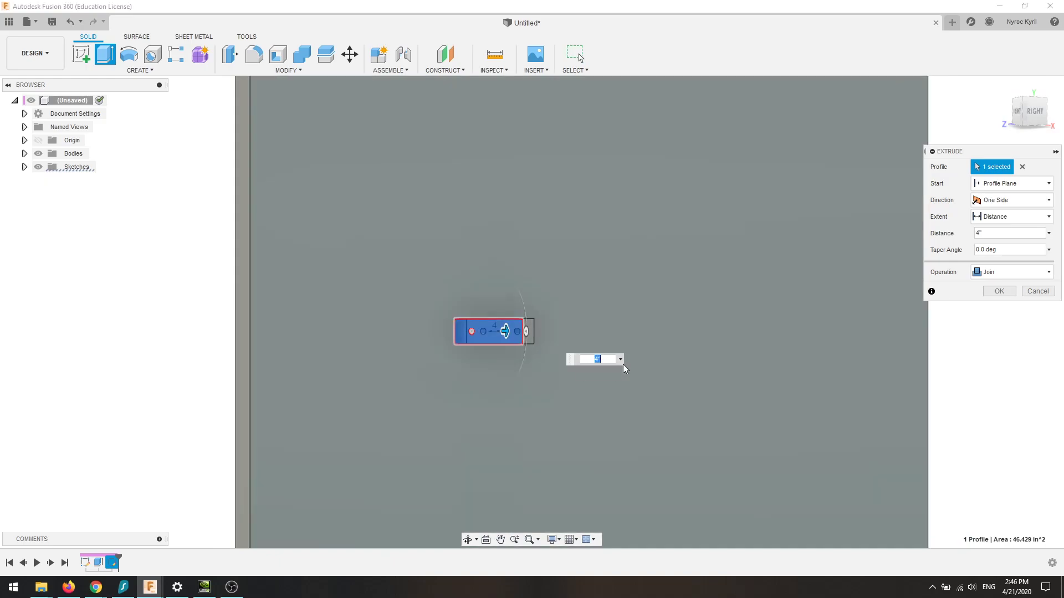
key(Return)
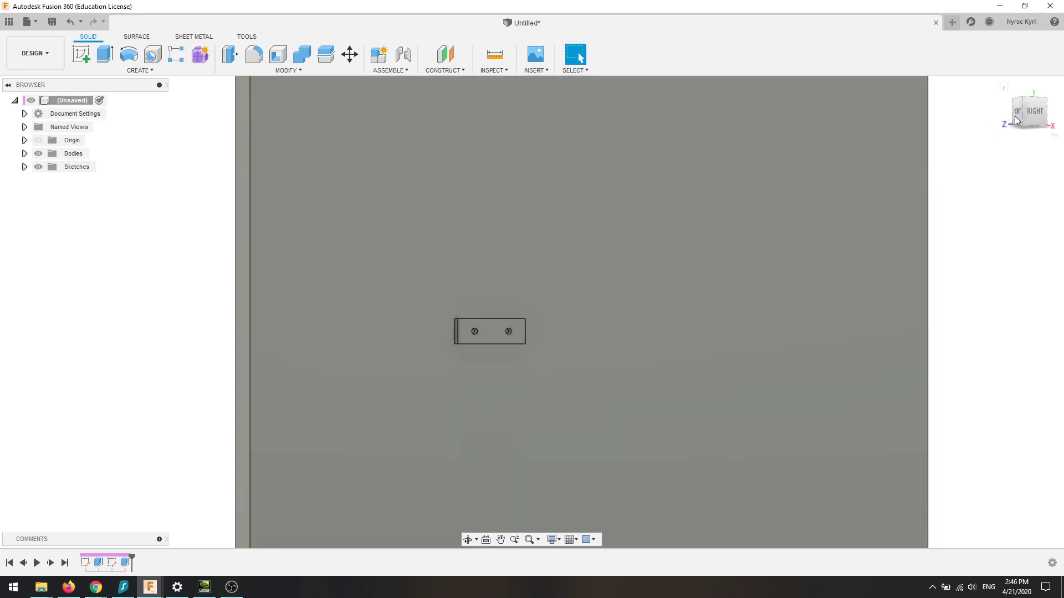
Create a construction plane offset 4 in upward from the top face of the small mounting plate.
mouse_move(1034, 111)
mouse_down()
mouse_move(999, 124)
mouse_move(1031, 120)
mouse_up()
shift+middle_drag(532, 312, 657, 312)
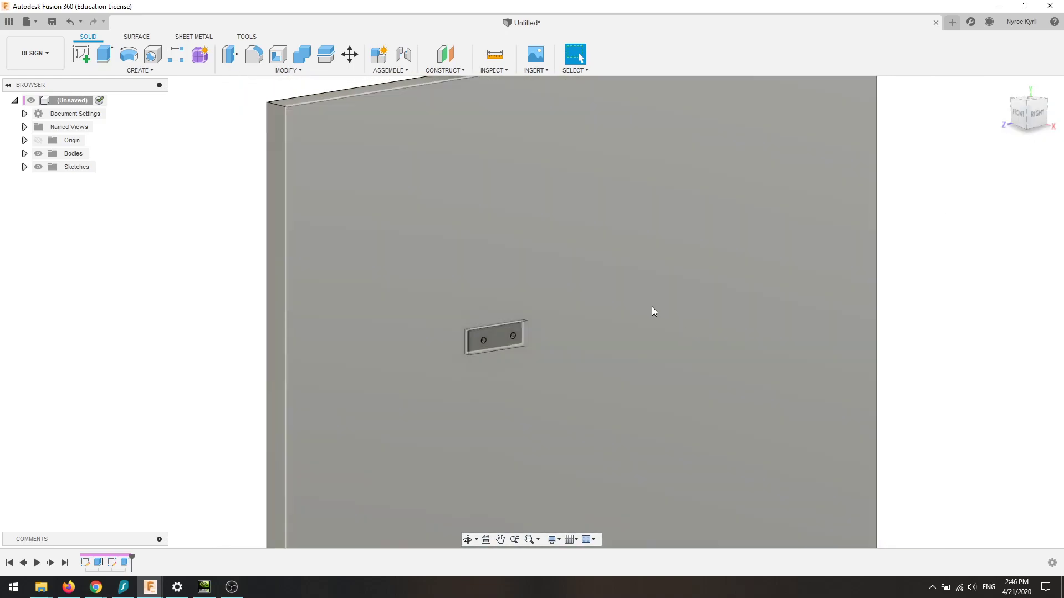
mouse_move(646, 227)
shift+middle_down()
mouse_move(962, 94)
mouse_move(1059, 123)
mouse_move(850, 240)
shift+middle_up()
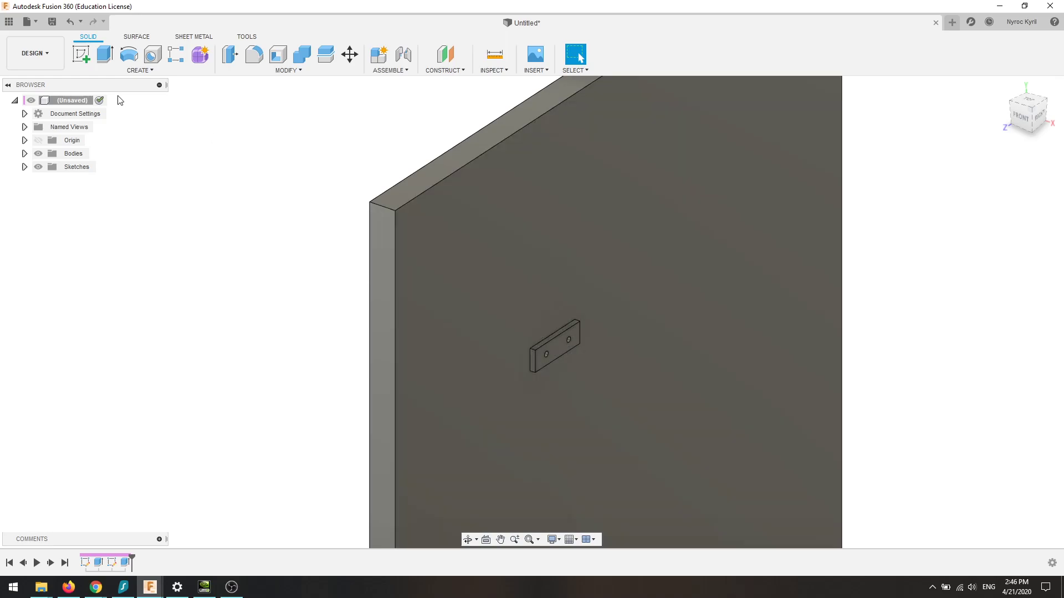
click(446, 56)
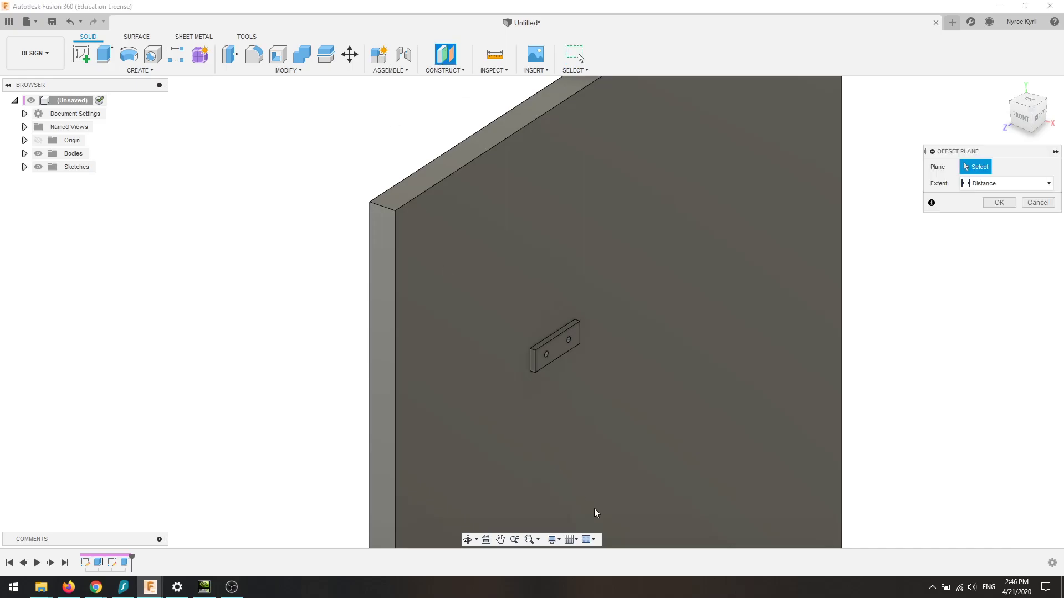
click(479, 249)
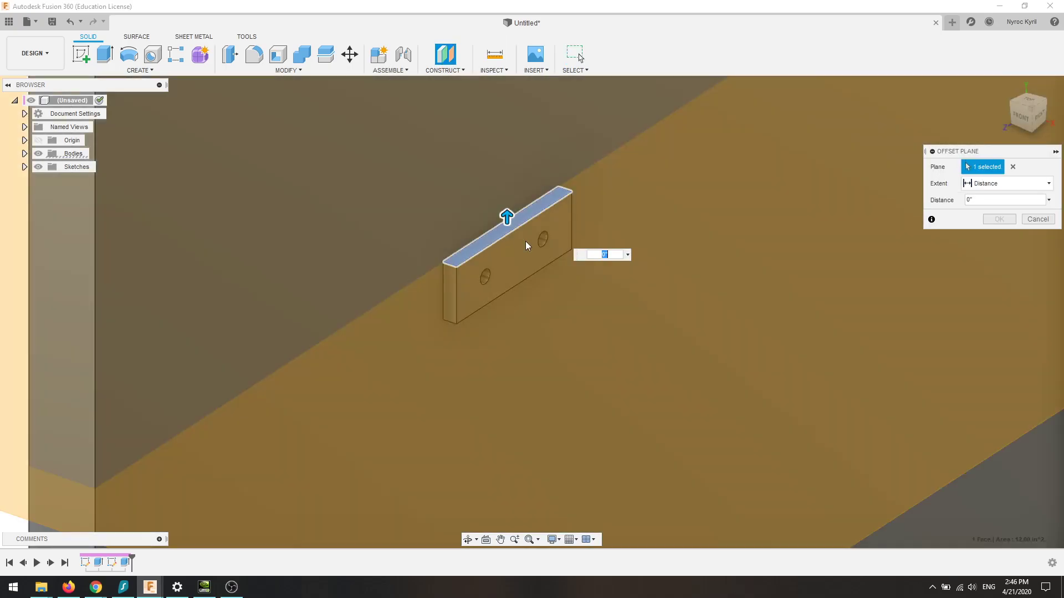
click(1020, 116)
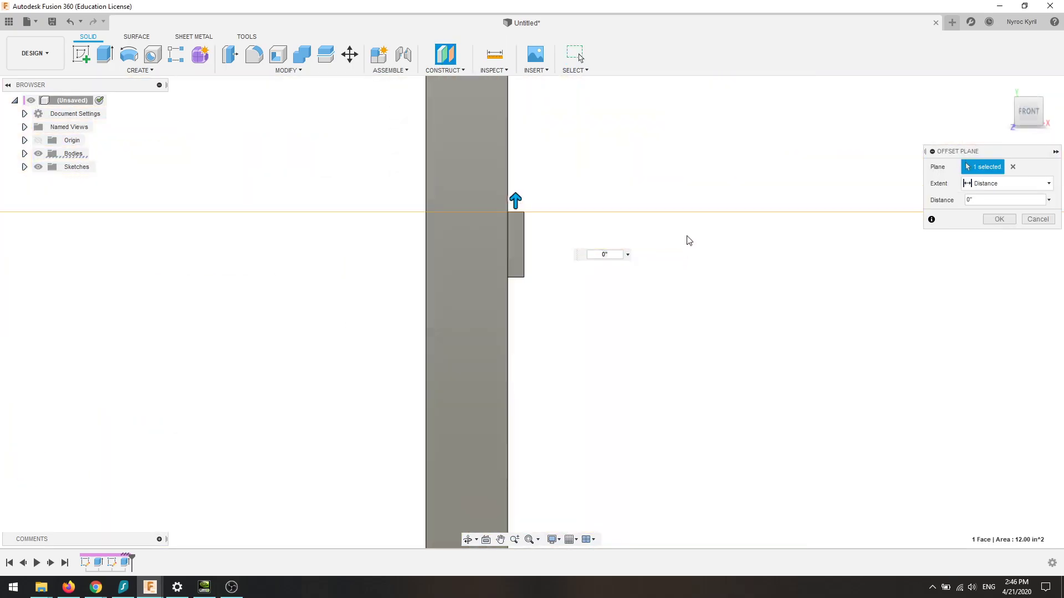
drag(467, 247, 467, 184)
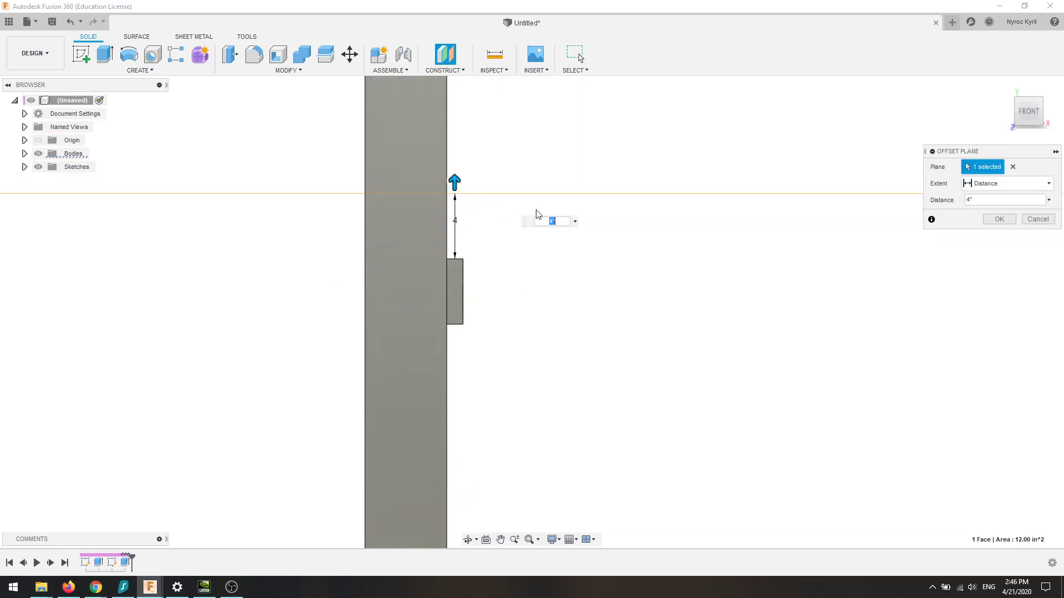
click(999, 219)
Start a sketch on the offset plane and draw a horizontal line about 23 3/8 in long from the origin away from the wall.
click(1017, 143)
click(831, 260)
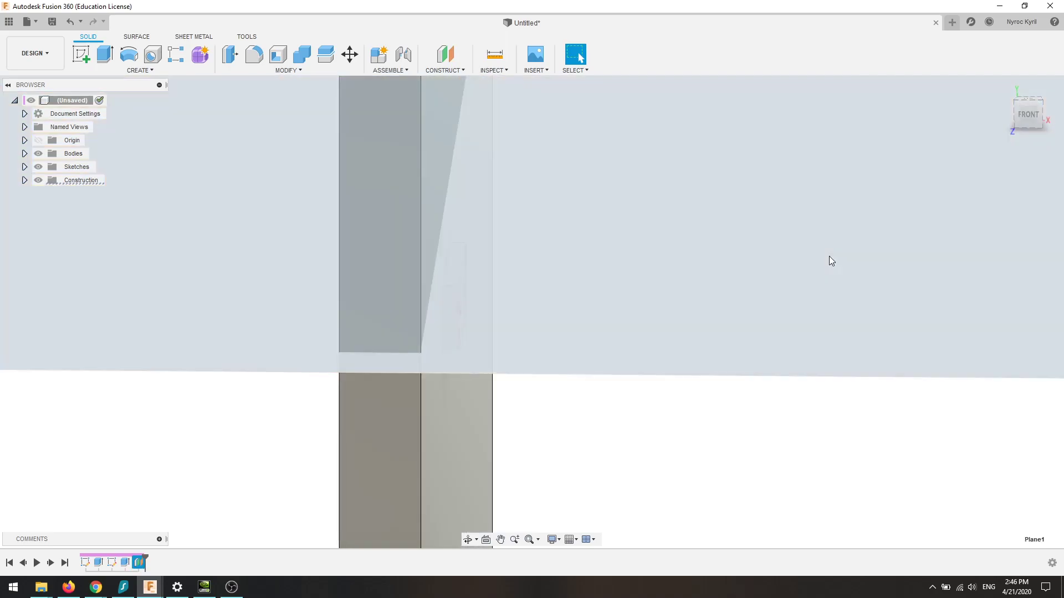
scroll(772, 288, down, 1)
click(81, 65)
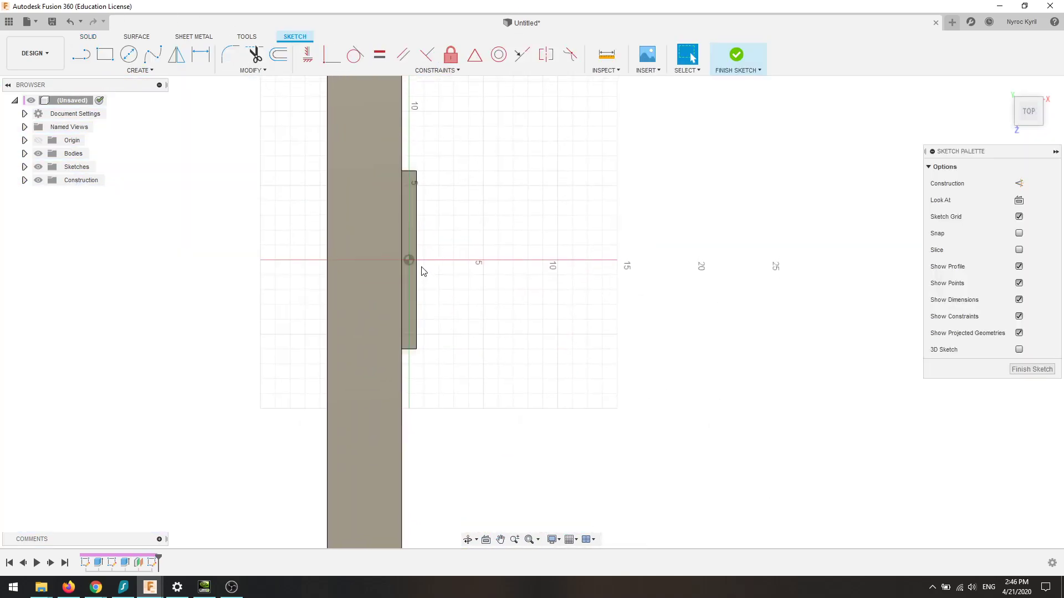
click(81, 54)
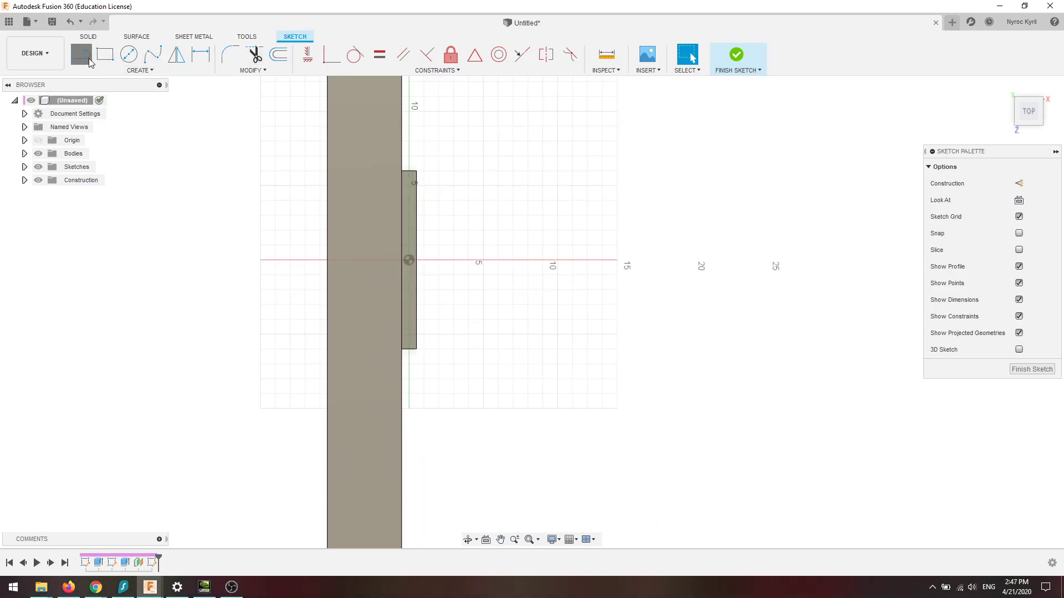
click(409, 260)
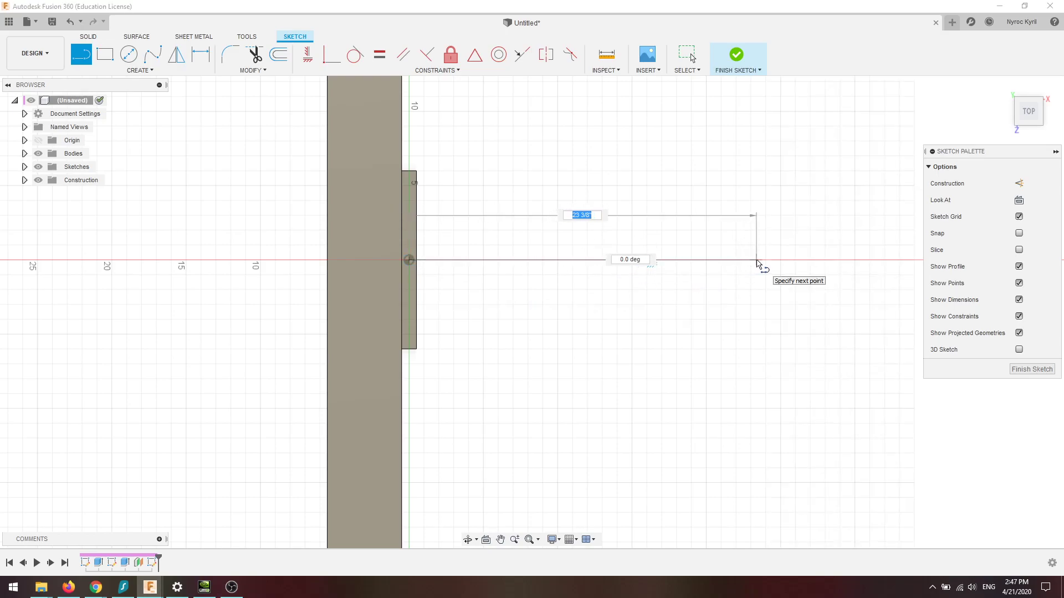
click(757, 261)
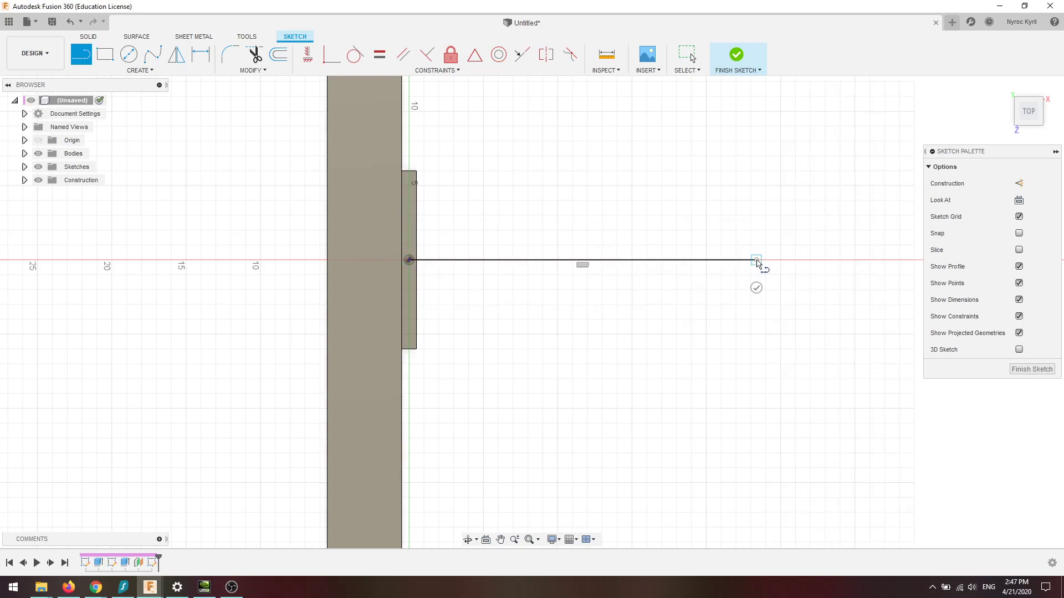
key(Escape)
middle_drag(750, 181, 739, 212)
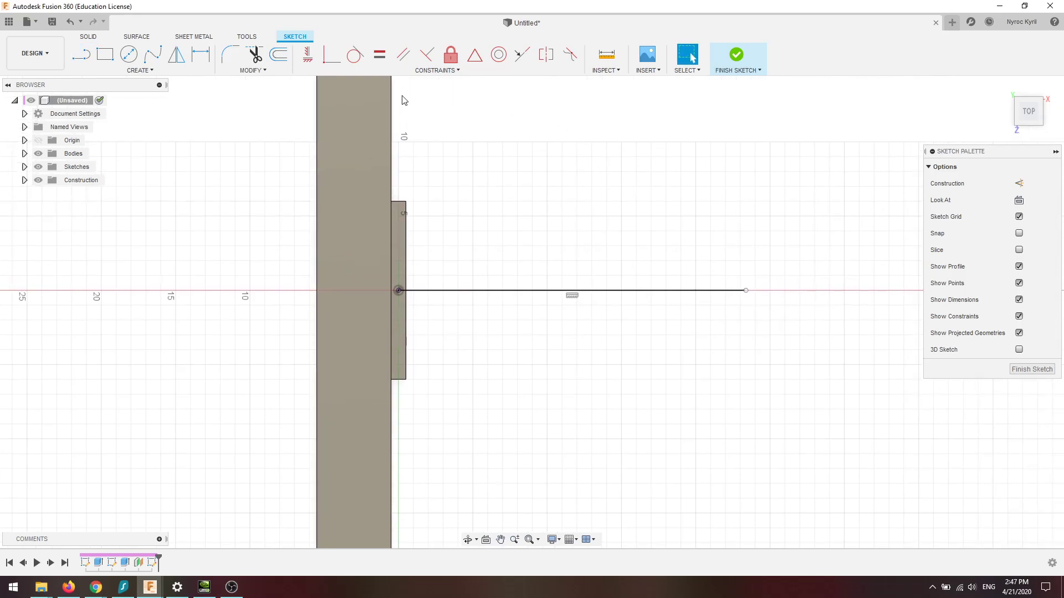
Draw a four-segment outline about 12 in high on one side of the horizontal line, starting on it and ending perpendicular to it.
click(85, 59)
middle_drag(481, 179, 462, 224)
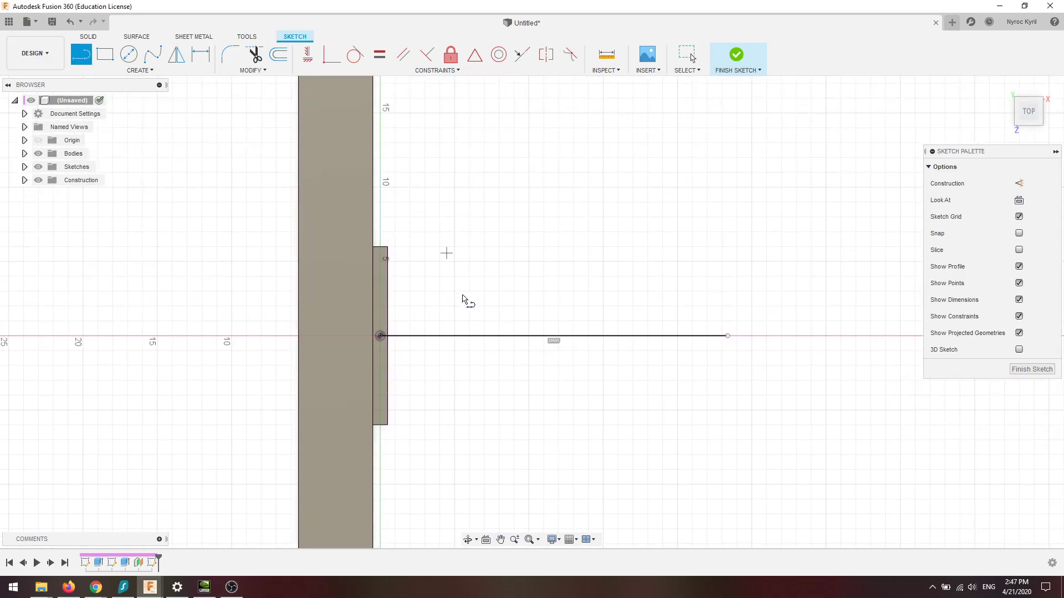
click(1024, 119)
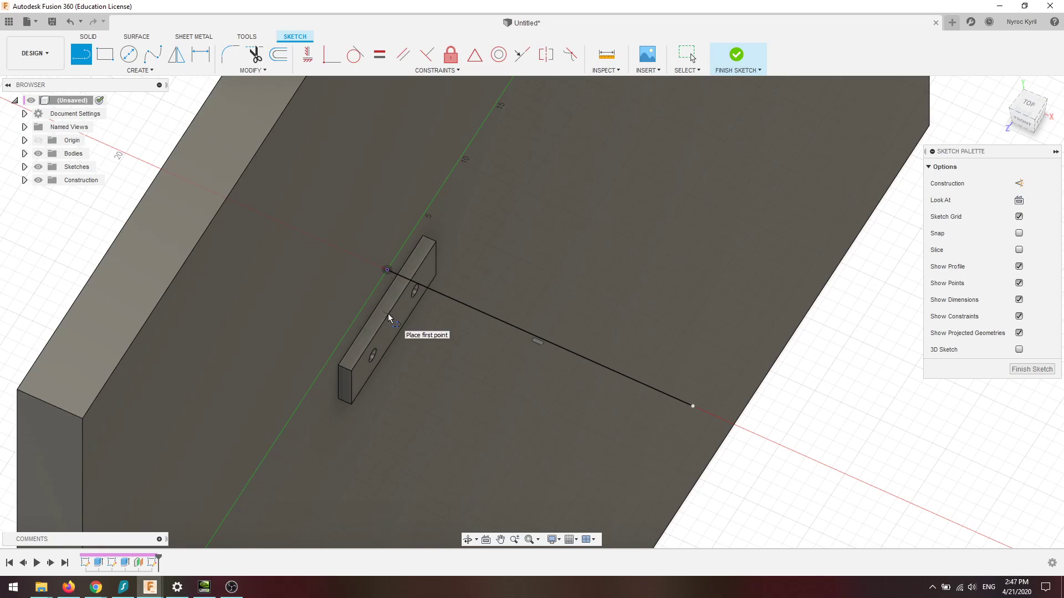
drag(1032, 130, 1044, 117)
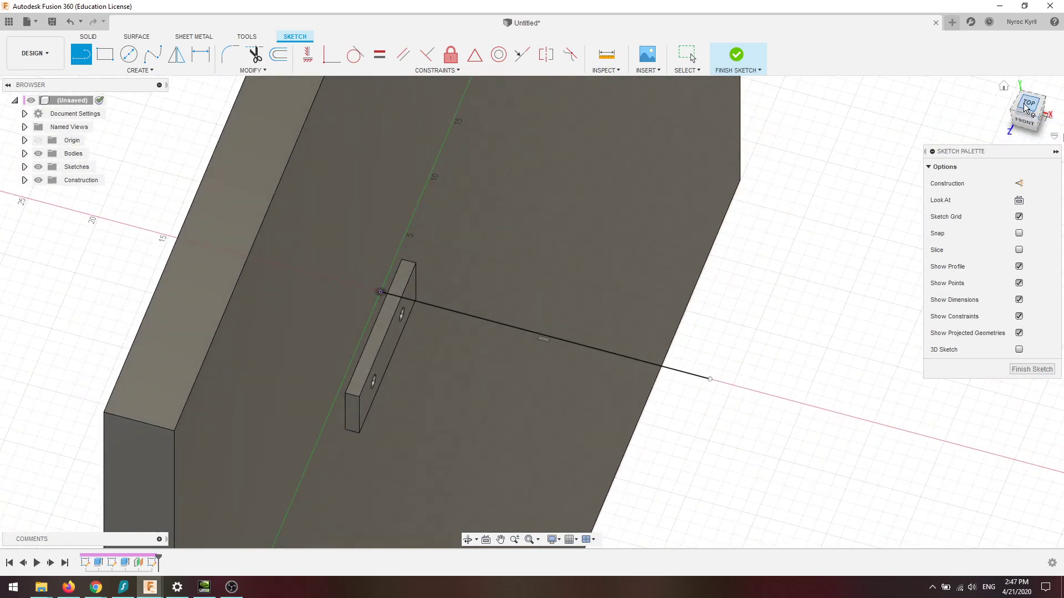
click(1027, 103)
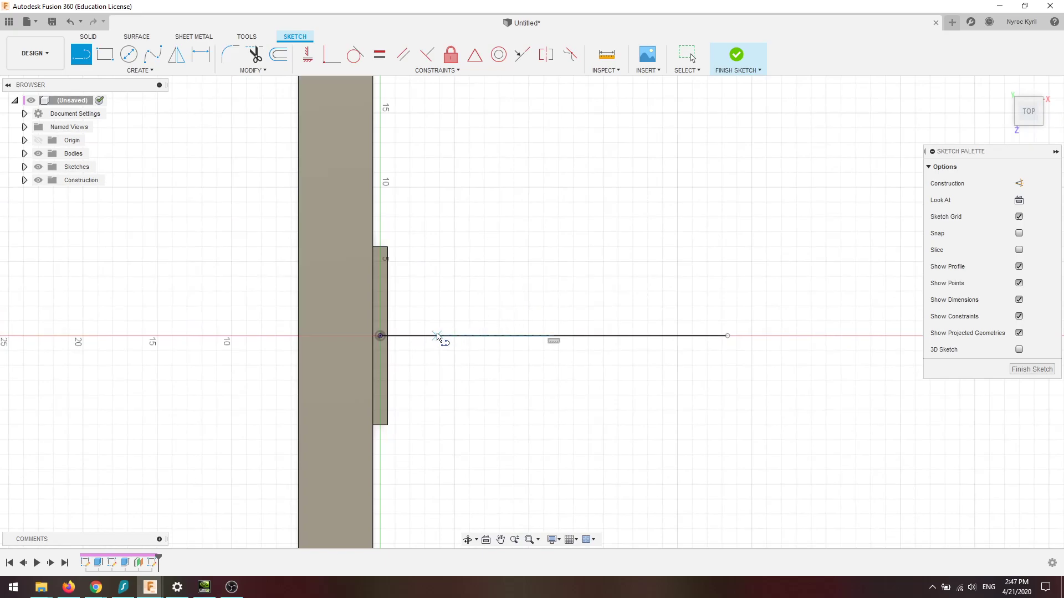
middle_drag(498, 291, 539, 280)
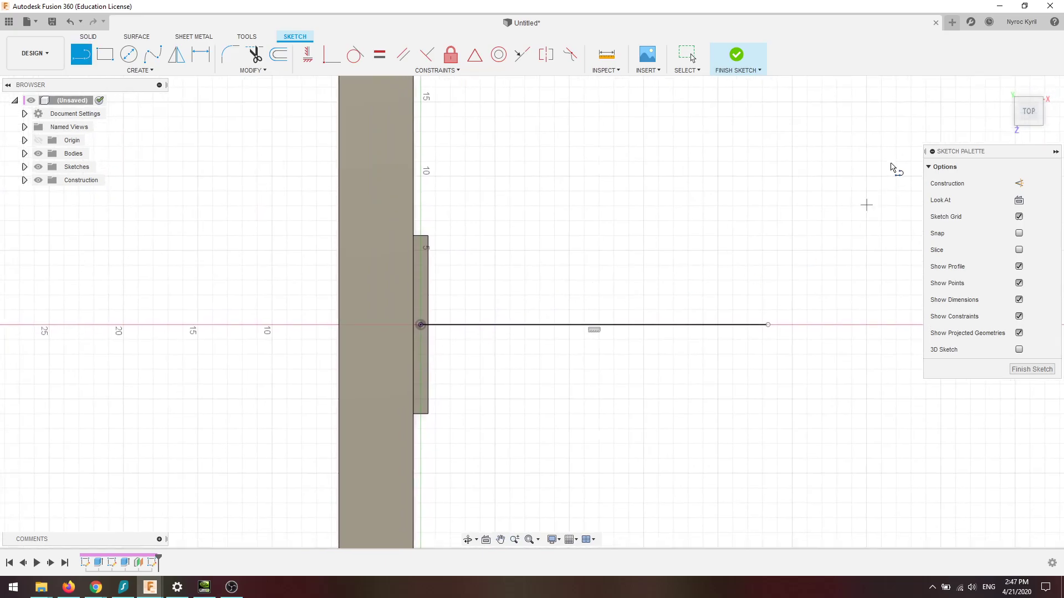
drag(1010, 117, 1014, 121)
click(1028, 112)
click(475, 325)
click(497, 151)
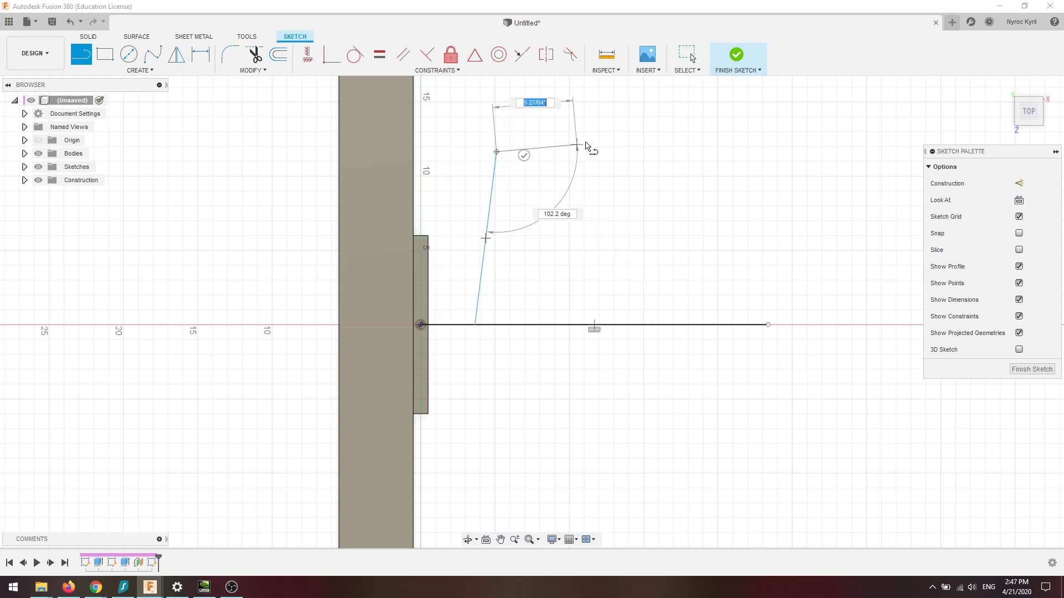
click(587, 142)
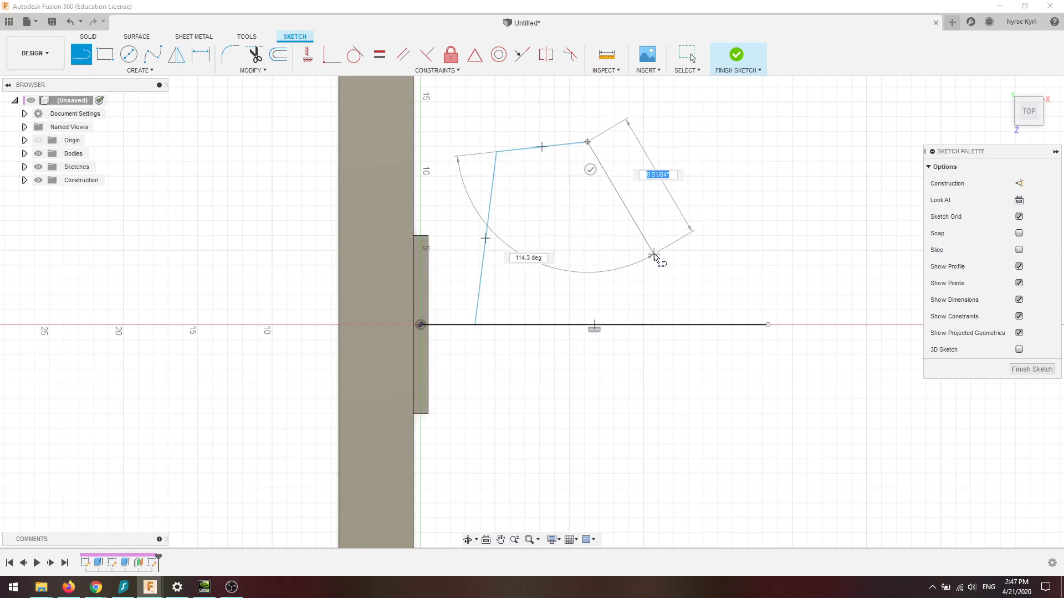
click(643, 269)
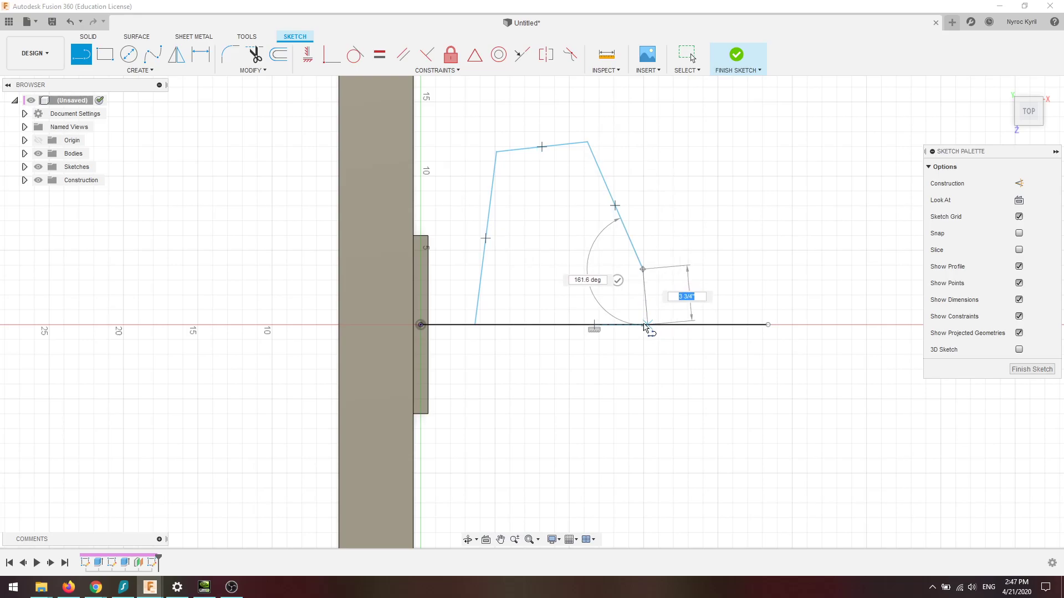
click(645, 325)
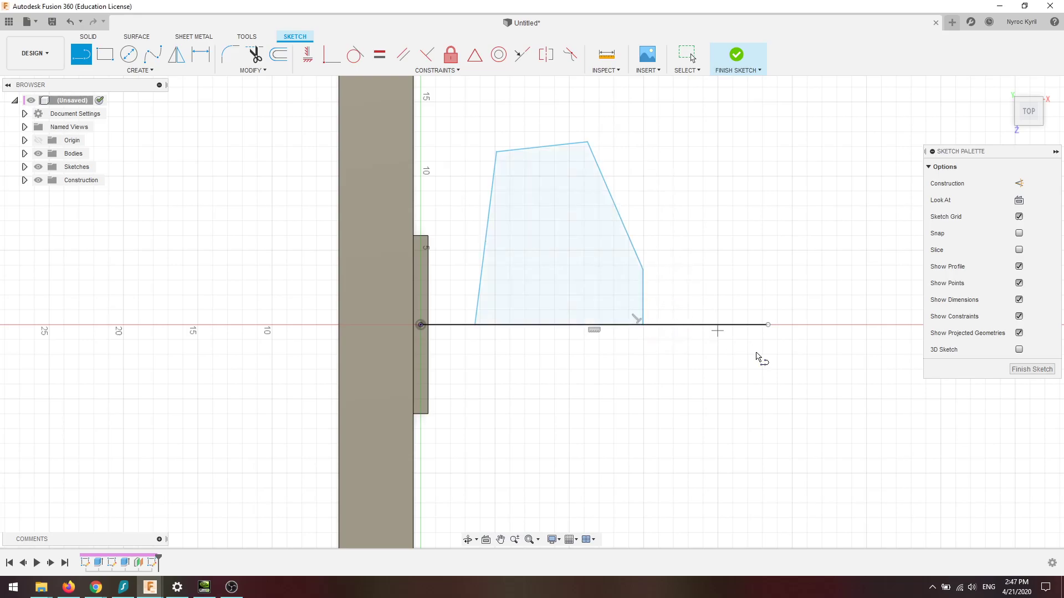
Mirror the four-segment outline across the horizontal line and finish the sketch.
click(177, 54)
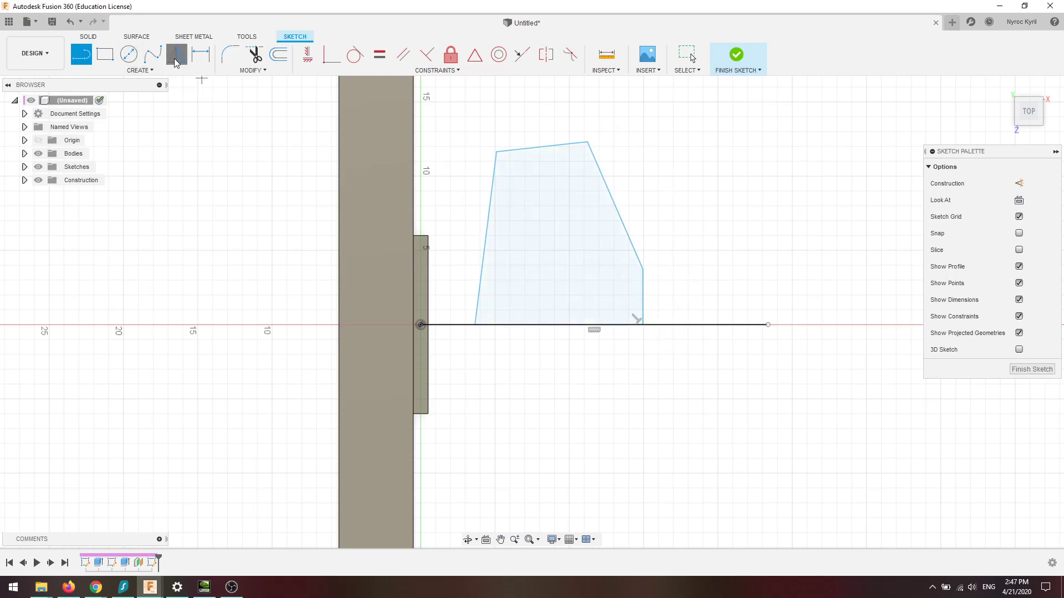
double_click(490, 226)
click(830, 185)
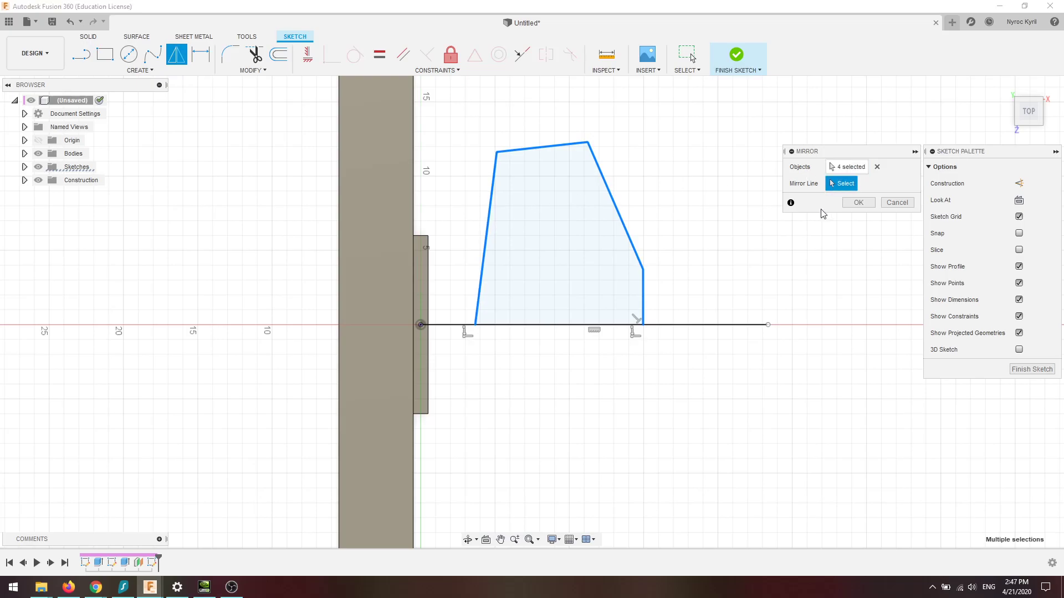
click(536, 325)
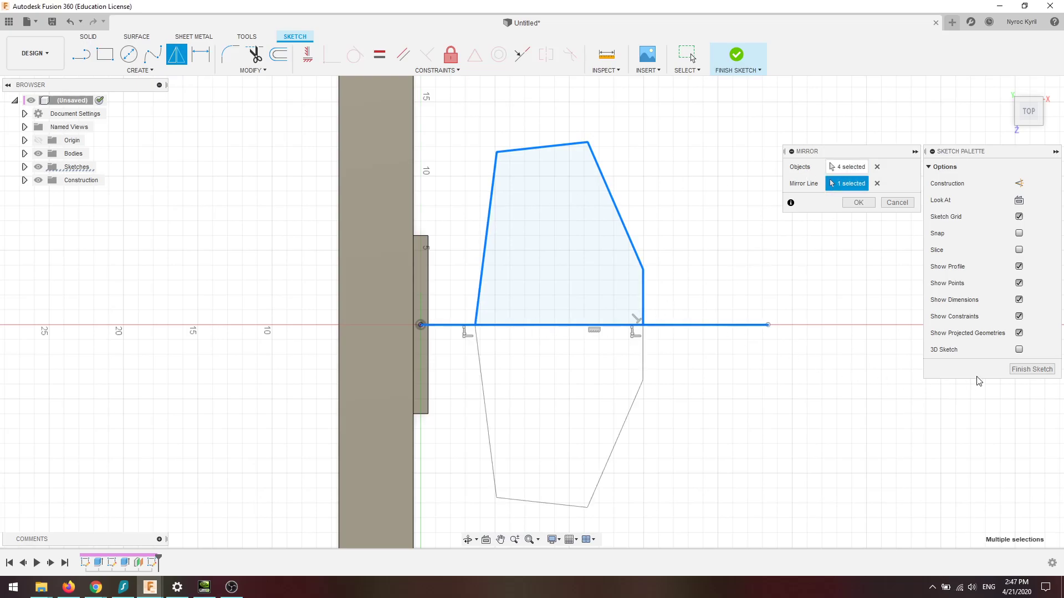
click(858, 202)
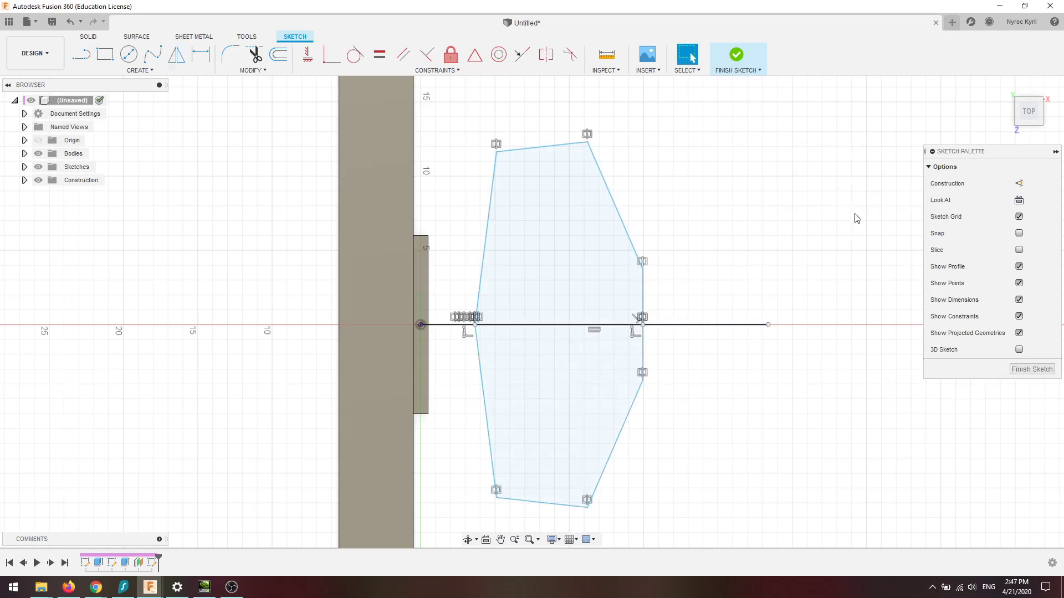
click(1025, 120)
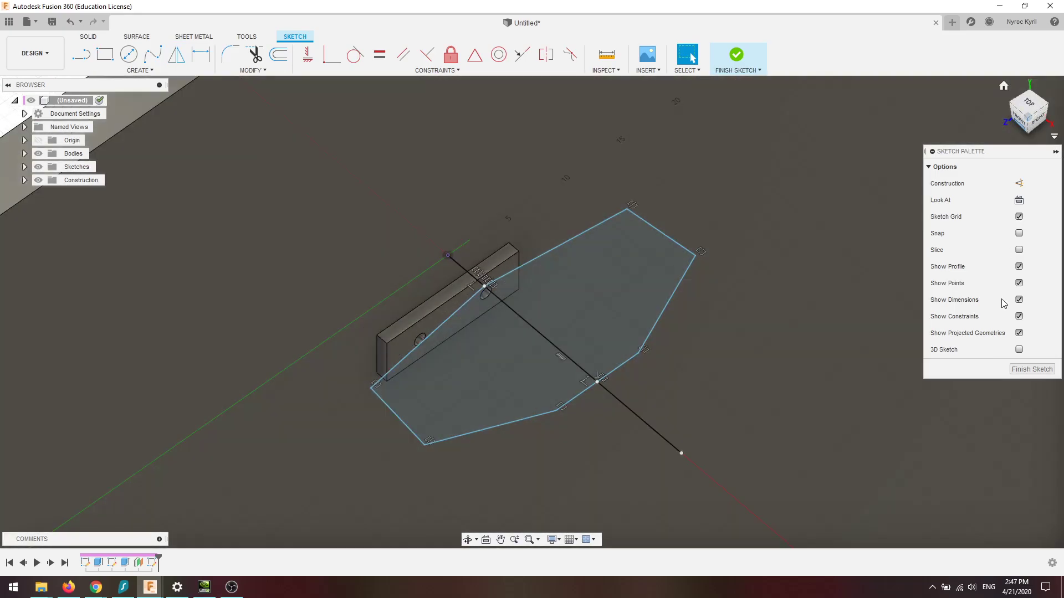
click(1033, 370)
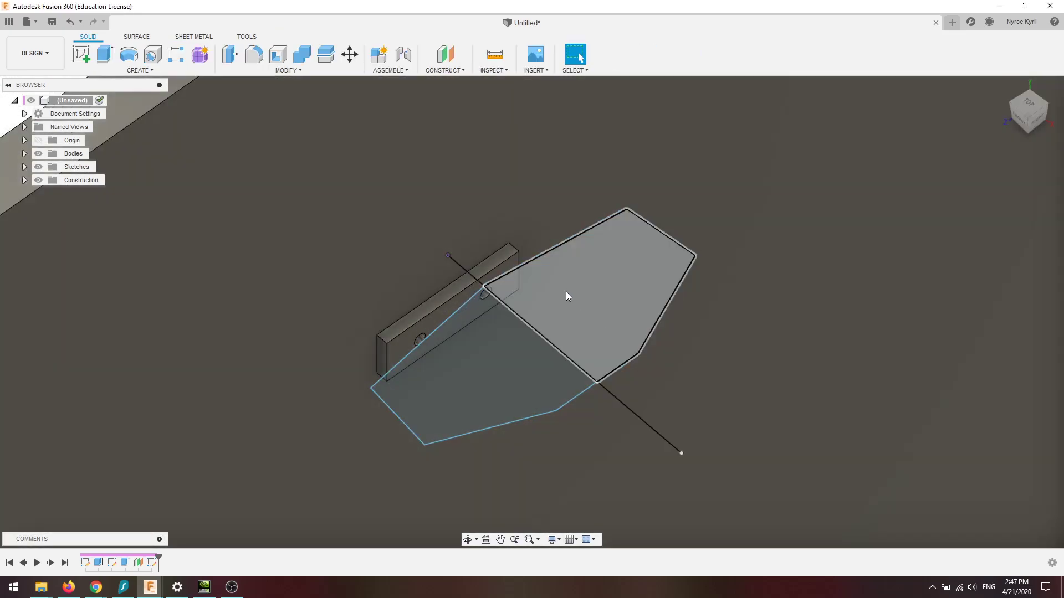
Extrude both halves of the mirrored outline 1 in upward as a new body.
click(566, 293)
click(521, 382)
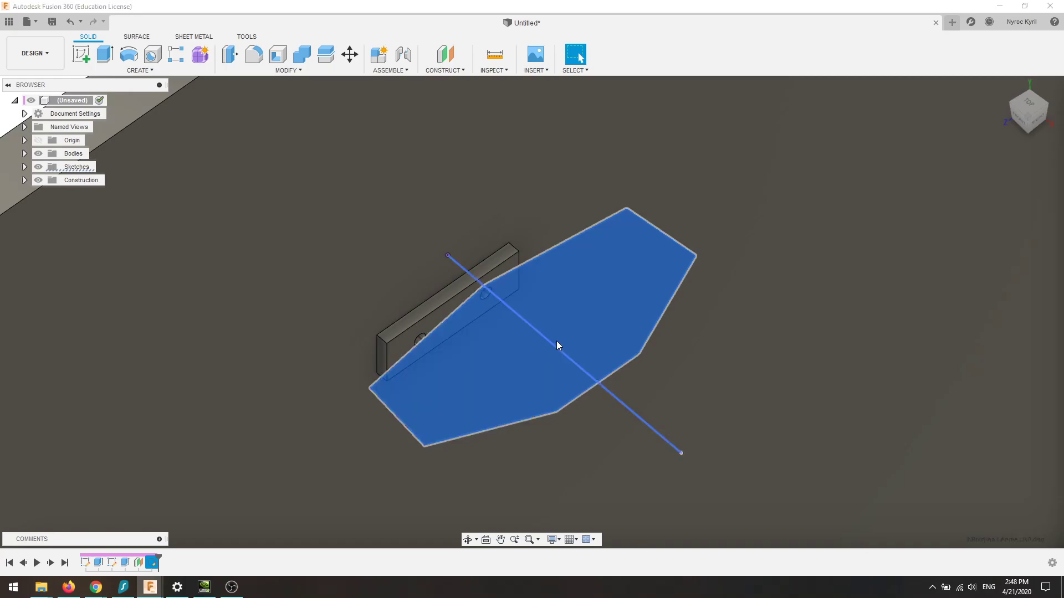
key(e)
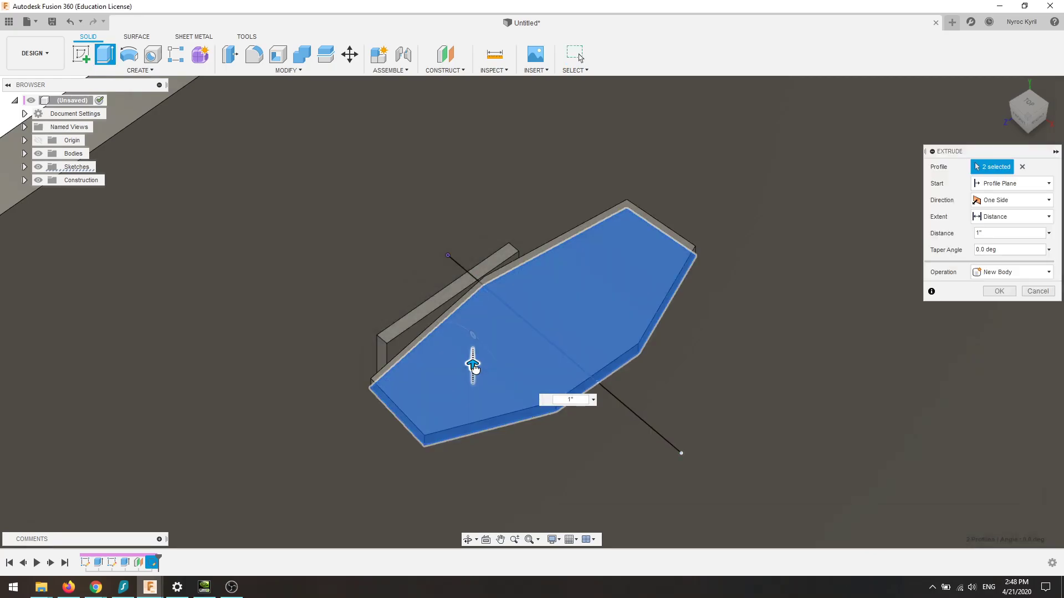
click(1021, 119)
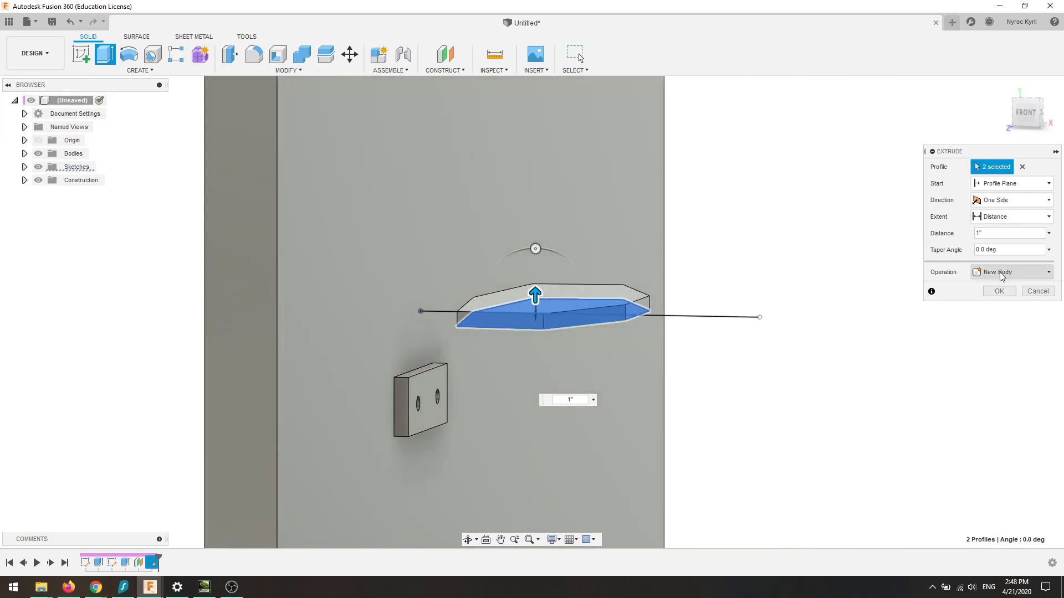
click(999, 291)
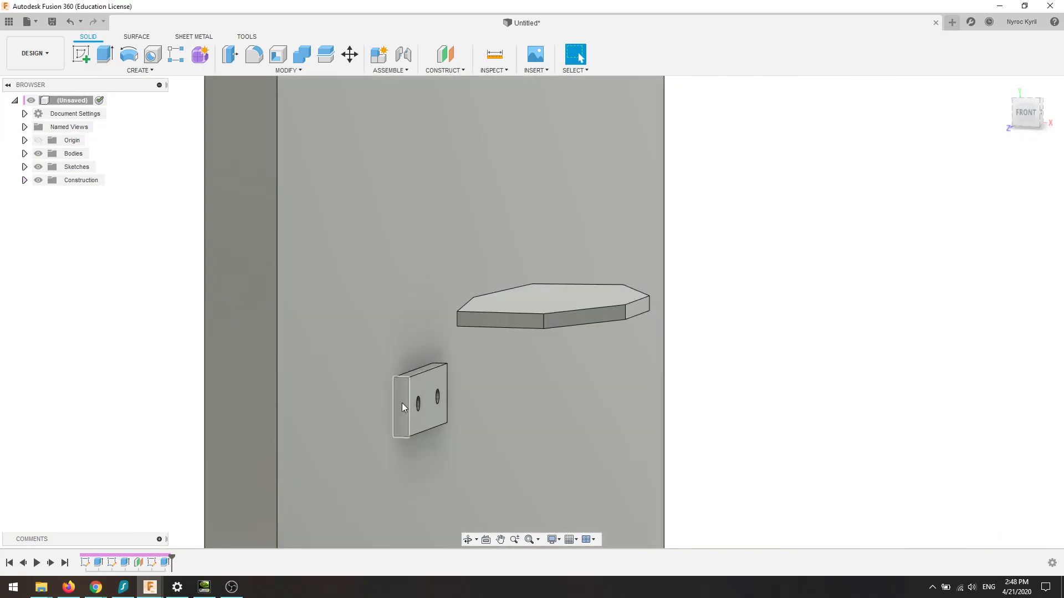
Edit the small mounting plate's extrusion so that its operation is New Body.
click(127, 564)
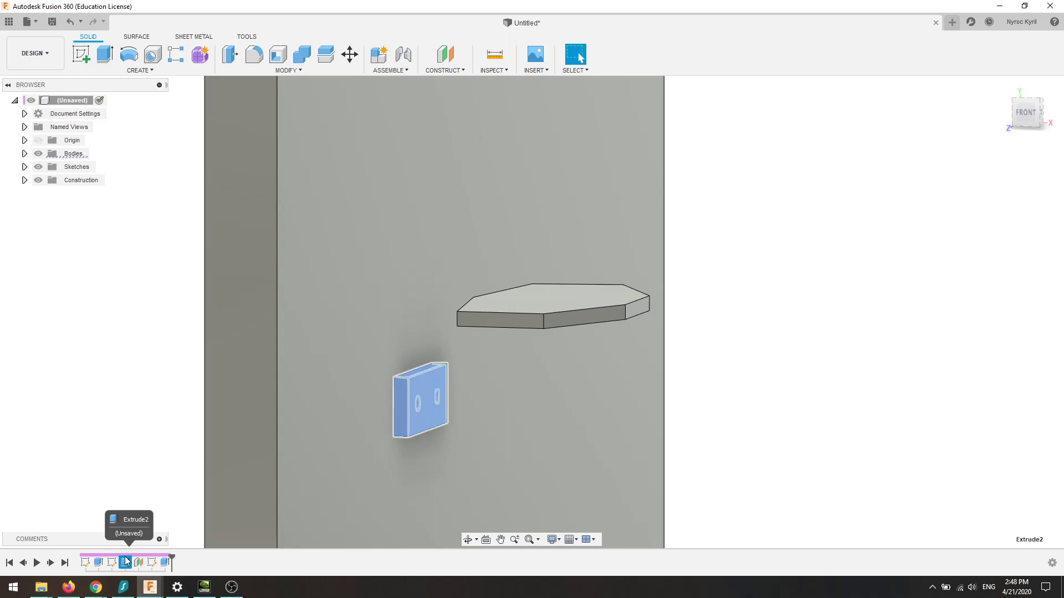
right_click(126, 564)
click(156, 486)
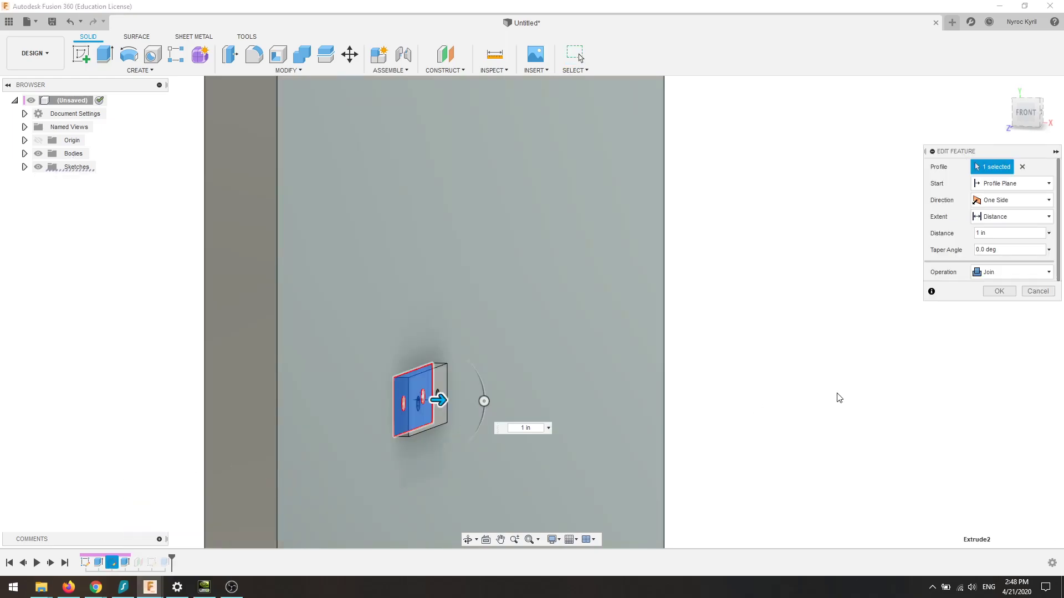
click(1011, 277)
click(1012, 328)
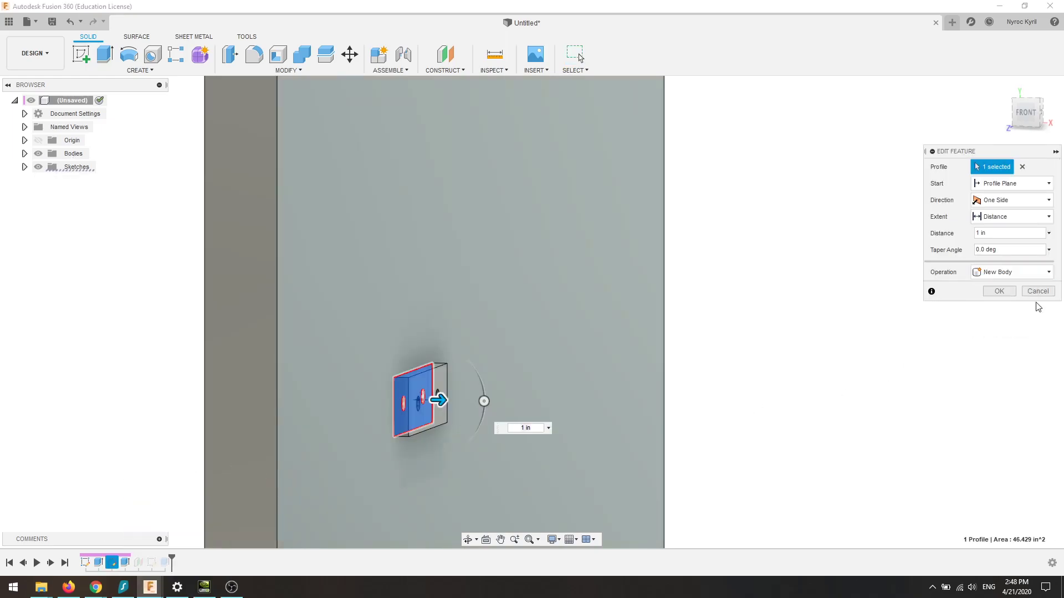
click(996, 298)
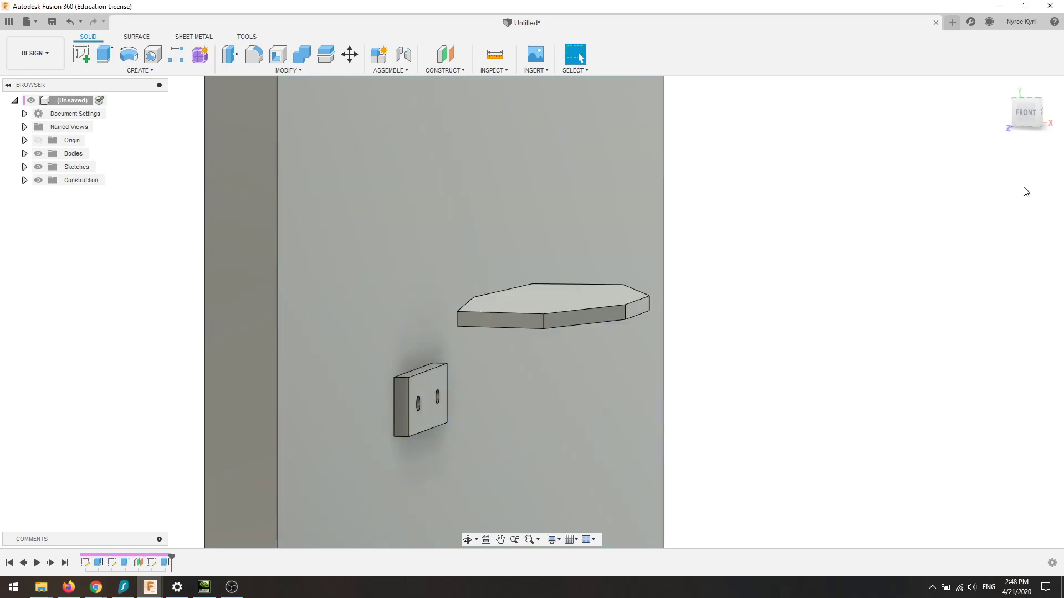
Examine the shelf, mounting plate and wall bodies from several angles, including the underside and side.
mouse_move(1028, 114)
mouse_down()
mouse_move(980, 114)
mouse_move(1016, 132)
mouse_move(1031, 104)
mouse_move(1054, 93)
mouse_move(1046, 100)
mouse_up()
scroll(833, 258, down, 3)
middle_drag(992, 211, 984, 216)
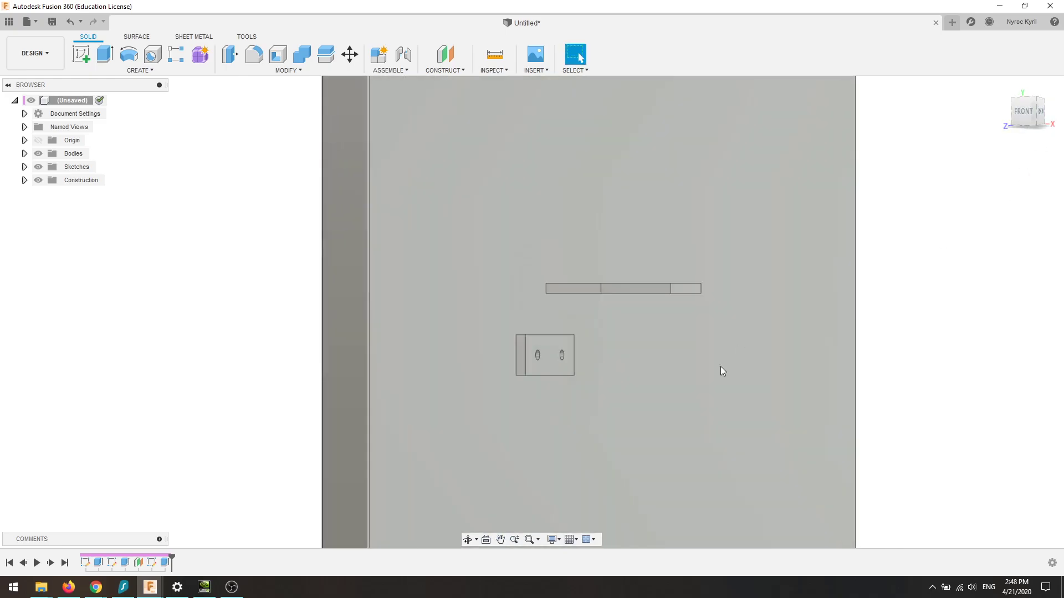
scroll(726, 363, up, 4)
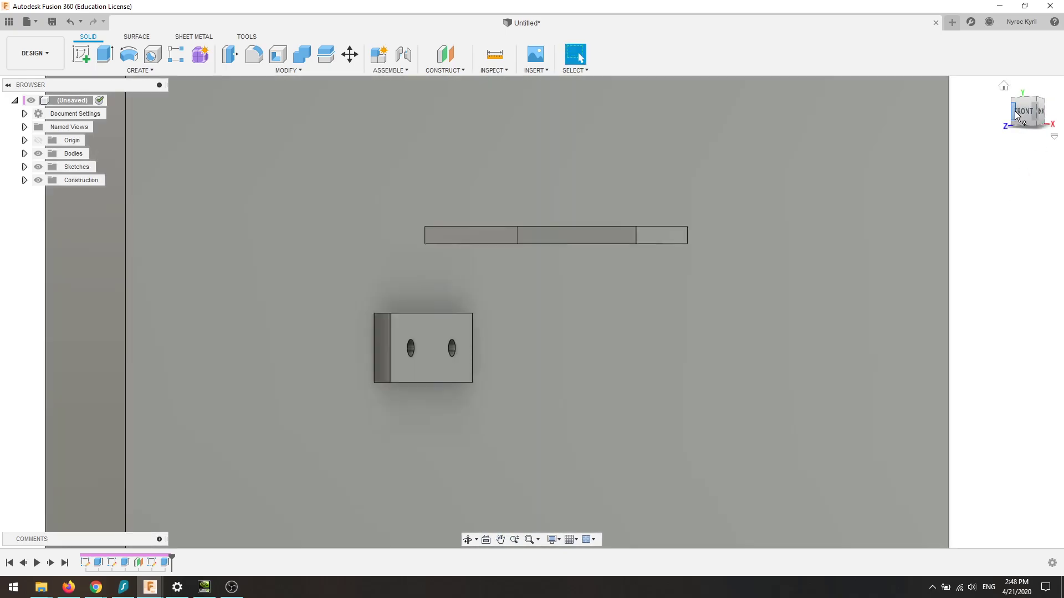
drag(1015, 111, 1027, 143)
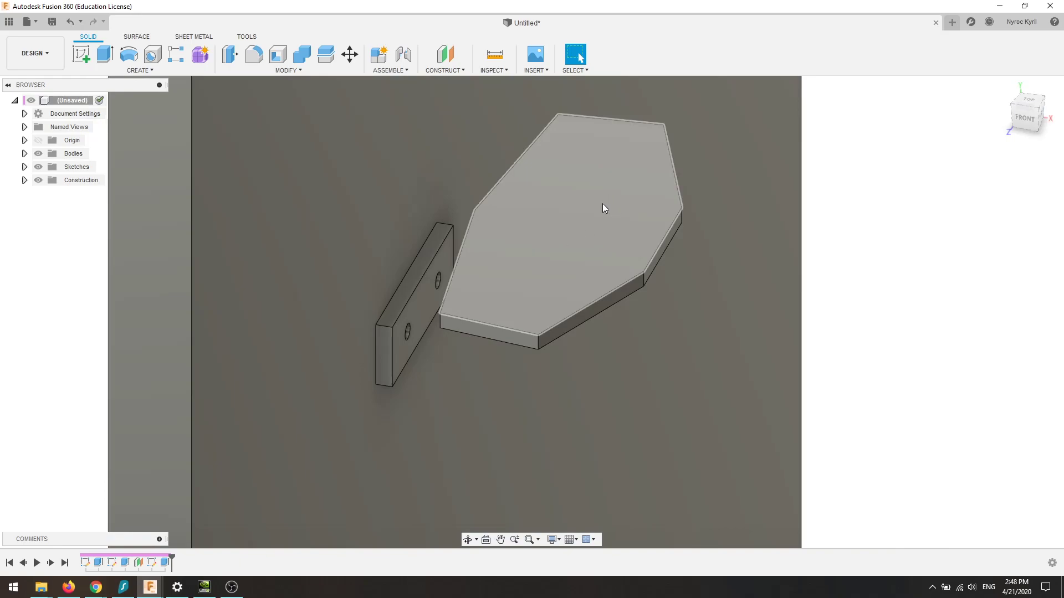
click(1022, 120)
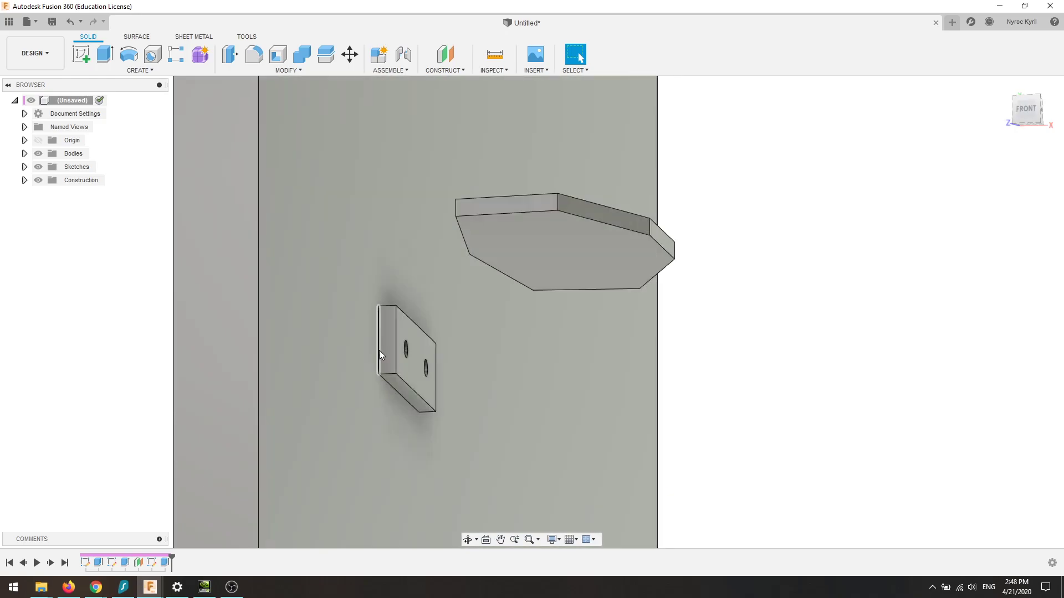
click(1035, 116)
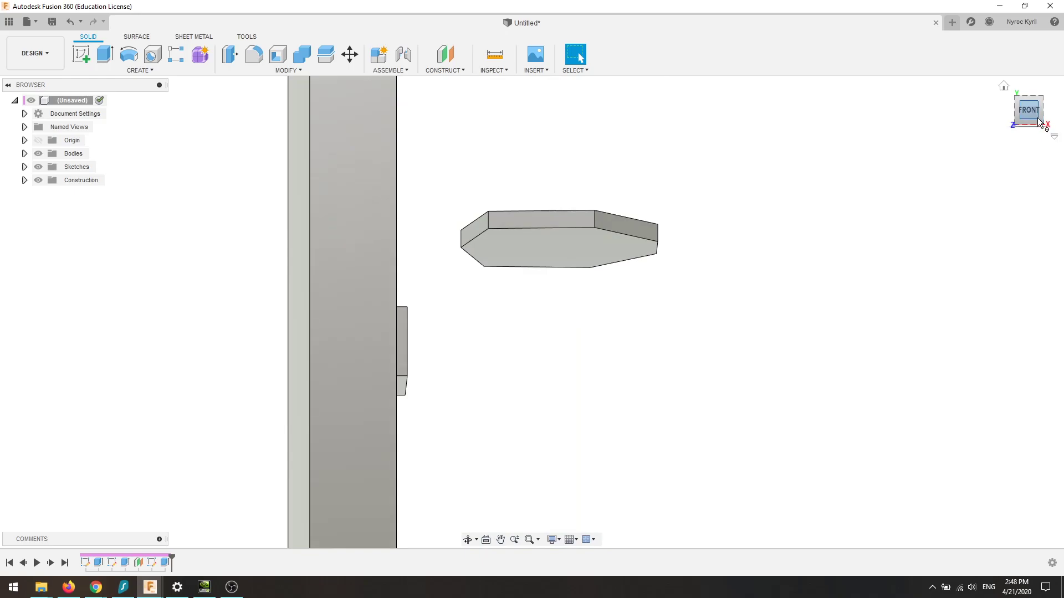
drag(1018, 107, 951, 89)
key(ctrl+a)
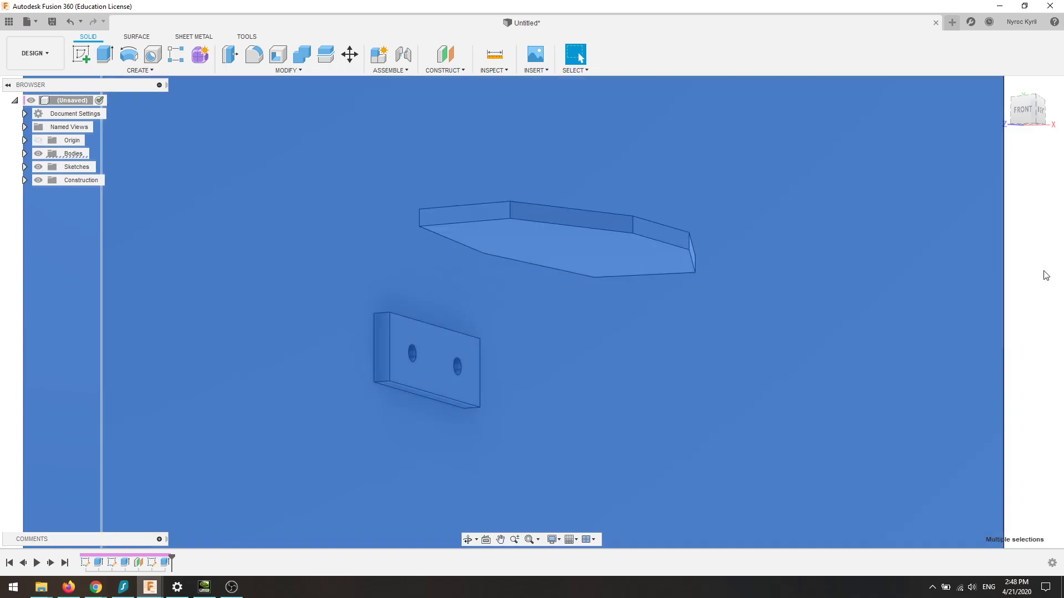
click(1032, 275)
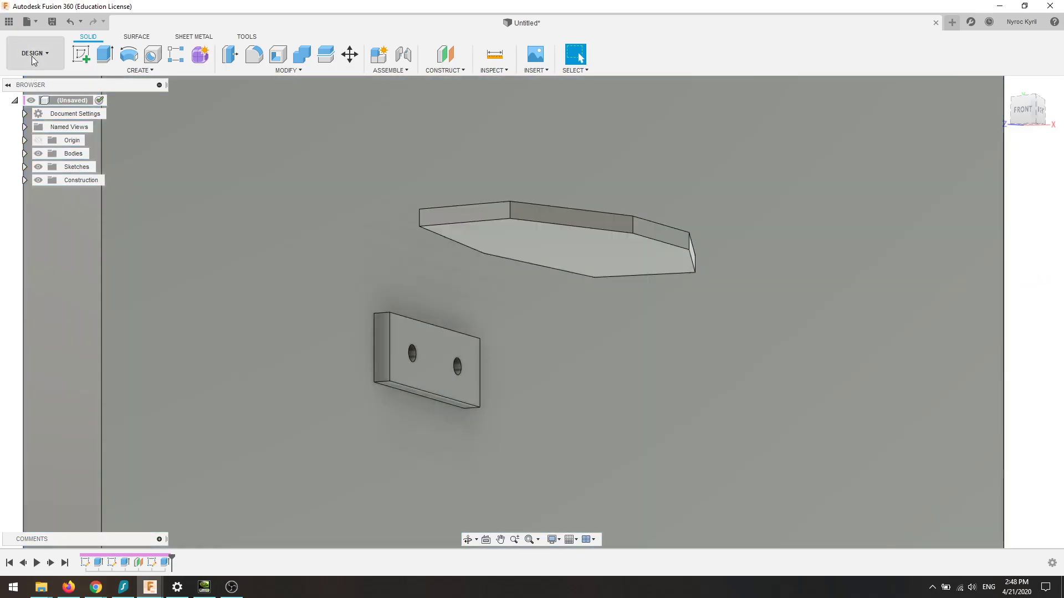
Switch the model to the Generative Design workspace.
click(34, 53)
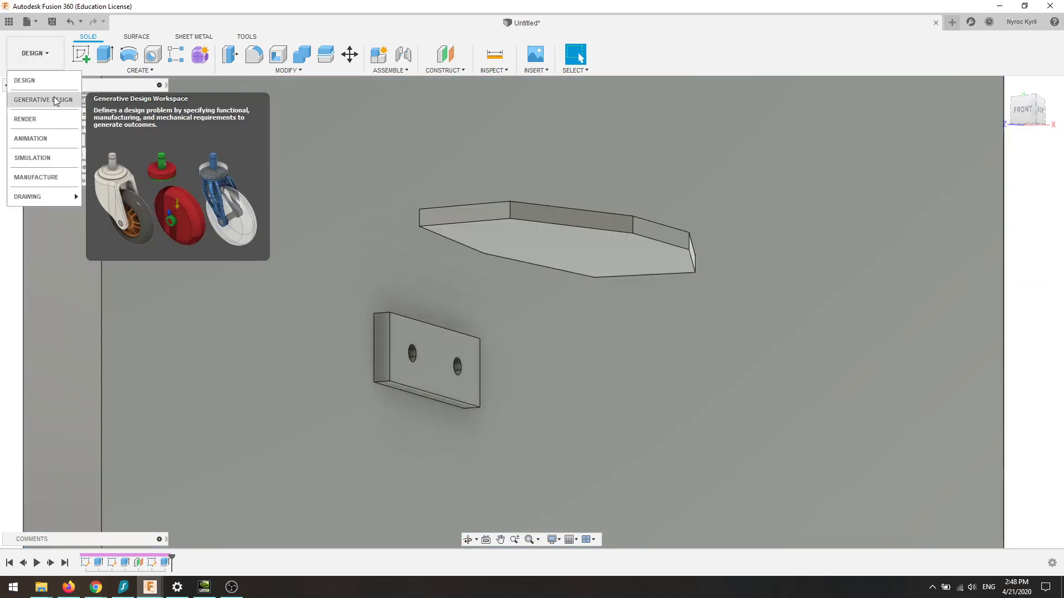
click(56, 100)
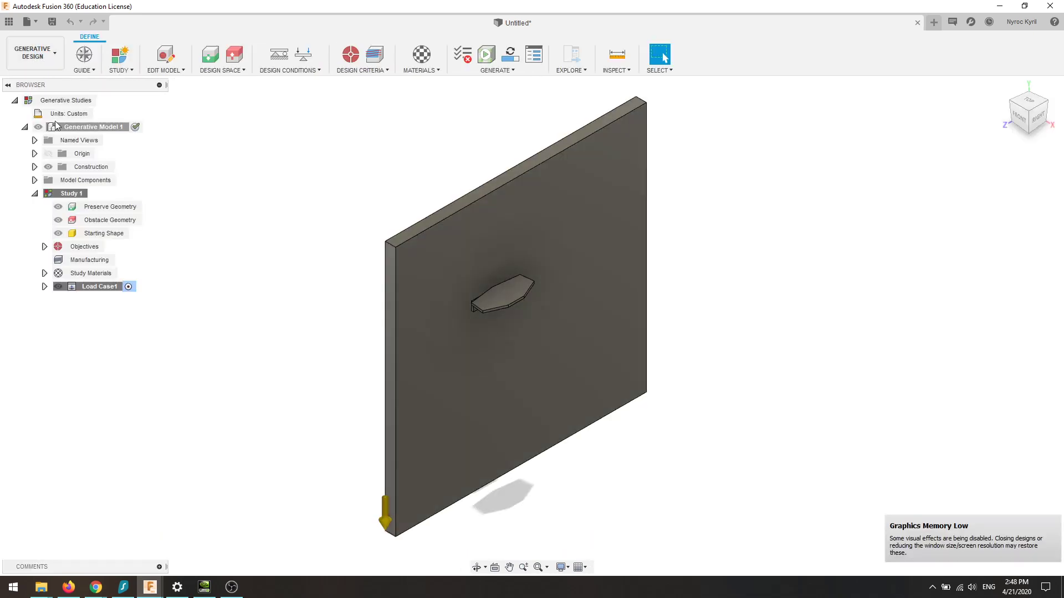
click(35, 54)
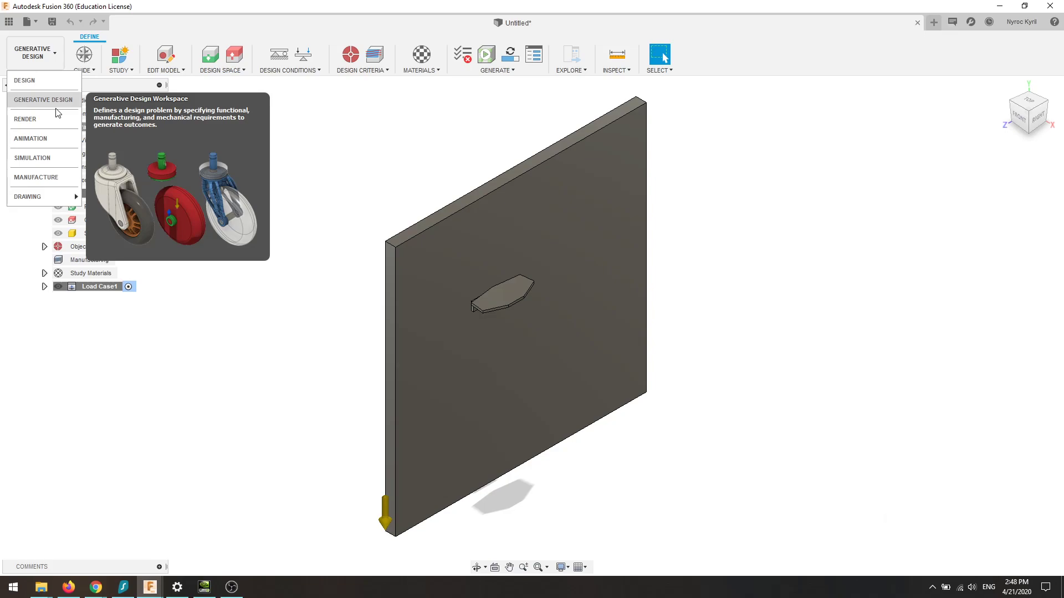
click(325, 170)
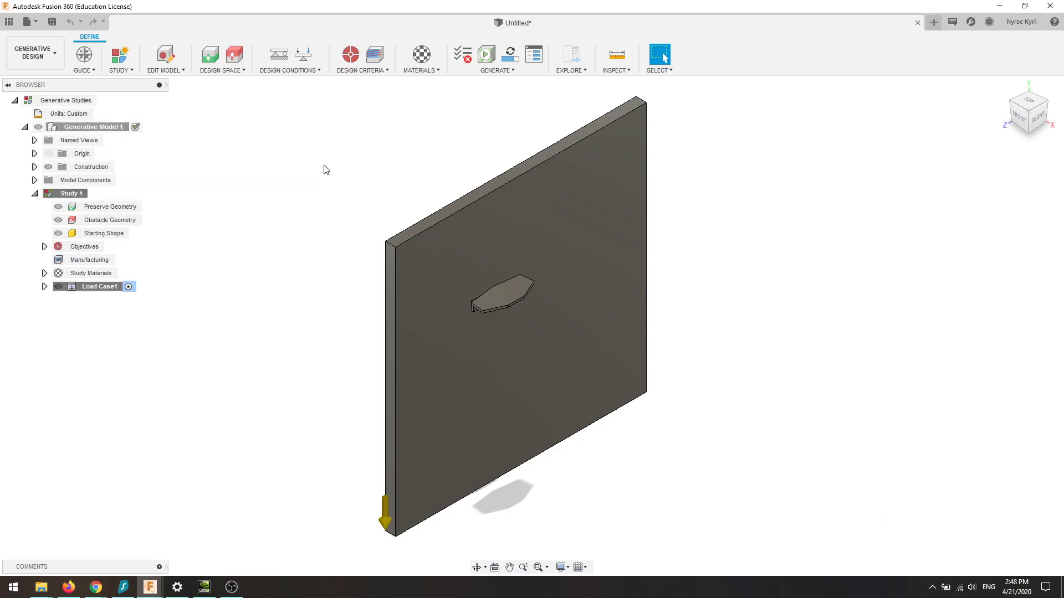
Assign the two-hole mounting plate and the shelf above it as preserve geometry in the study.
click(1020, 118)
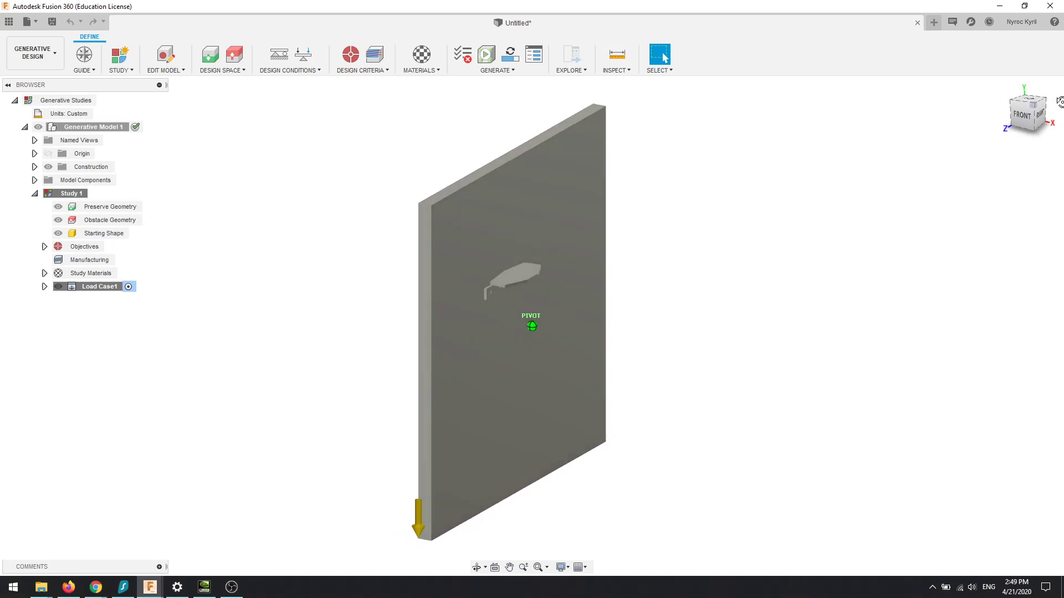
scroll(541, 332, up, 3)
drag(1022, 114, 983, 135)
middle_drag(788, 205, 813, 319)
scroll(501, 285, up, 3)
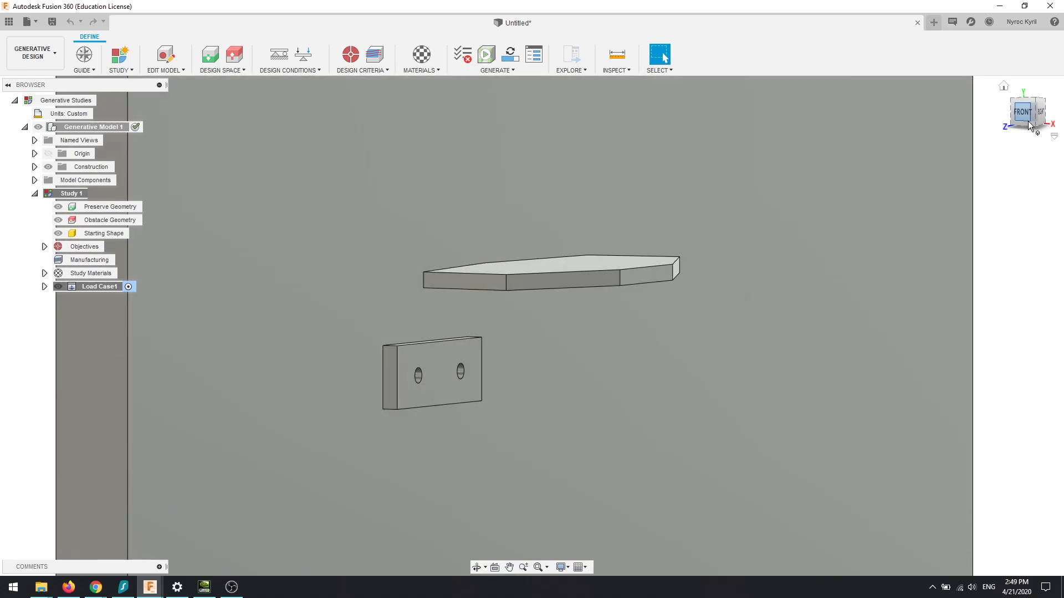
mouse_move(1029, 118)
mouse_down()
mouse_move(1014, 122)
mouse_move(1035, 123)
mouse_move(1031, 137)
mouse_up()
middle_drag(896, 316, 940, 257)
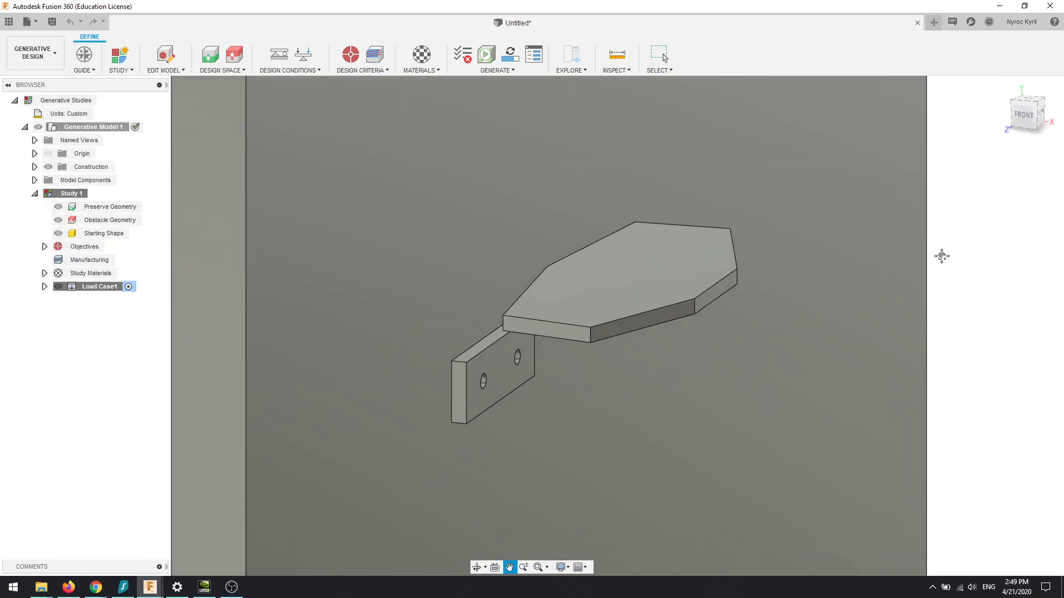
mouse_move(1026, 126)
mouse_down()
mouse_move(1018, 113)
mouse_move(1017, 123)
mouse_up()
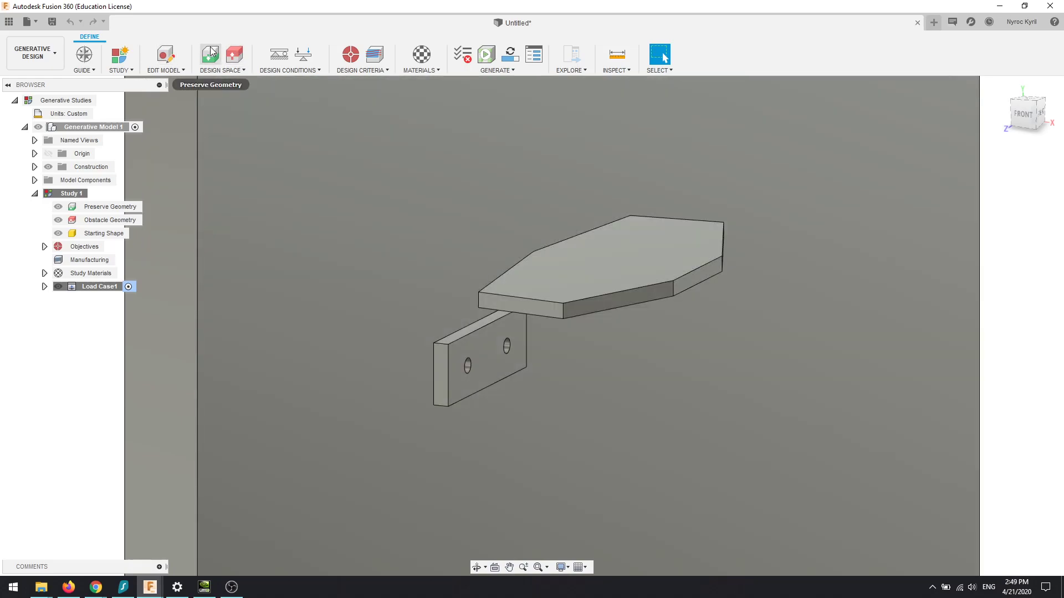
click(211, 53)
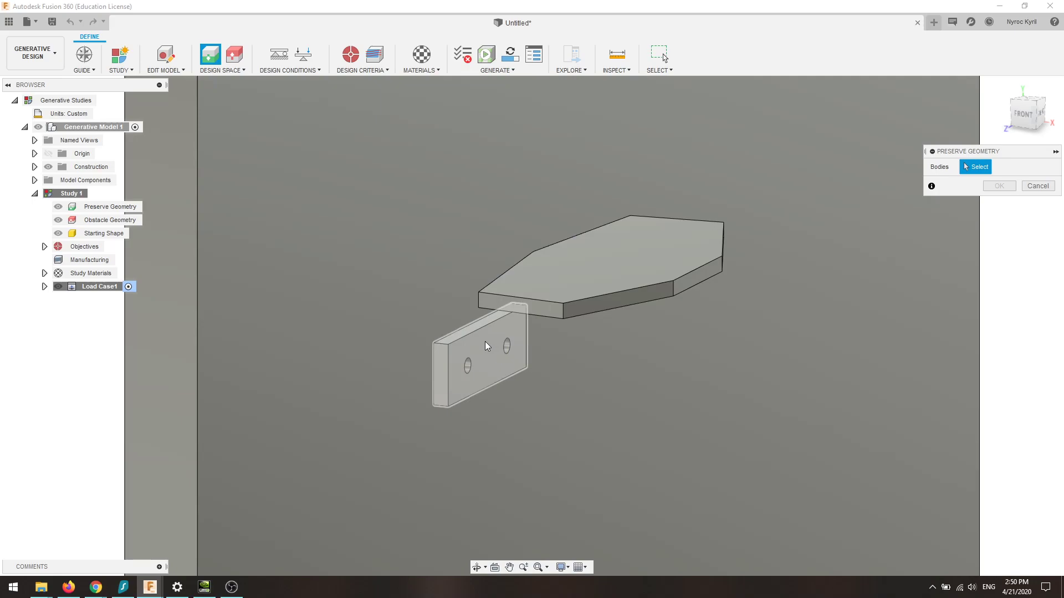
click(490, 348)
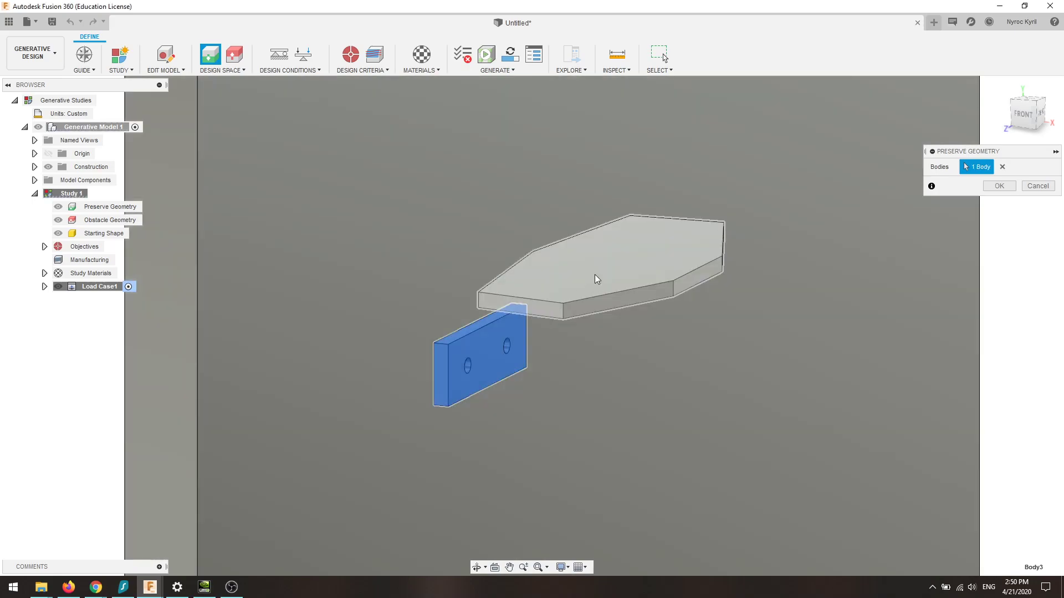
click(601, 280)
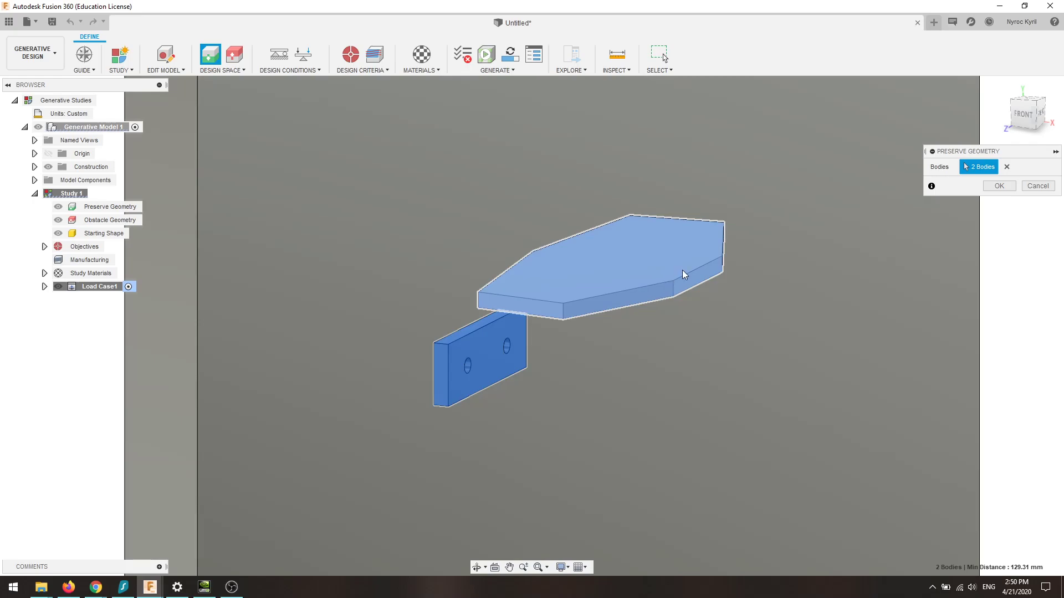
drag(1016, 111, 1023, 102)
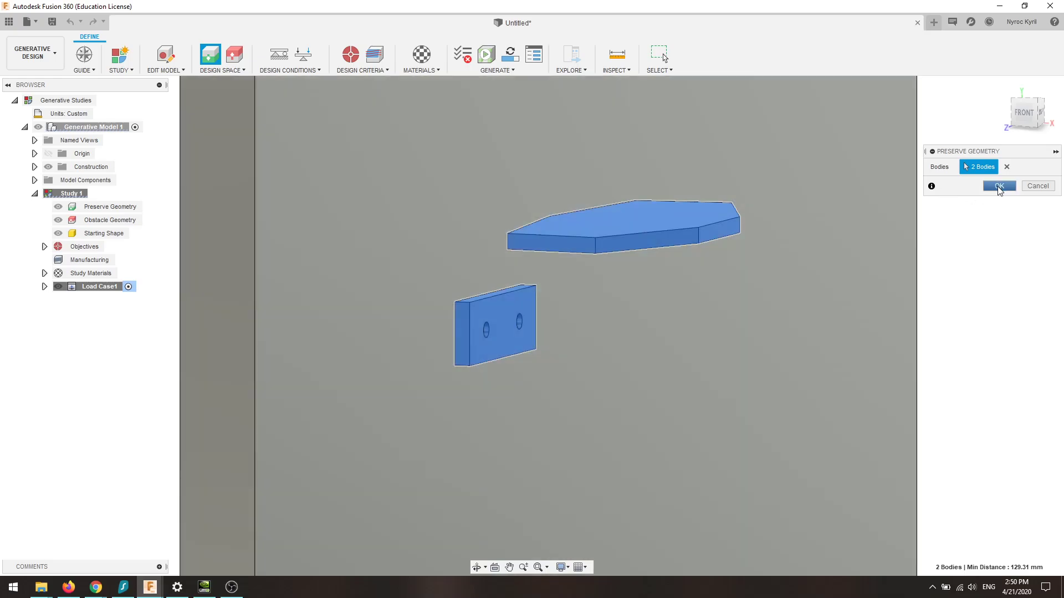
click(999, 187)
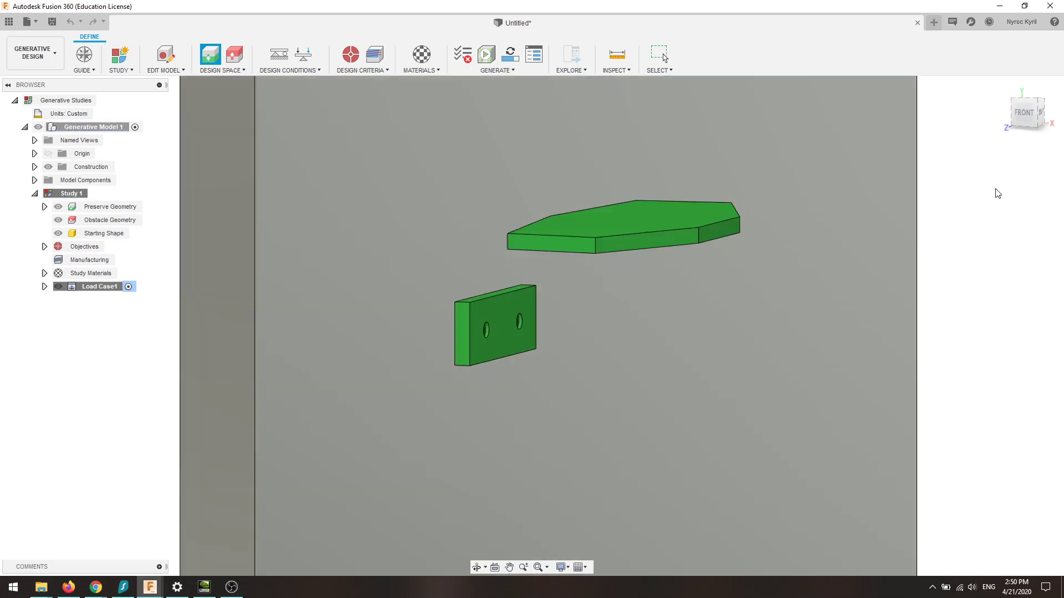
click(1041, 103)
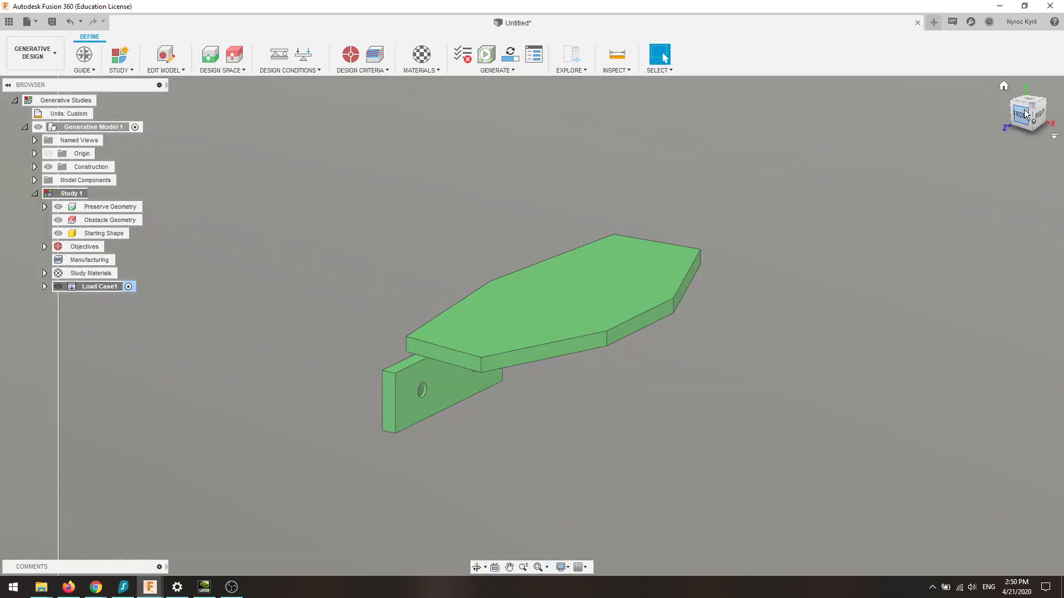
Assign the large wall body behind the plate and shelf as obstacle geometry in the study.
drag(1026, 113, 1032, 102)
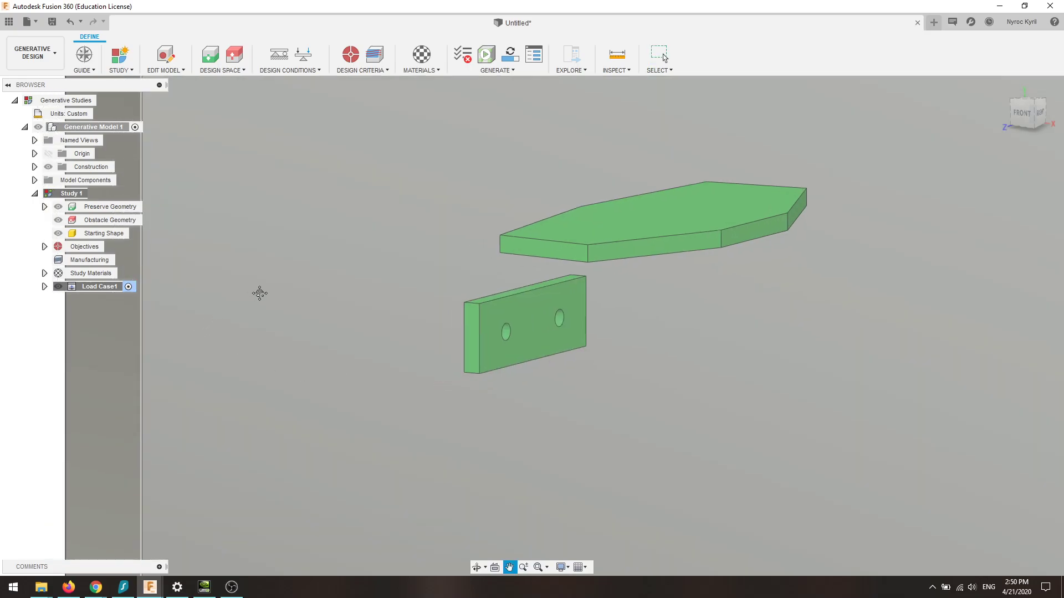
middle_drag(142, 318, 184, 369)
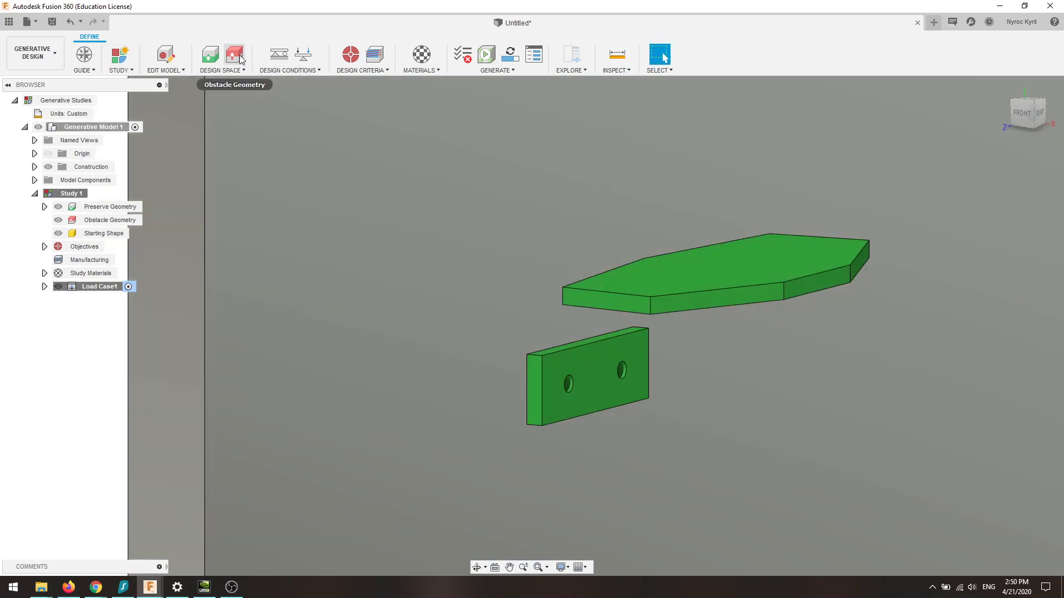
click(242, 64)
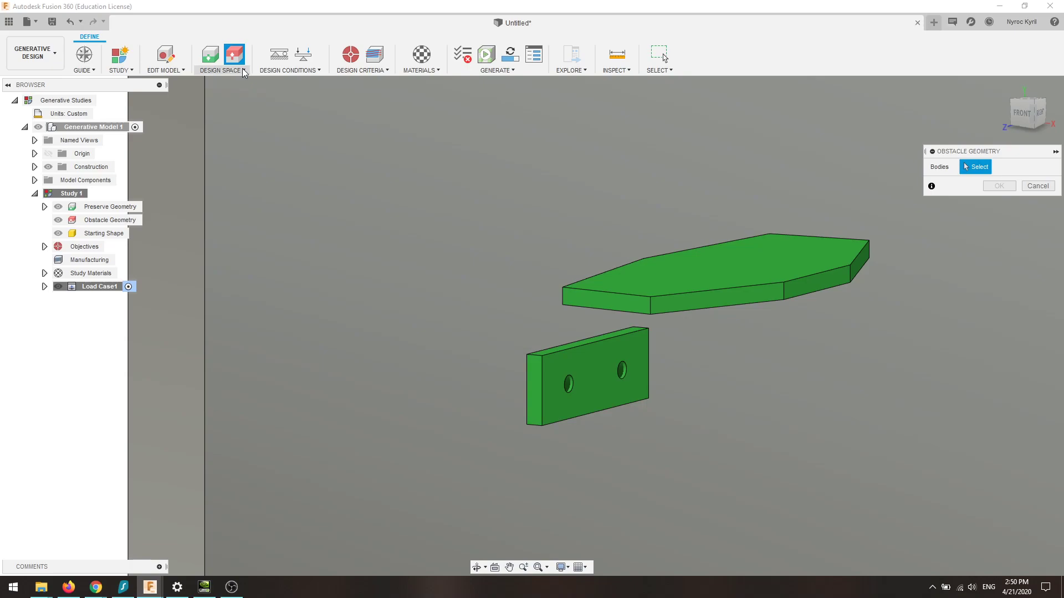
scroll(368, 227, down, 3)
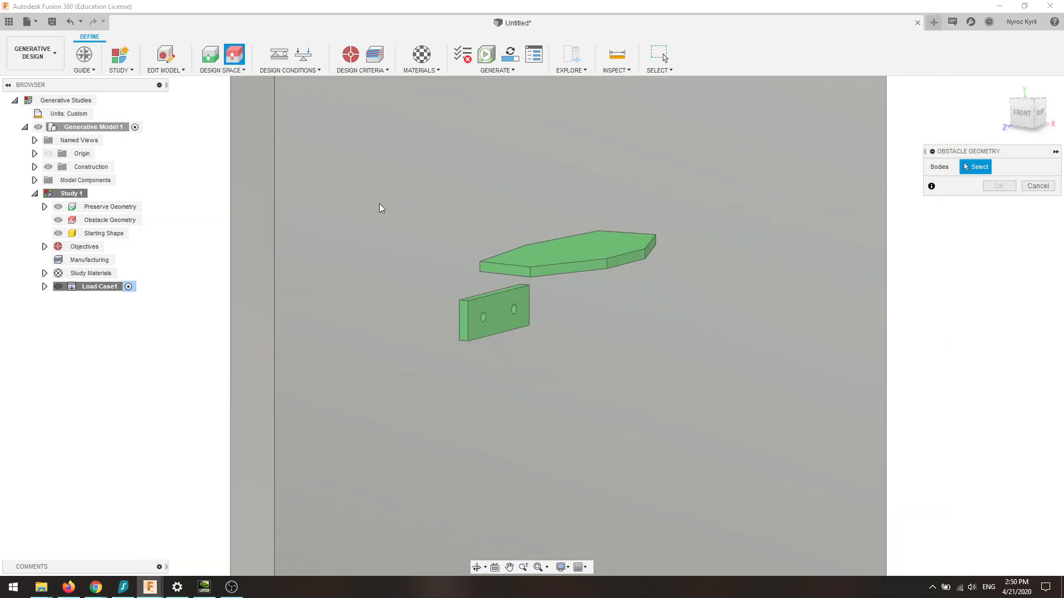
middle_drag(382, 204, 380, 302)
scroll(408, 250, down, 2)
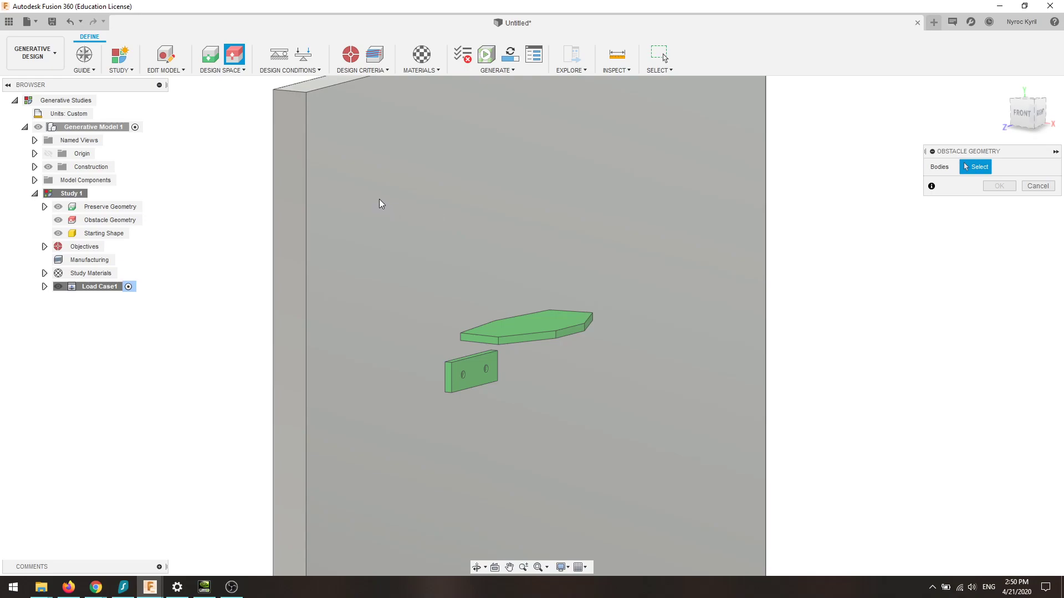
click(380, 203)
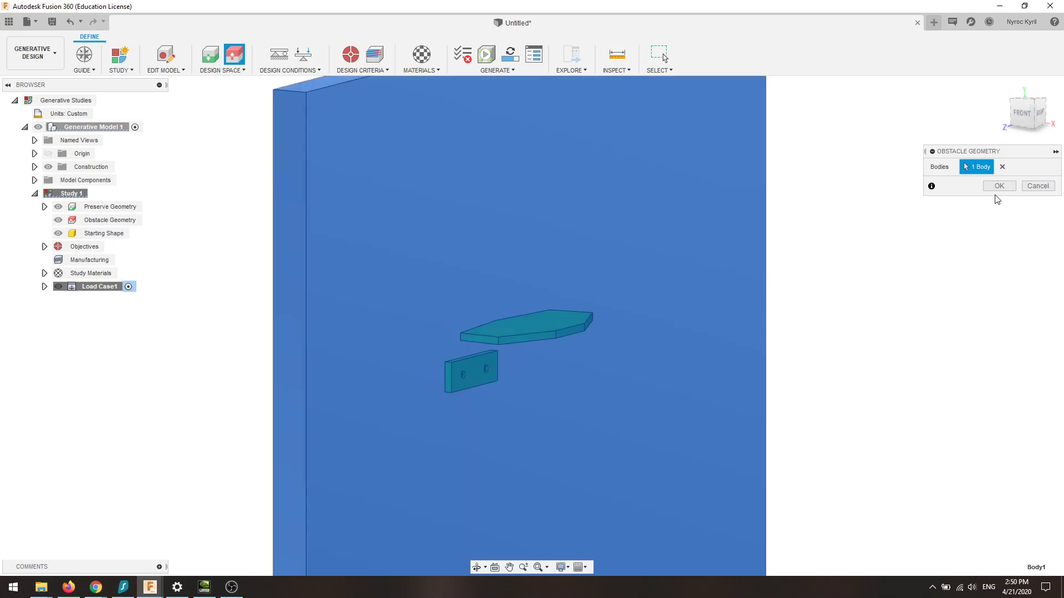
click(998, 188)
Examine the shelf and the two-hole mounting plate, including its screw holes, against the wall obstacle.
middle_drag(833, 209, 853, 267)
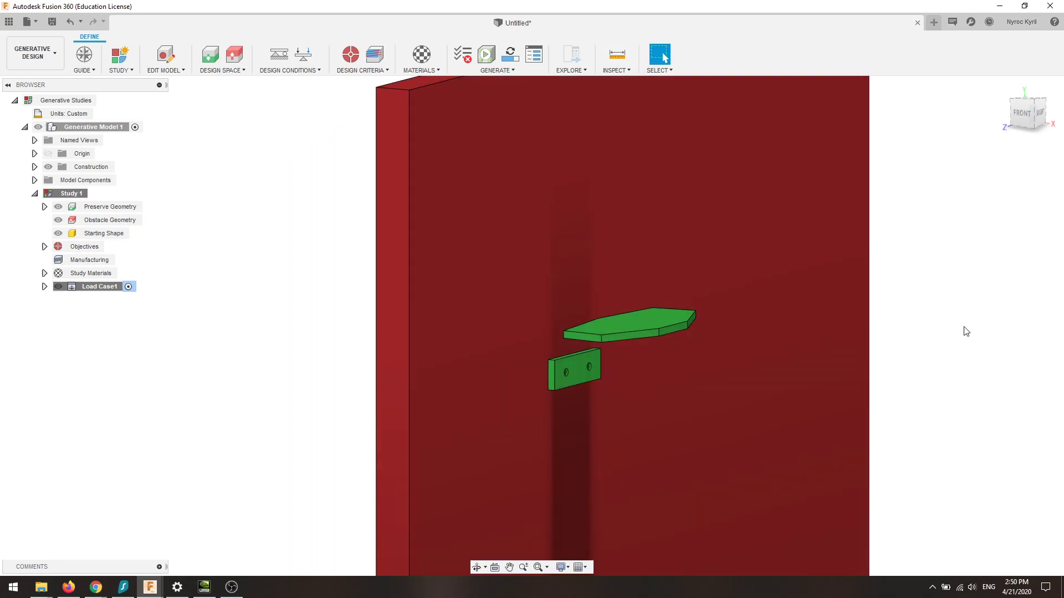
scroll(966, 332, up, 2)
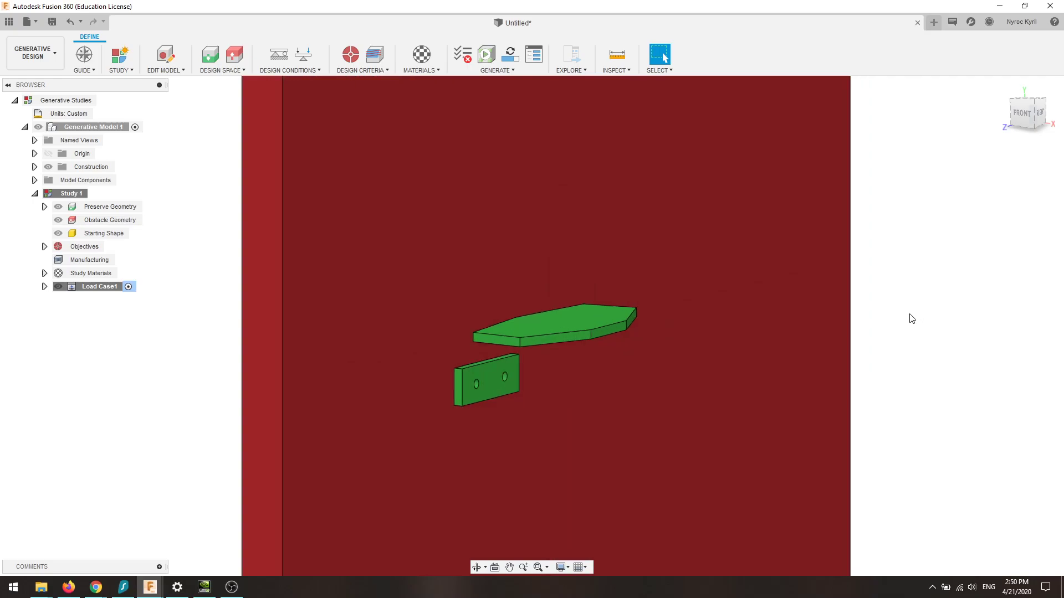
scroll(910, 314, up, 2)
middle_drag(310, 348, 354, 317)
scroll(354, 317, up, 3)
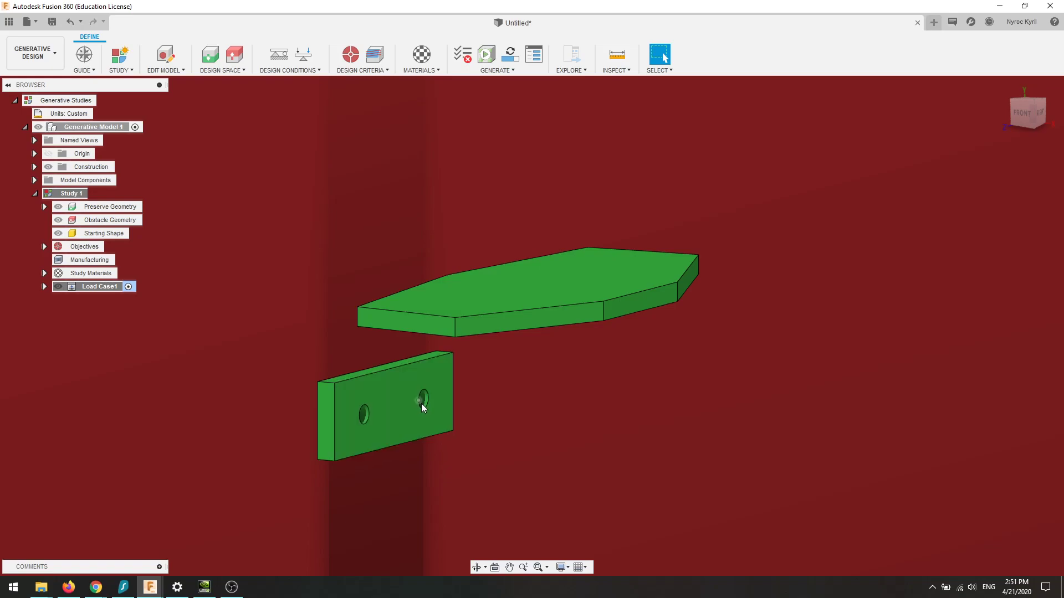
scroll(426, 404, up, 2)
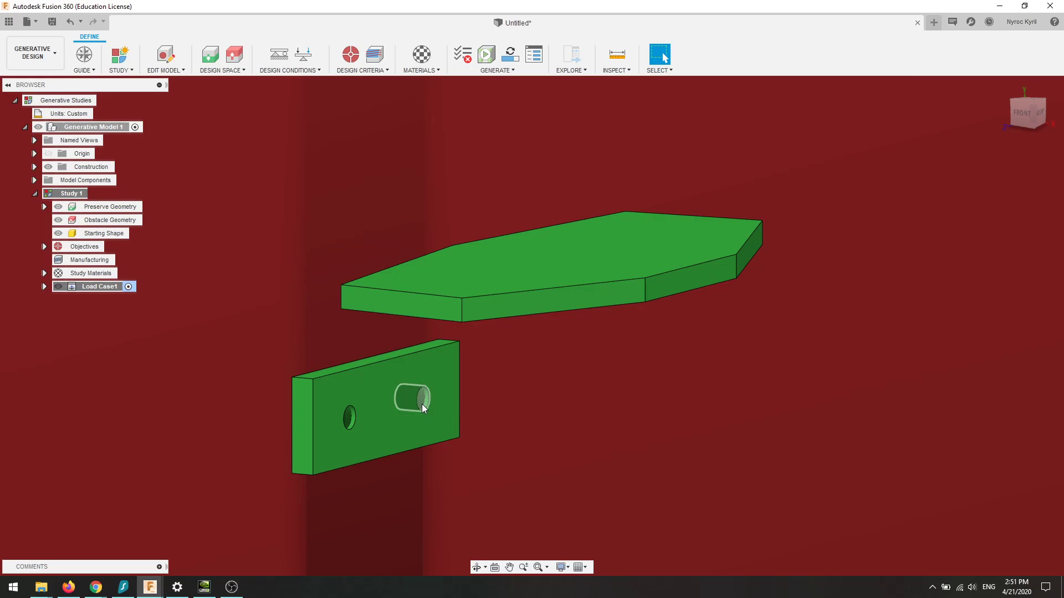
scroll(424, 408, down, 2)
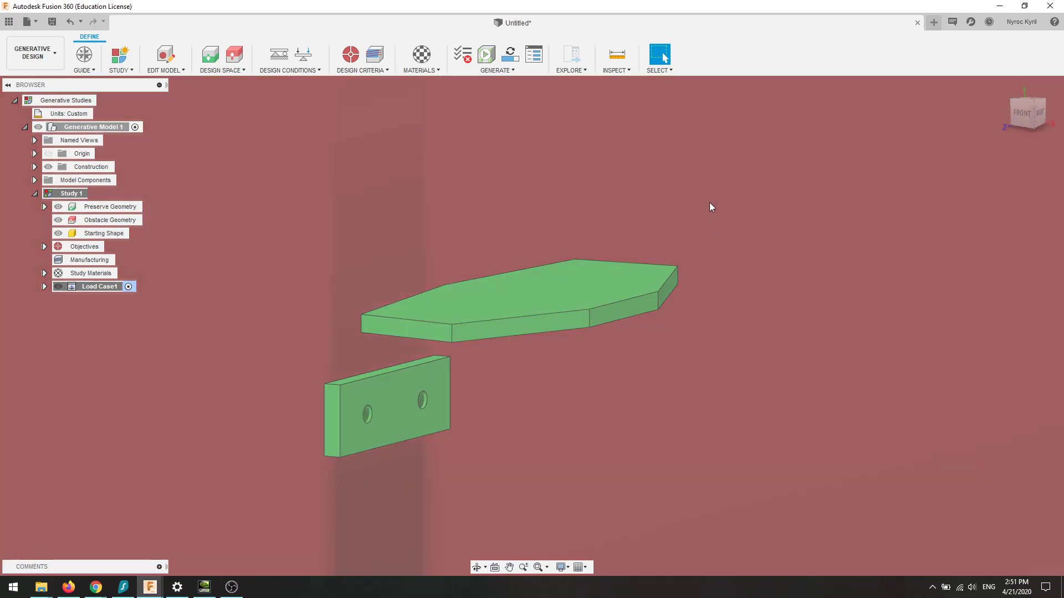
scroll(669, 185, down, 1)
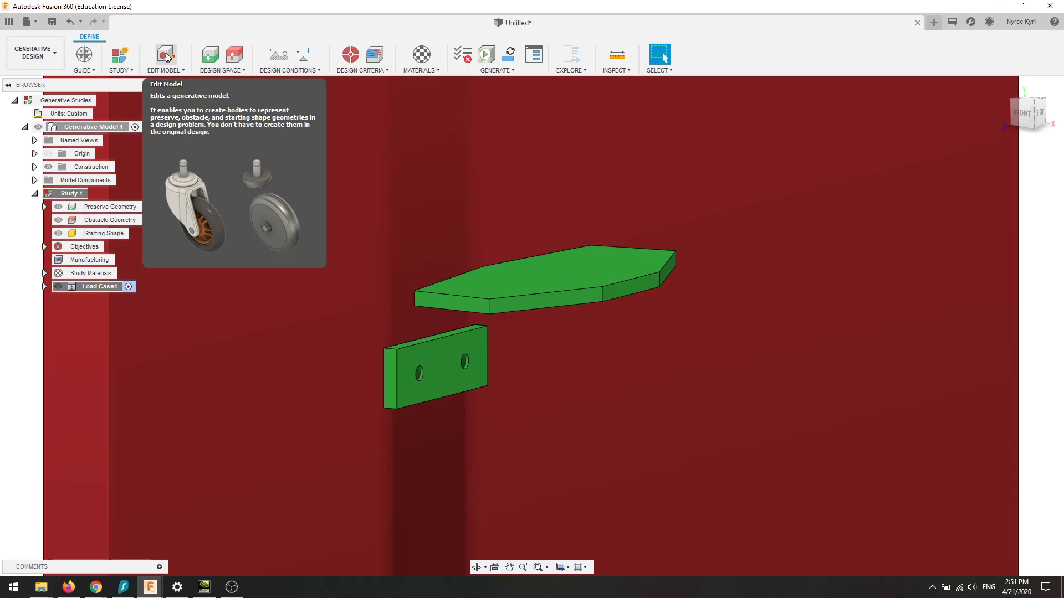
click(166, 54)
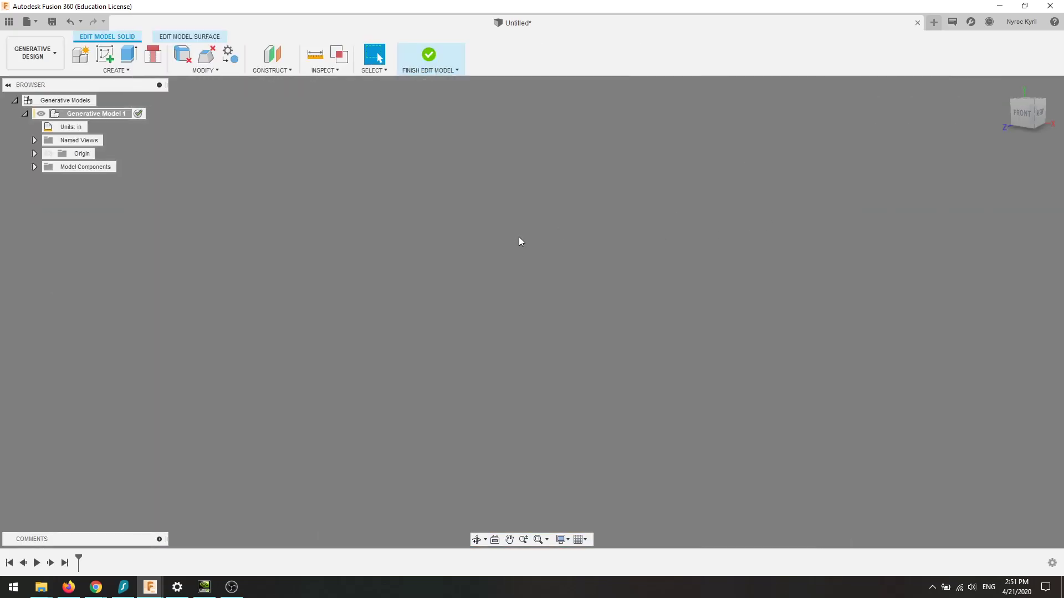
click(1022, 122)
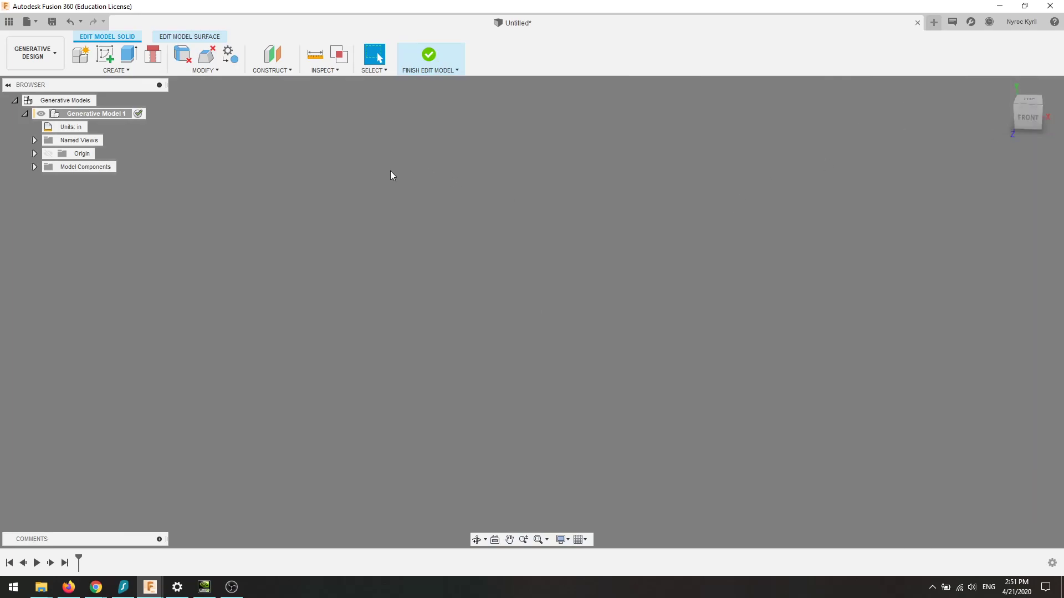
click(427, 59)
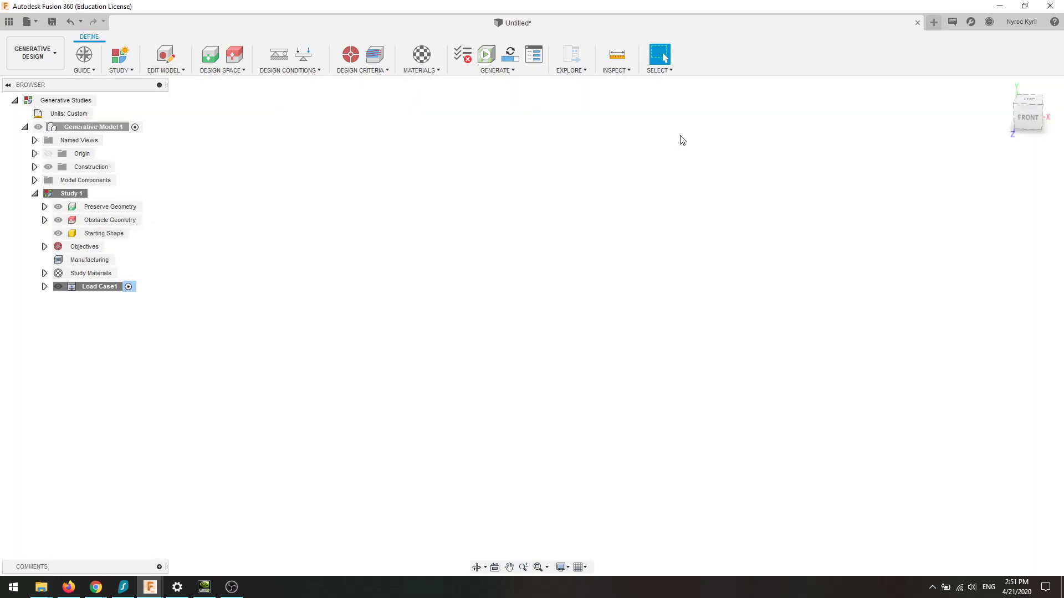
Open the generative model for editing so that extra bodies can be created in it.
click(1004, 87)
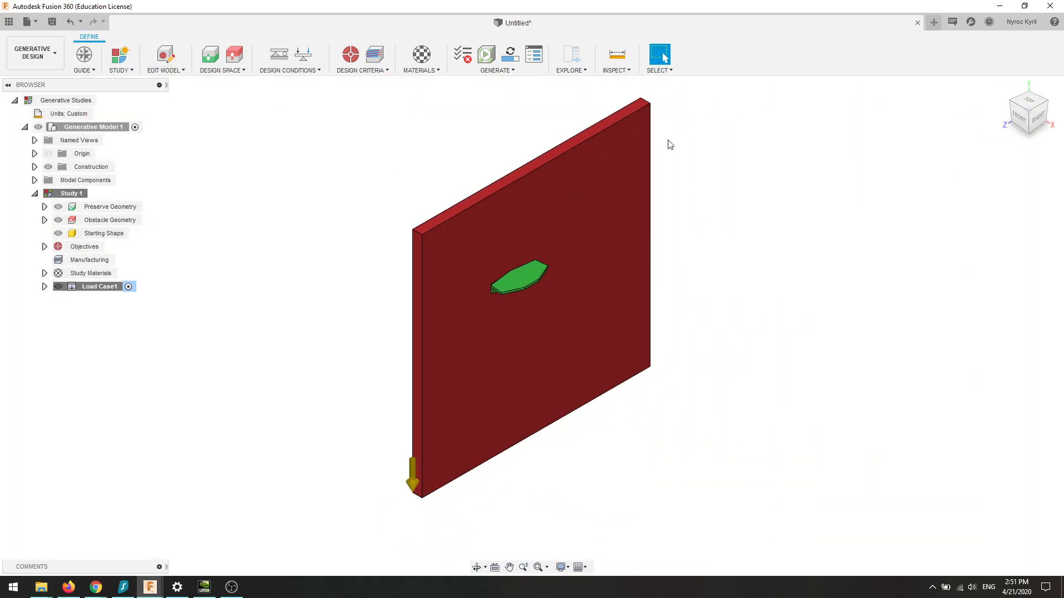
click(164, 65)
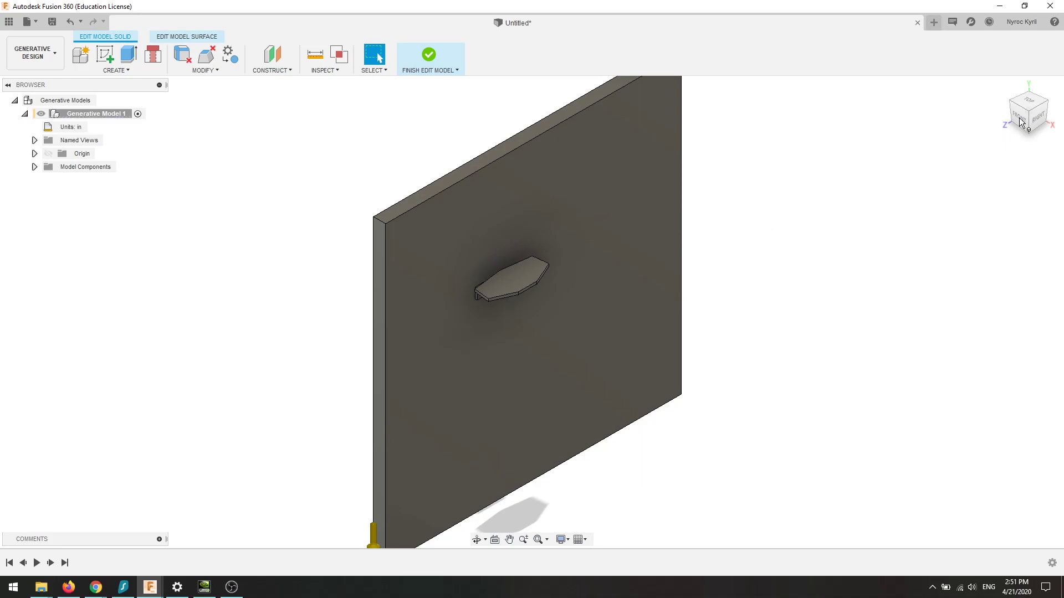
click(1037, 117)
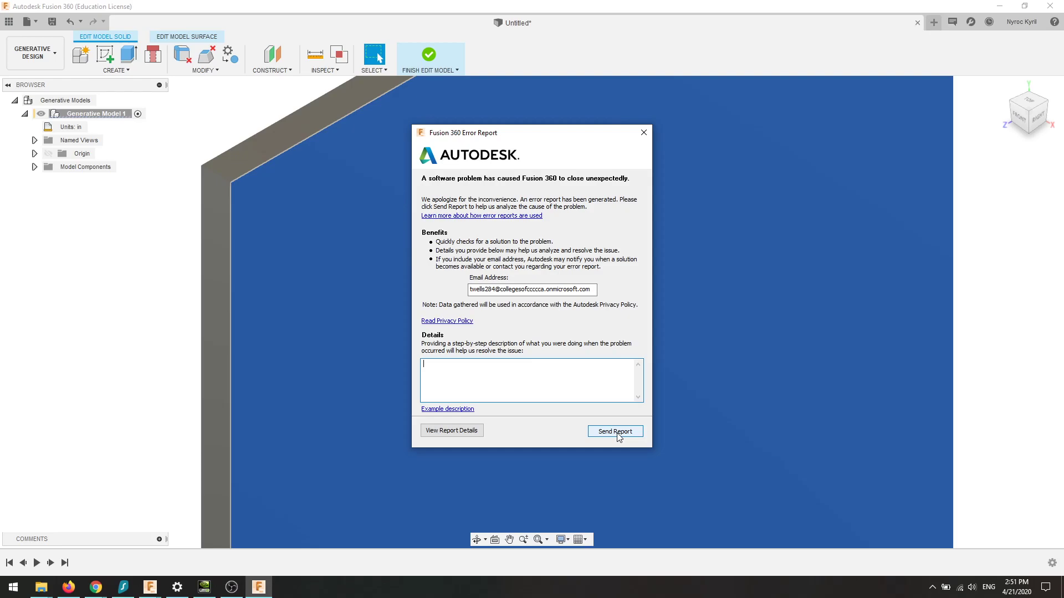
Send the software error report and dismiss the browser page to get back to the model.
click(616, 433)
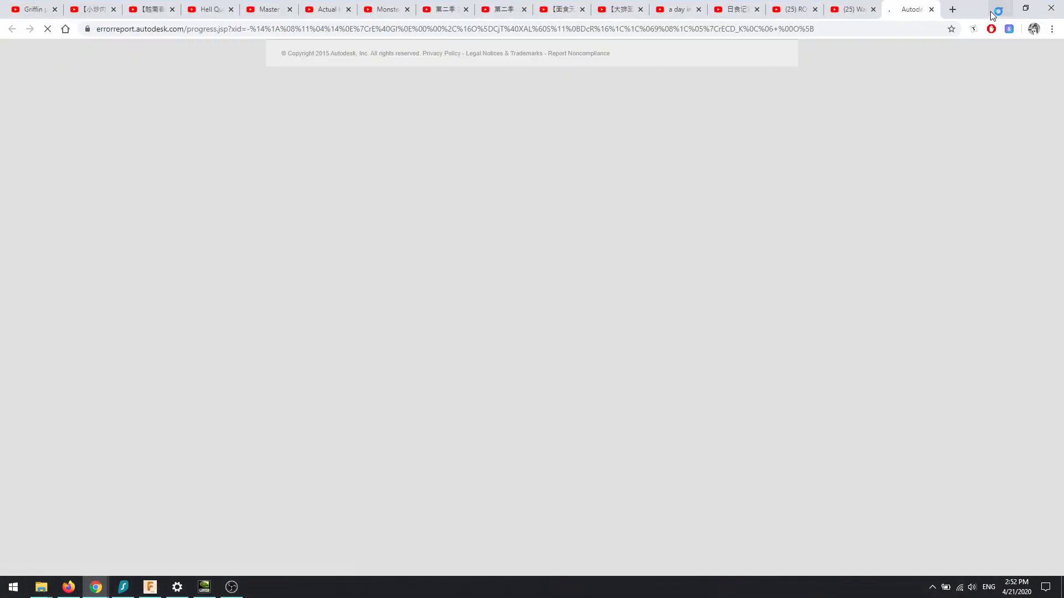
click(1000, 8)
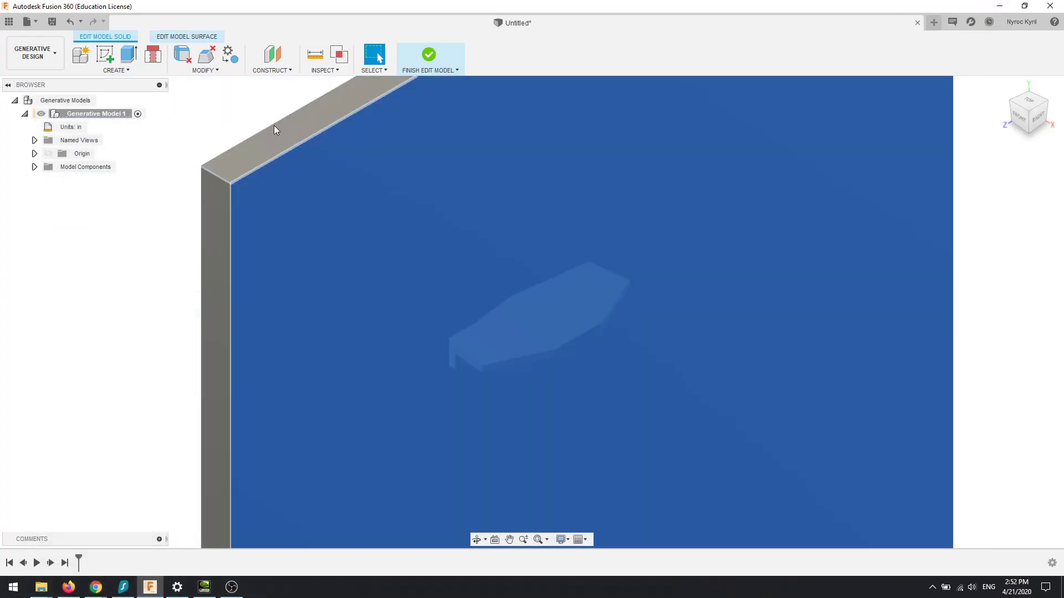
Examine the wall, the two-hole plate and the shelf in the editable generative model from the front and up close.
middle_drag(271, 121, 270, 169)
click(252, 116)
scroll(307, 159, down, 4)
scroll(444, 174, up, 2)
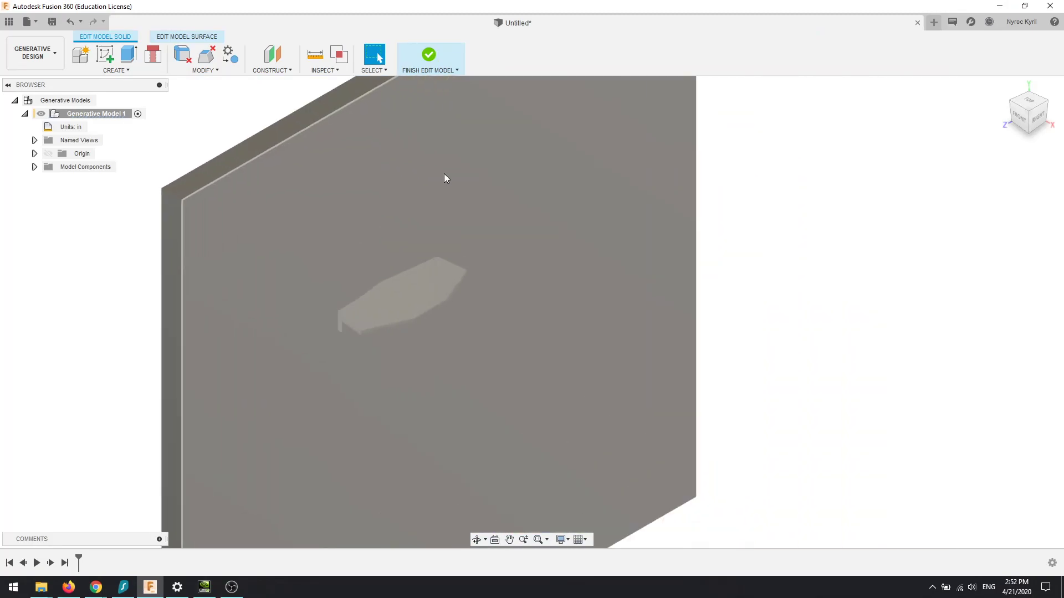
middle_drag(446, 178, 551, 167)
scroll(551, 166, down, 1)
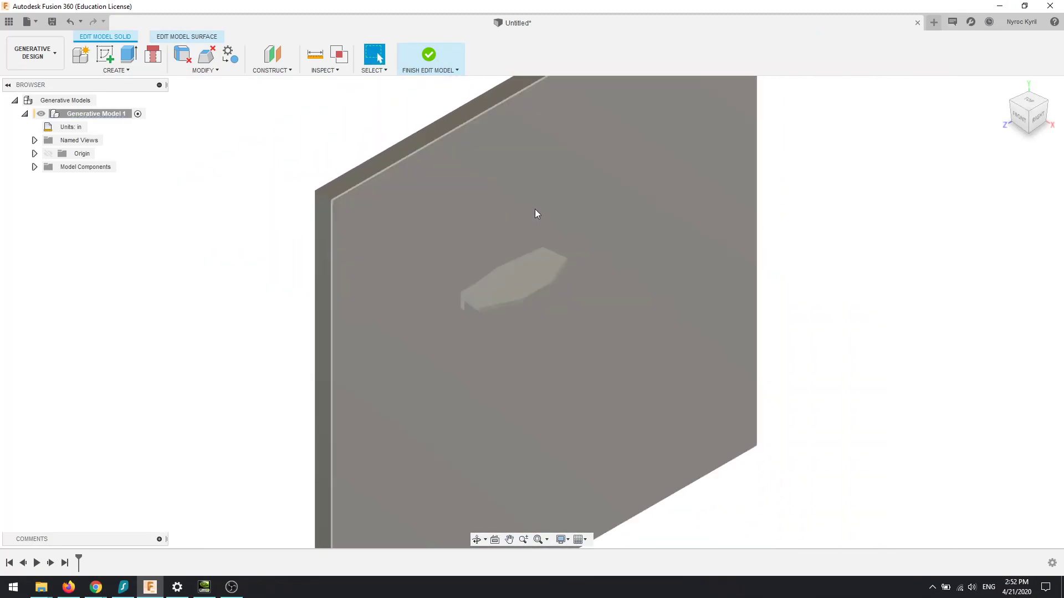
scroll(533, 176, down, 1)
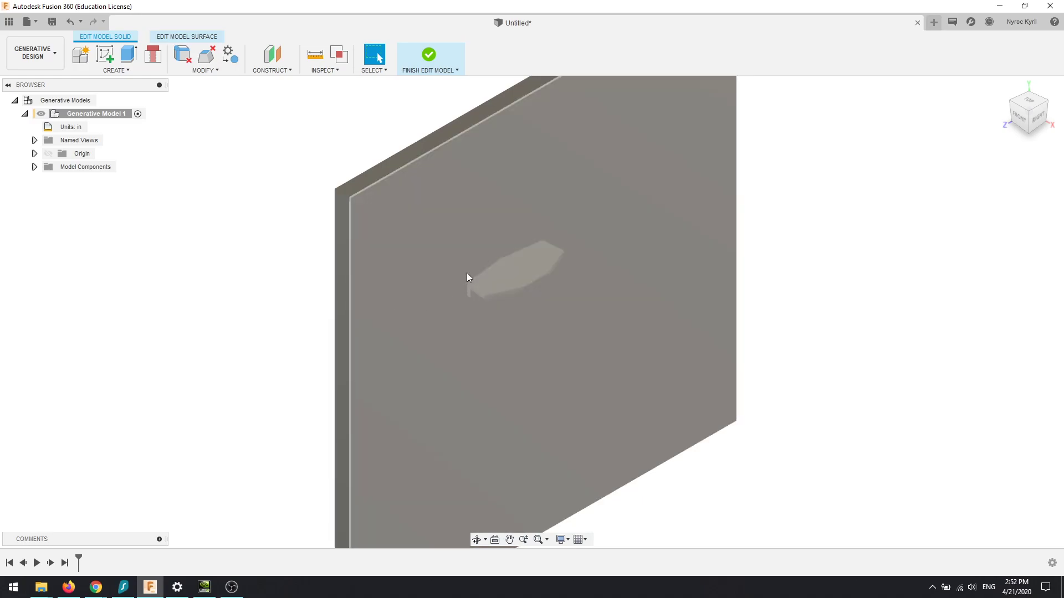
drag(1034, 115, 1059, 93)
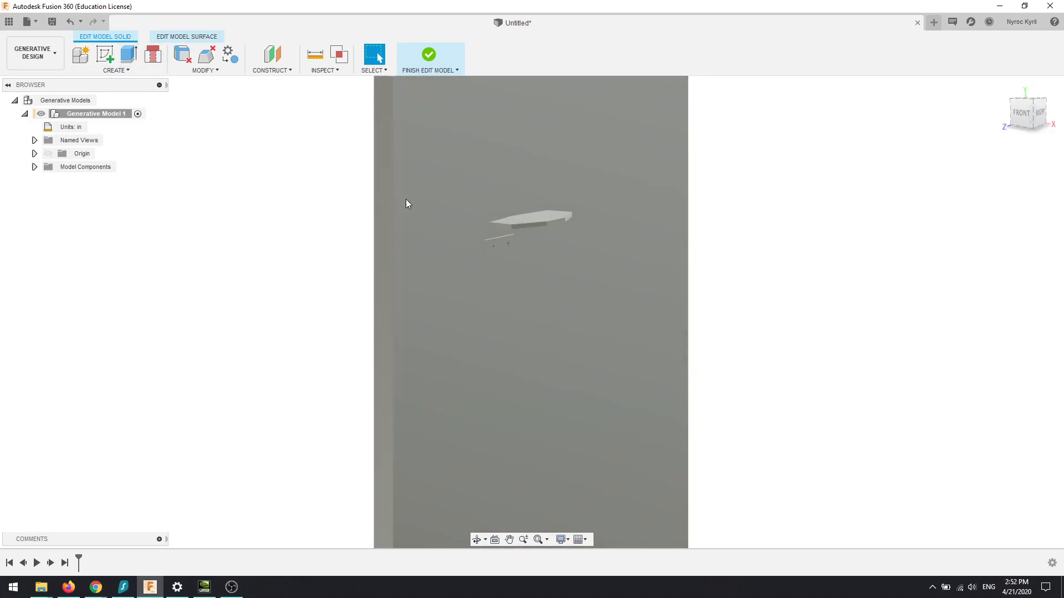
drag(1026, 120, 1017, 123)
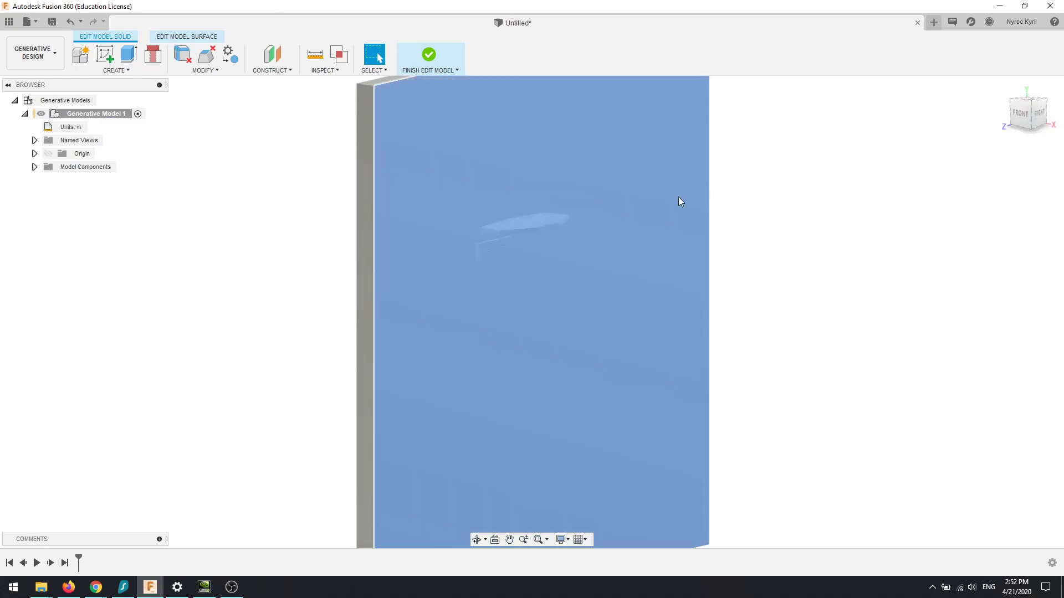
scroll(507, 214, up, 3)
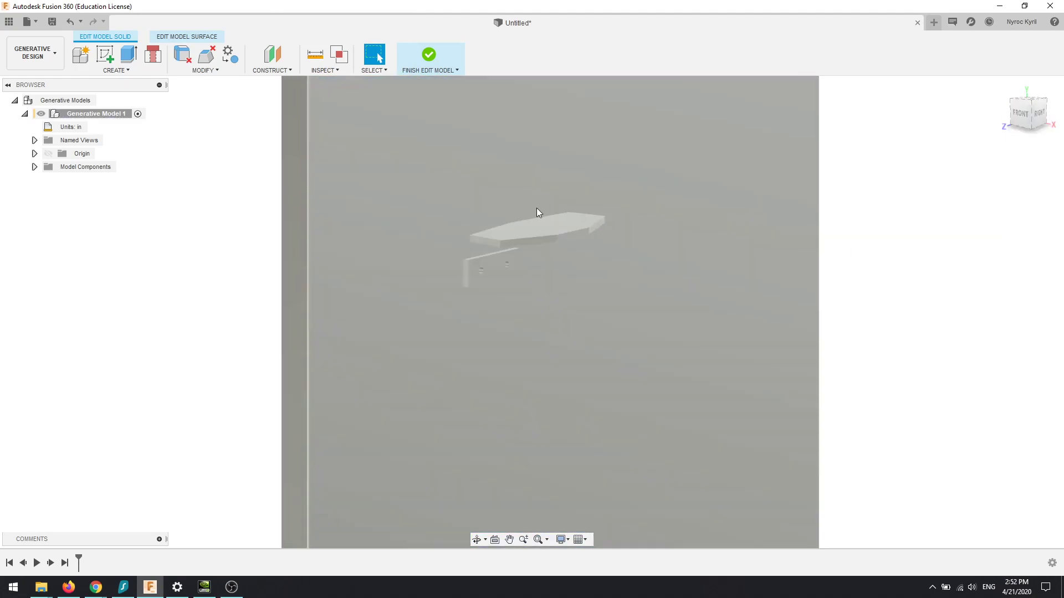
scroll(527, 256, up, 3)
scroll(526, 255, up, 2)
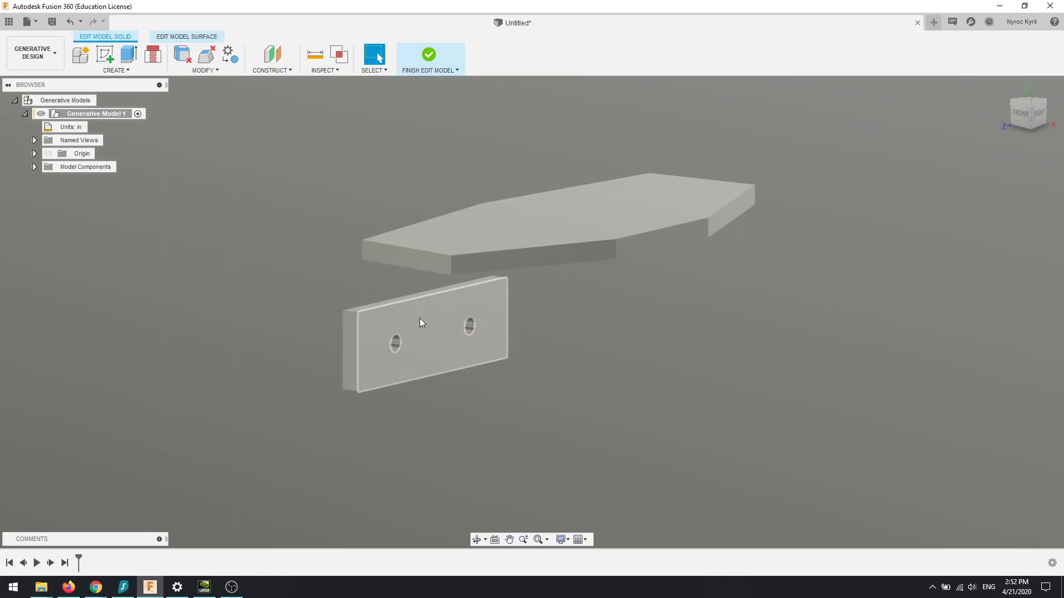
click(392, 309)
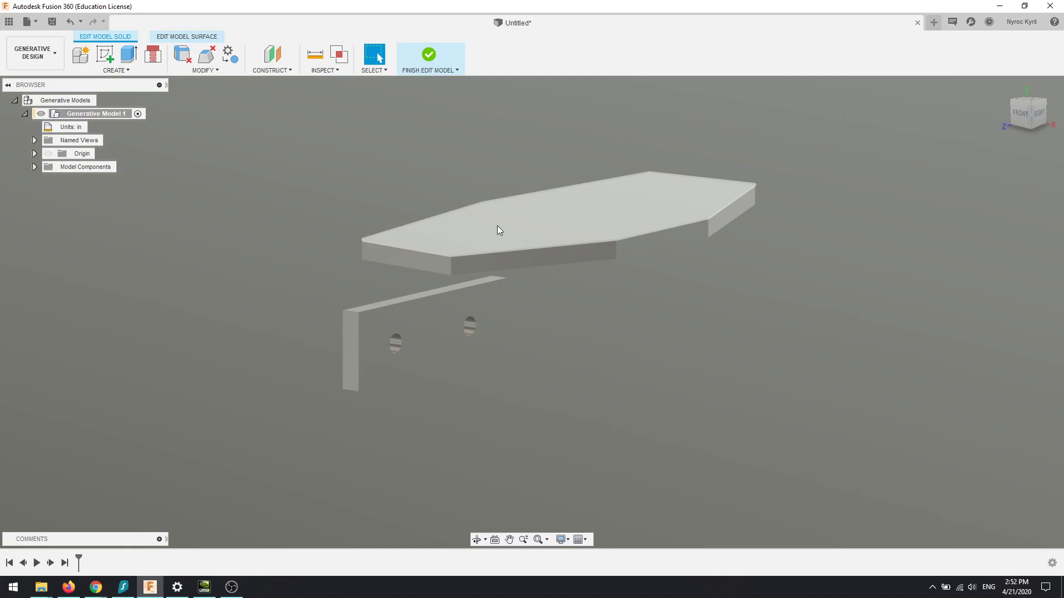
click(454, 256)
click(320, 174)
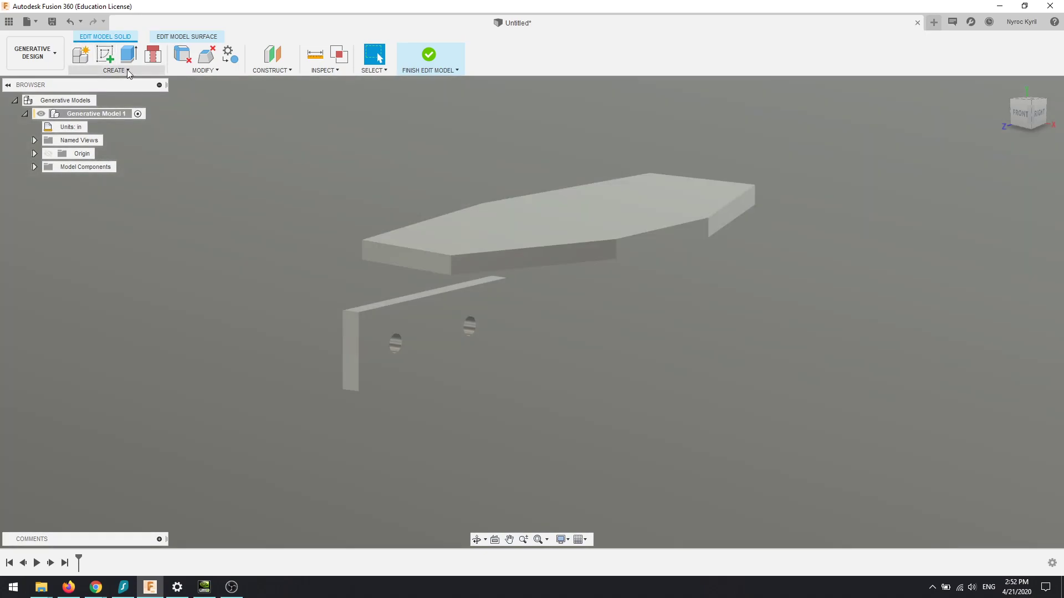
Start a sketch on the shelf's top face and offset the shelf outline outward by 1.5 in.
click(112, 62)
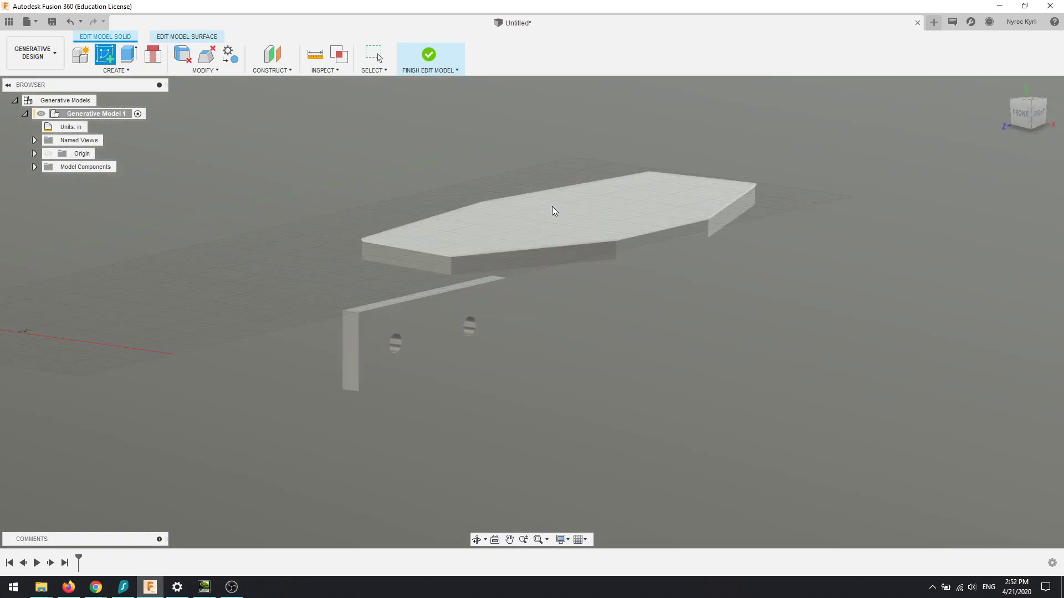
click(558, 216)
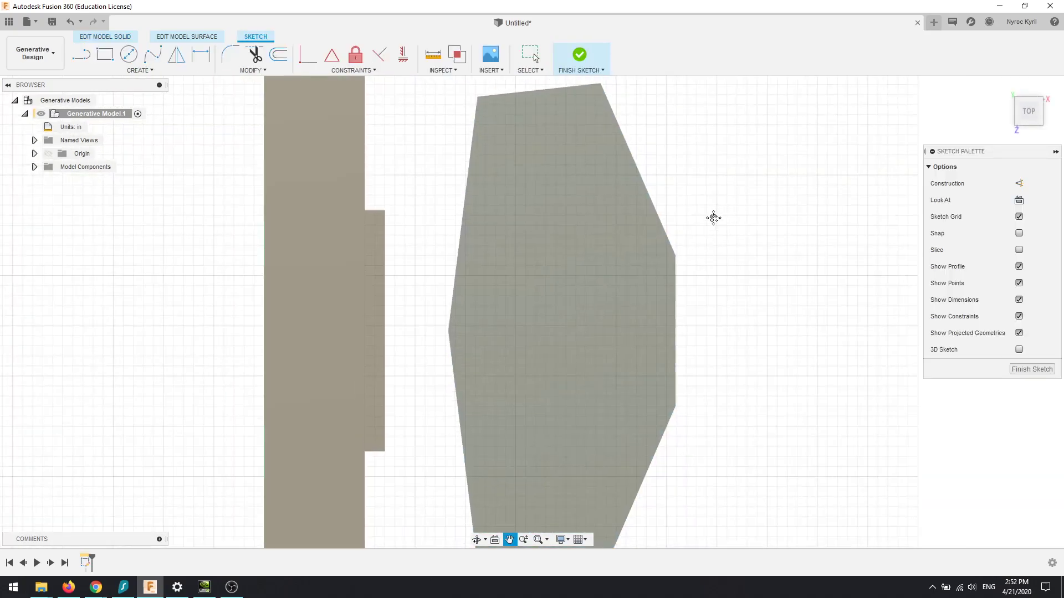
click(279, 55)
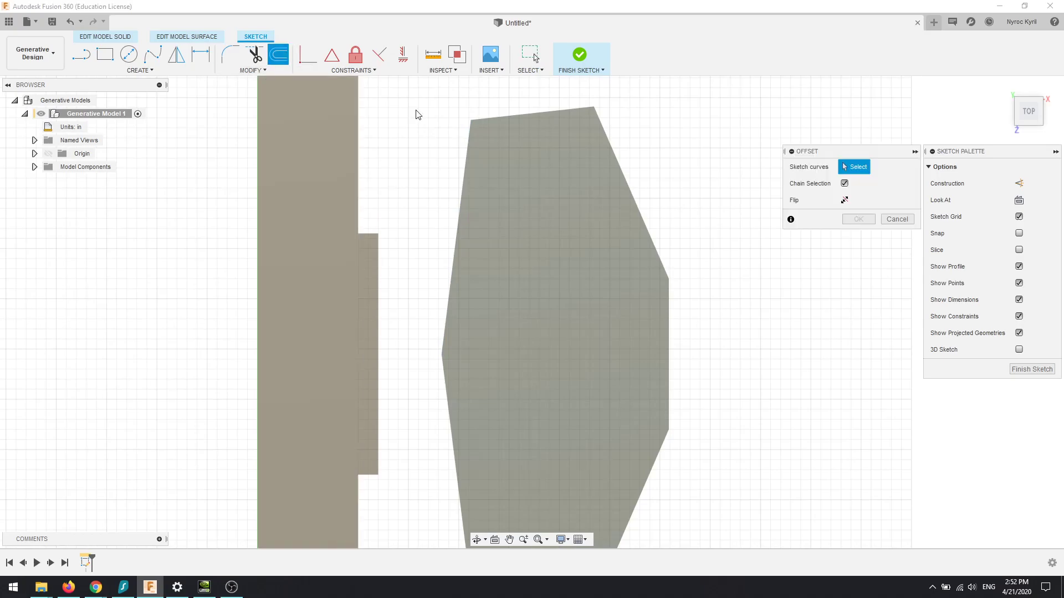
click(461, 188)
drag(466, 184, 442, 191)
text(15)
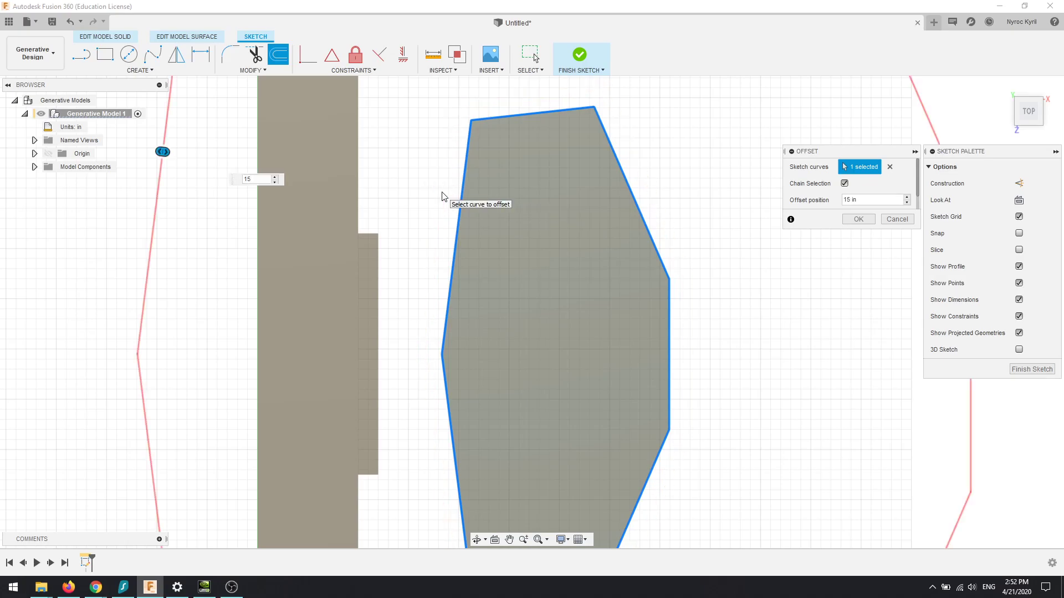
text(.5)
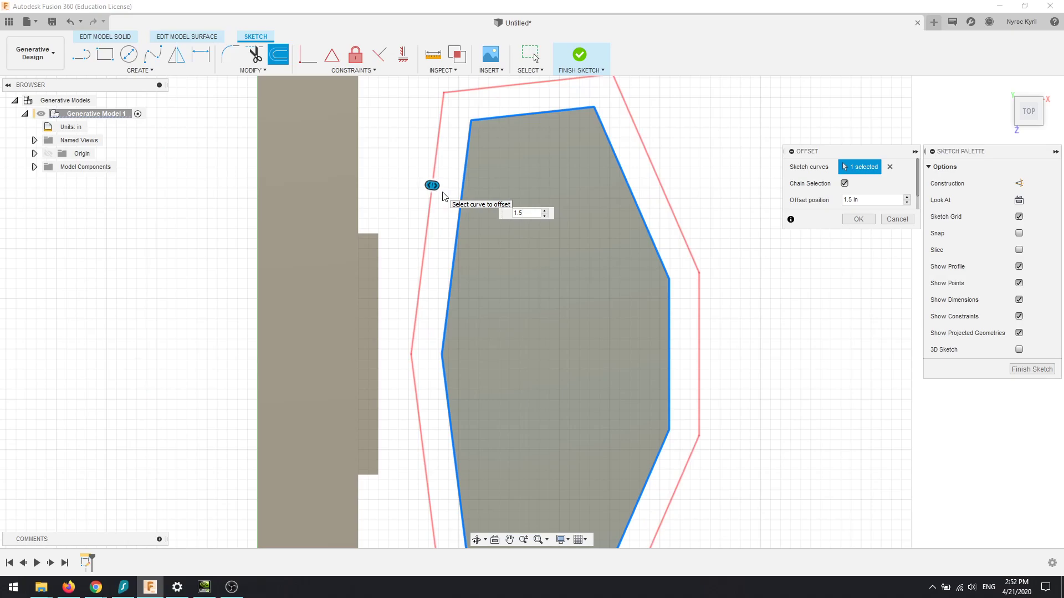
click(858, 219)
click(1034, 121)
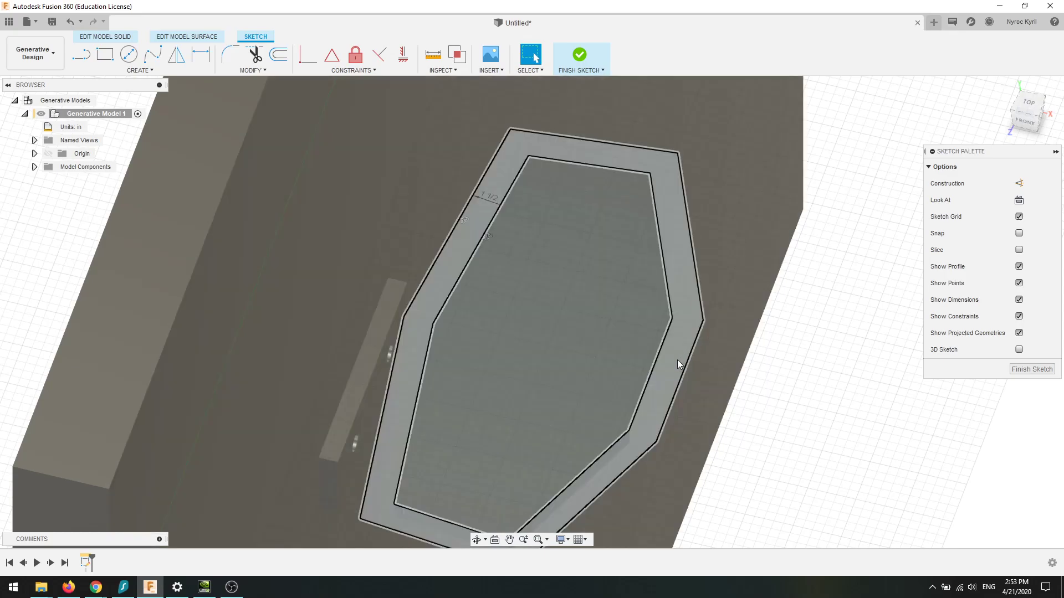
Extrude the ring profile around the shelf outline 2 in downward as a new body.
click(677, 364)
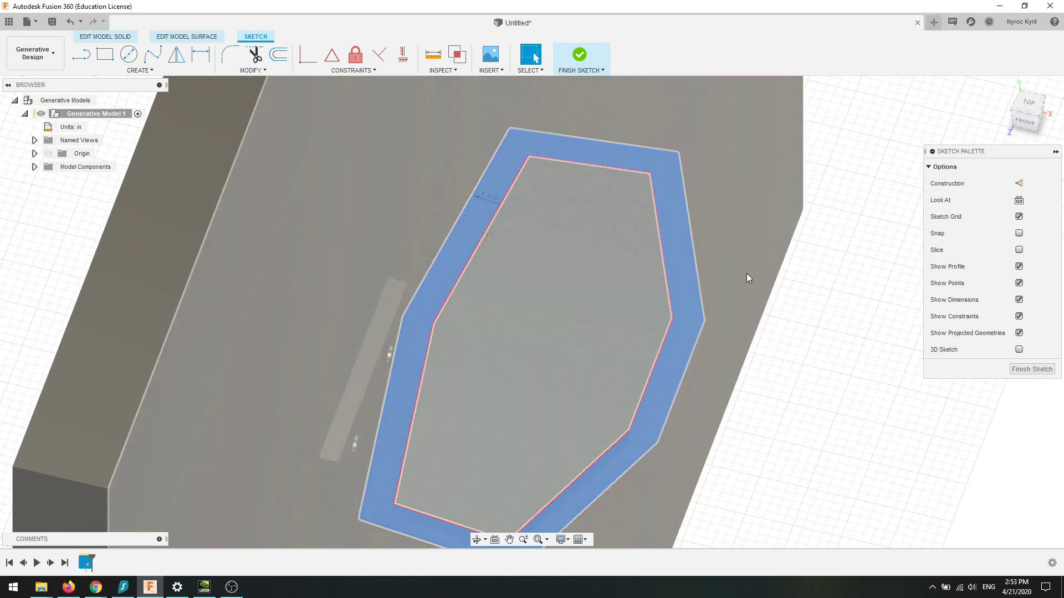
key(e)
click(1025, 93)
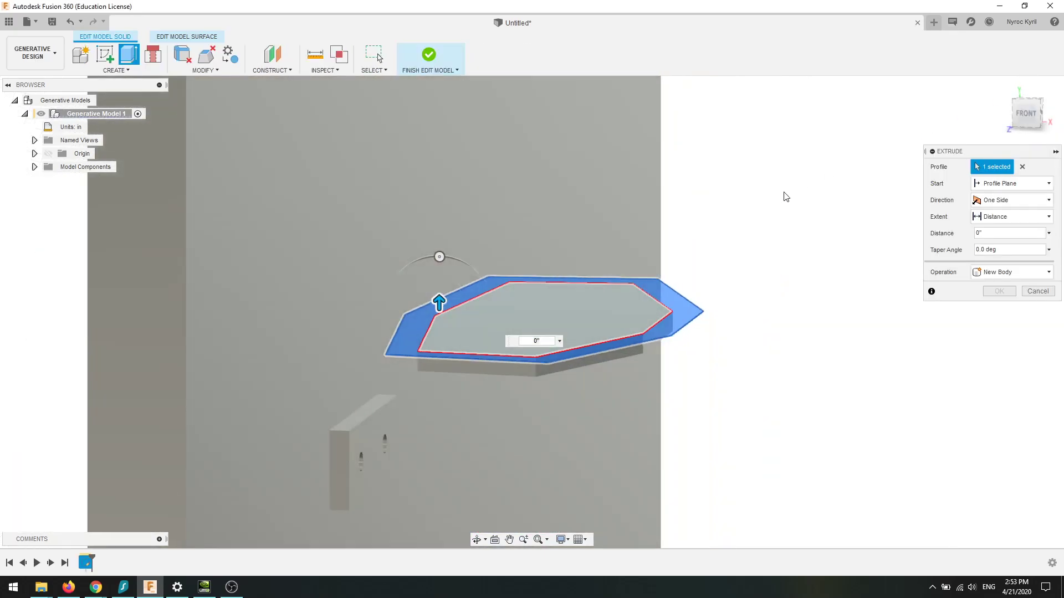
drag(439, 304, 439, 366)
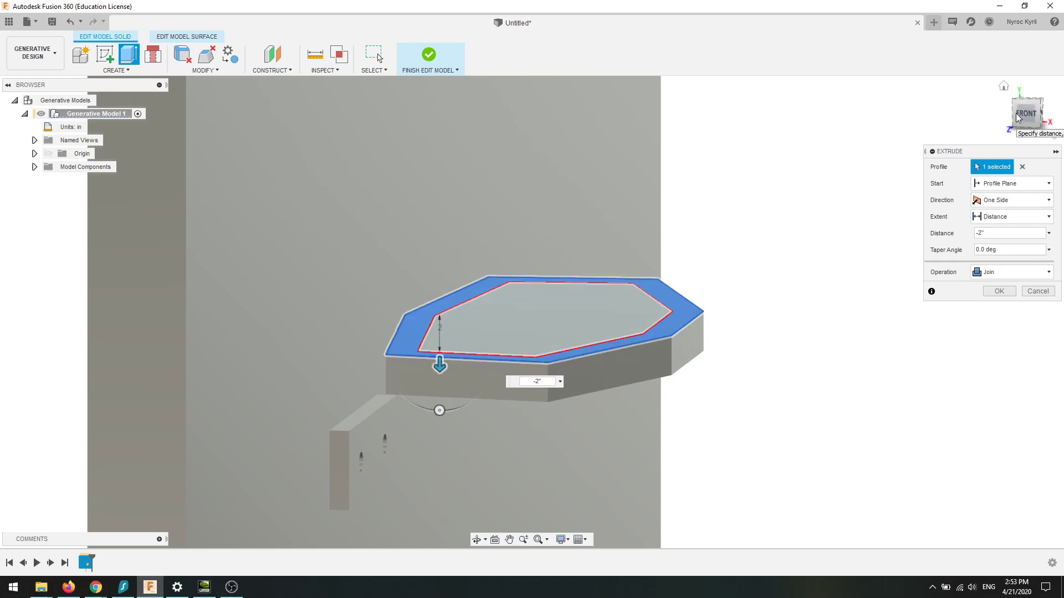
click(1024, 131)
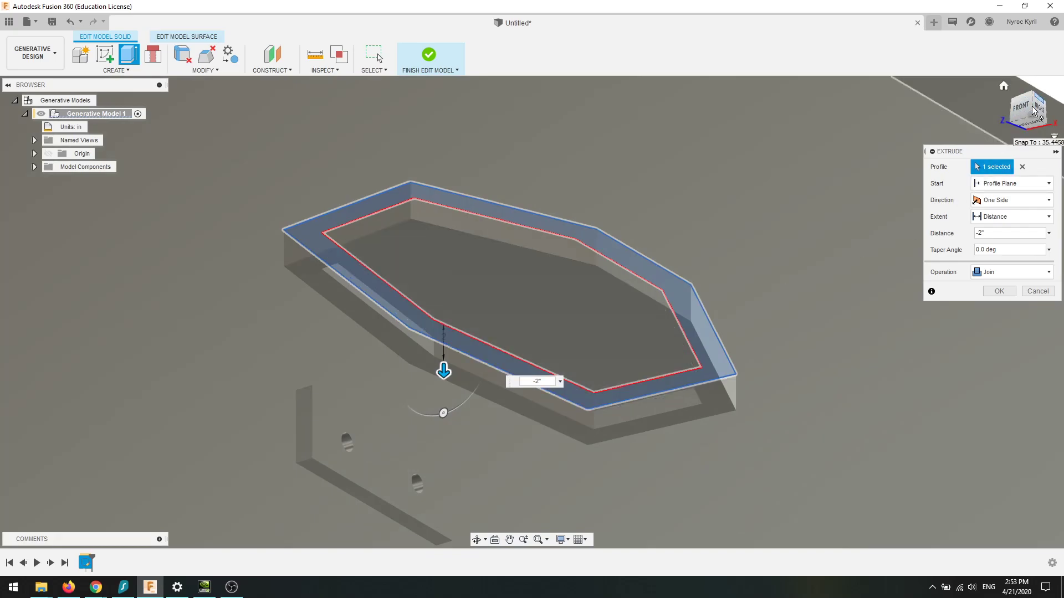
drag(1032, 111, 1037, 128)
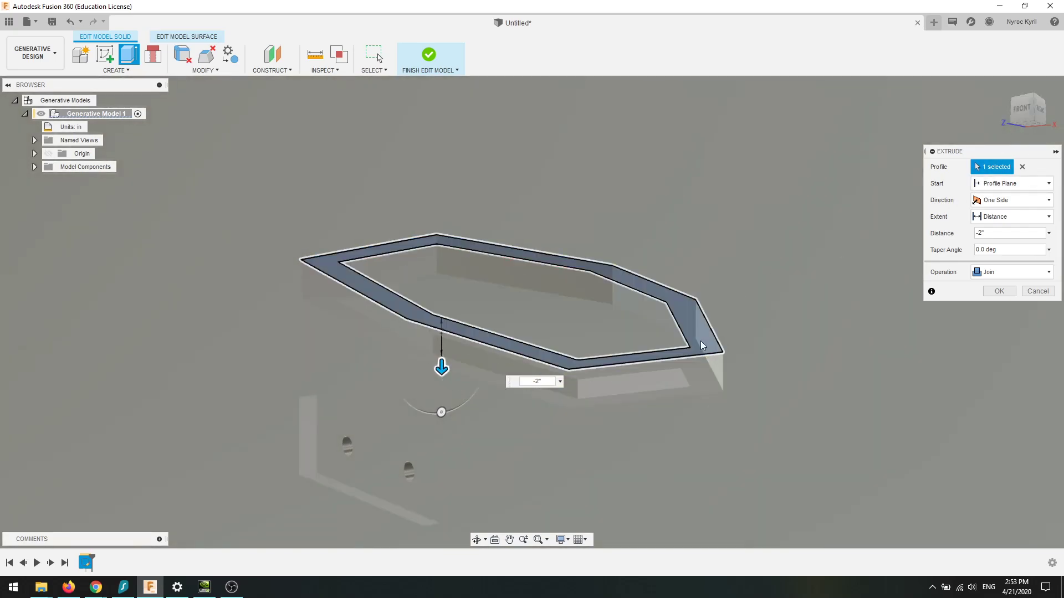
mouse_move(1029, 123)
mouse_down()
mouse_move(1037, 133)
mouse_move(1042, 114)
mouse_up()
click(1009, 274)
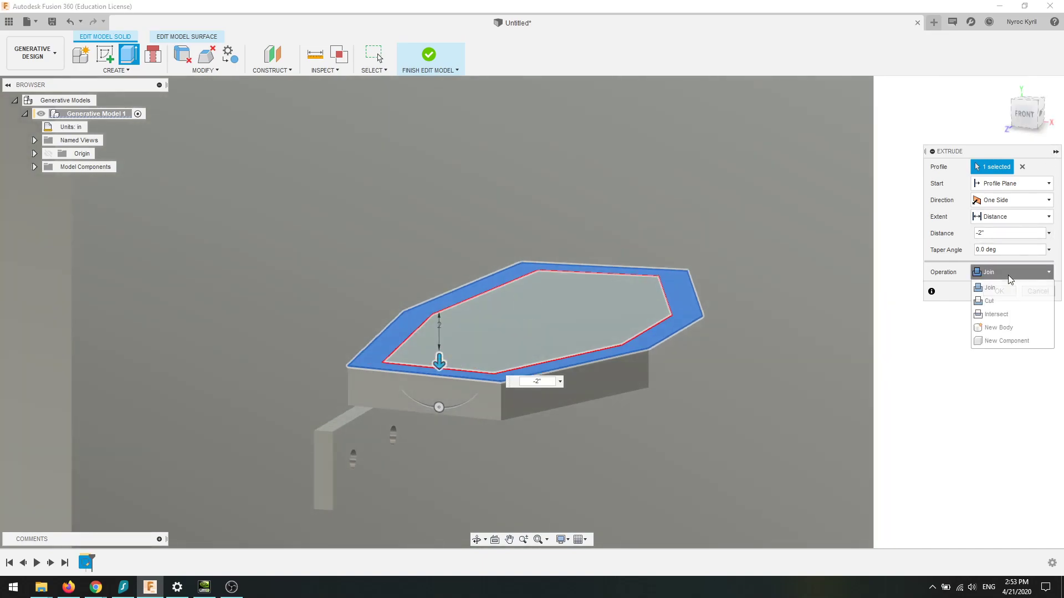
click(1007, 328)
click(998, 291)
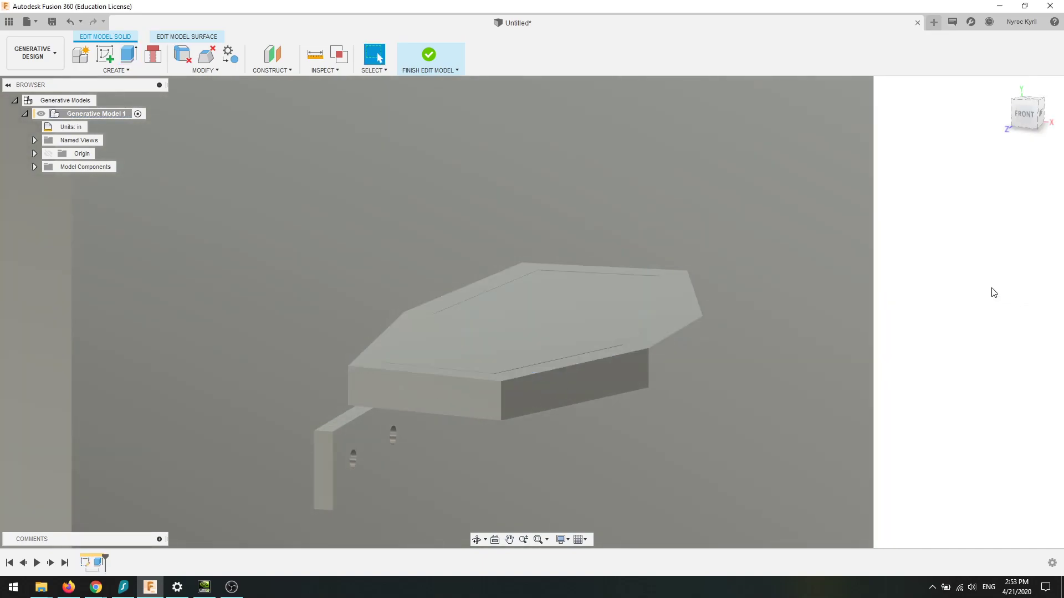
Extrude the top faces of the shelf and its surrounding ring together 21 in upward as a new body.
drag(1028, 123, 1001, 154)
click(498, 390)
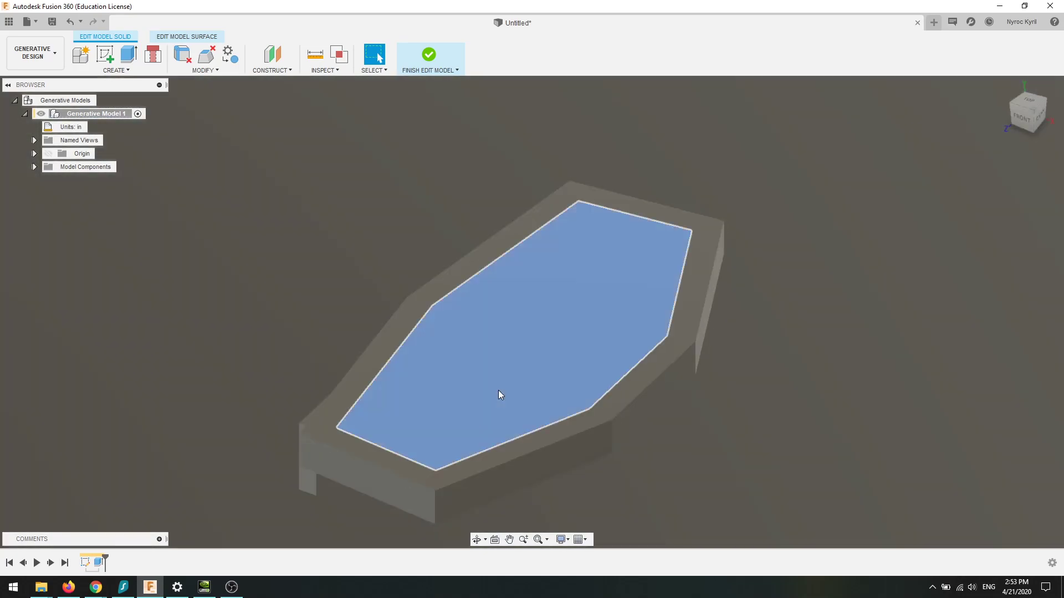
shift+click(360, 441)
key(e)
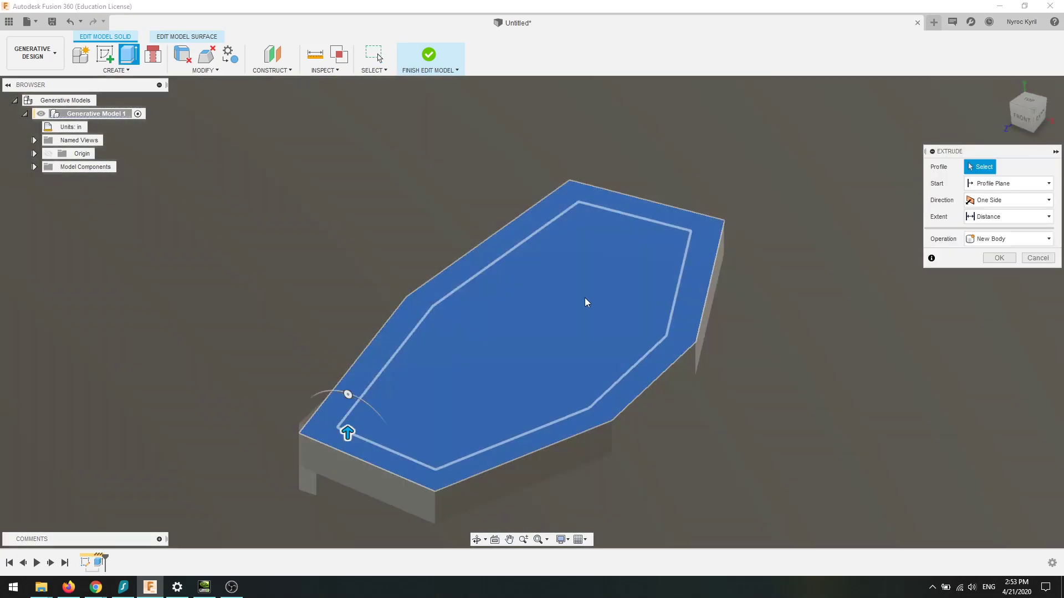
drag(346, 434, 398, 143)
scroll(613, 275, down, 3)
drag(1036, 115, 1032, 79)
middle_drag(717, 143, 675, 305)
scroll(665, 310, down, 3)
scroll(546, 294, down, 2)
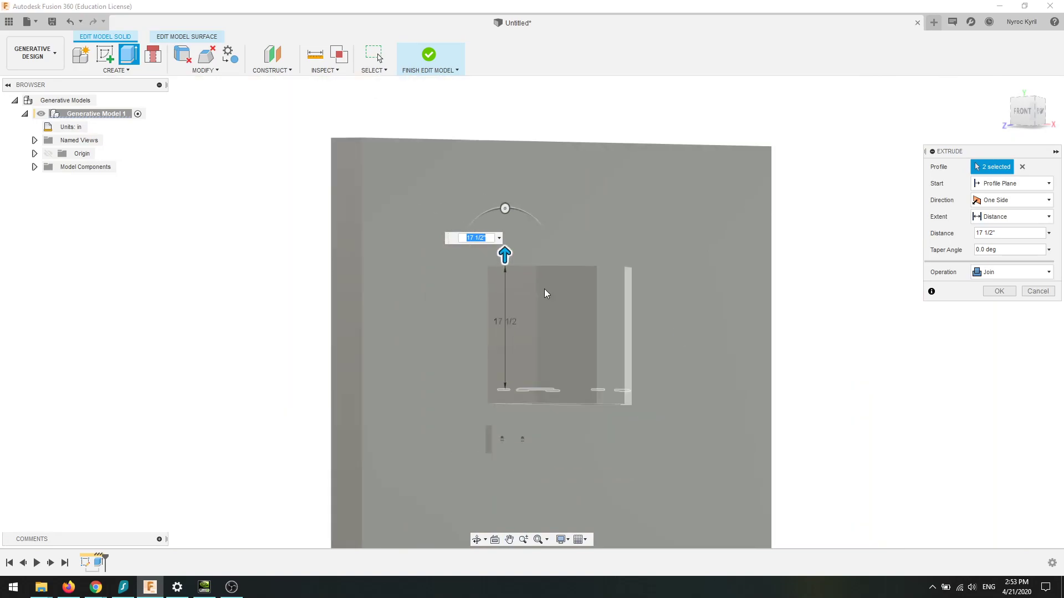
mouse_move(500, 252)
mouse_down()
mouse_move(502, 171)
mouse_move(495, 233)
mouse_up()
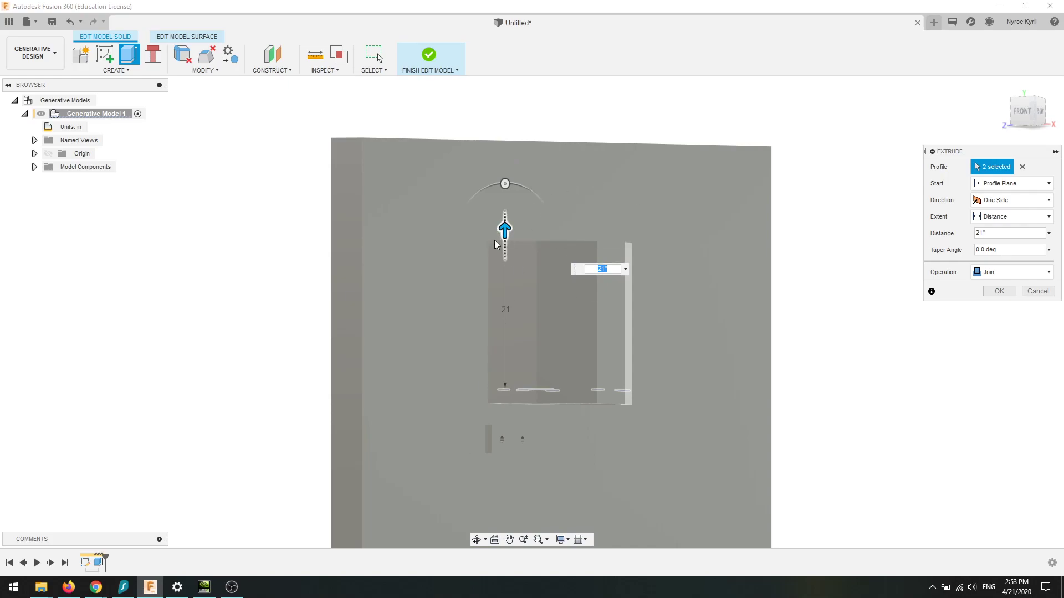
click(1000, 272)
click(1004, 329)
click(999, 291)
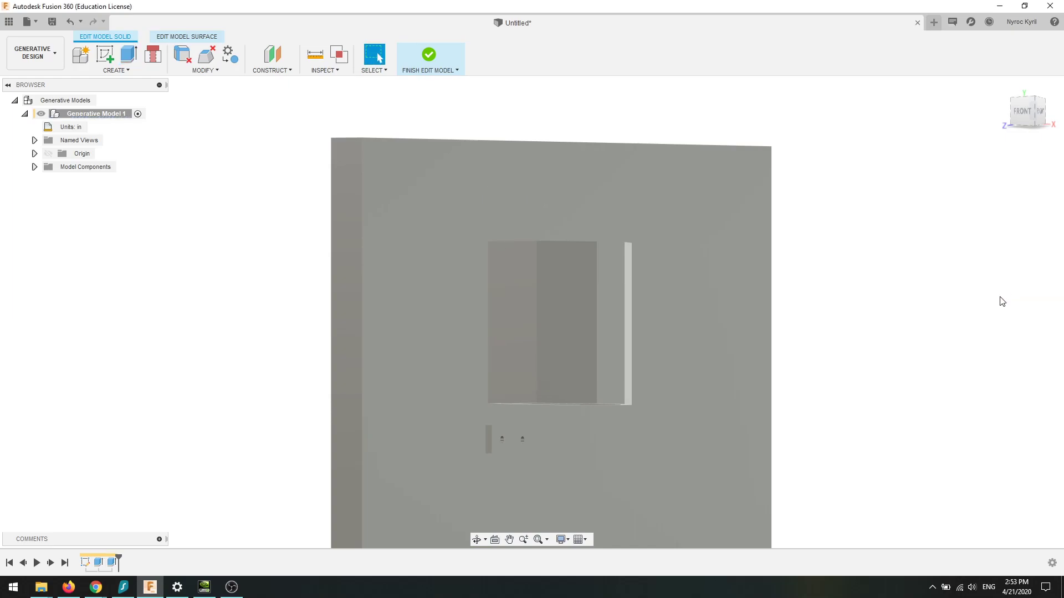
Set the visual style to Shaded with Visible Edges Only and inspect the new bodies above the two-hole plate.
mouse_move(1023, 113)
mouse_down()
mouse_move(1006, 125)
mouse_move(995, 110)
mouse_up()
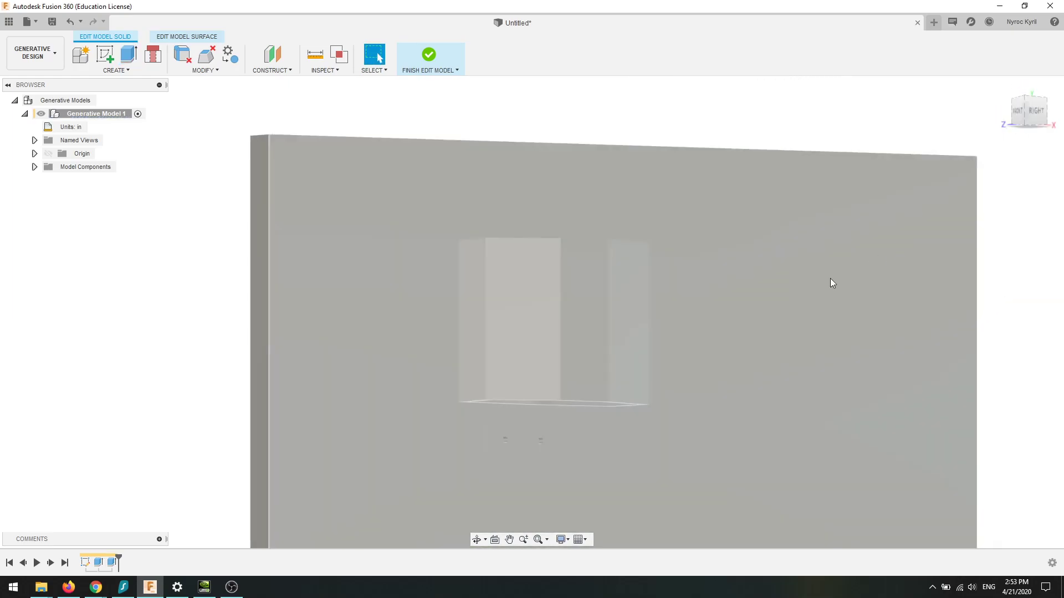
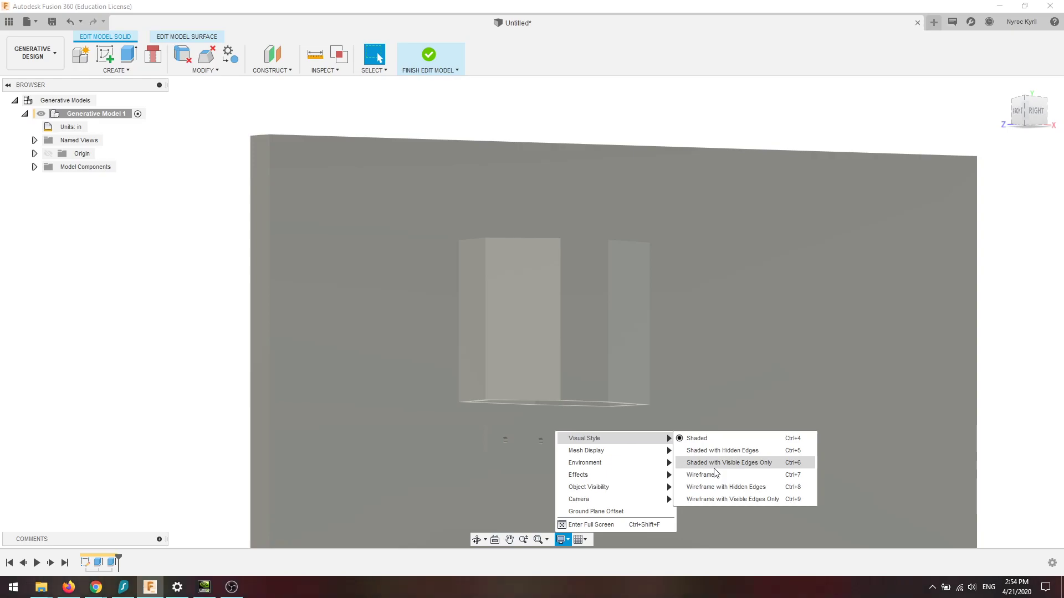
click(720, 463)
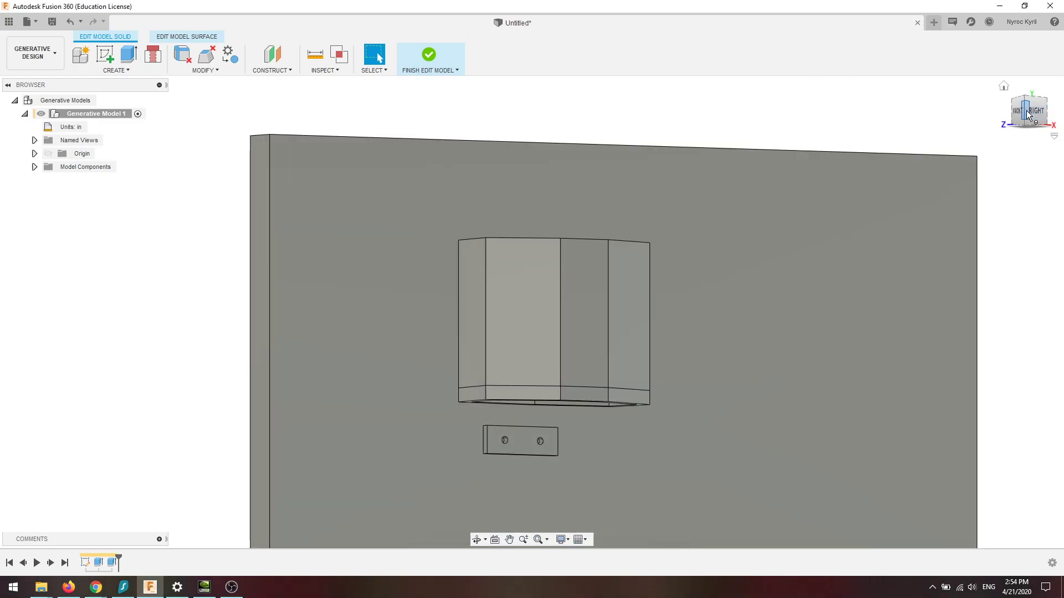
drag(1027, 115, 1036, 133)
middle_drag(901, 200, 963, 95)
scroll(766, 296, up, 3)
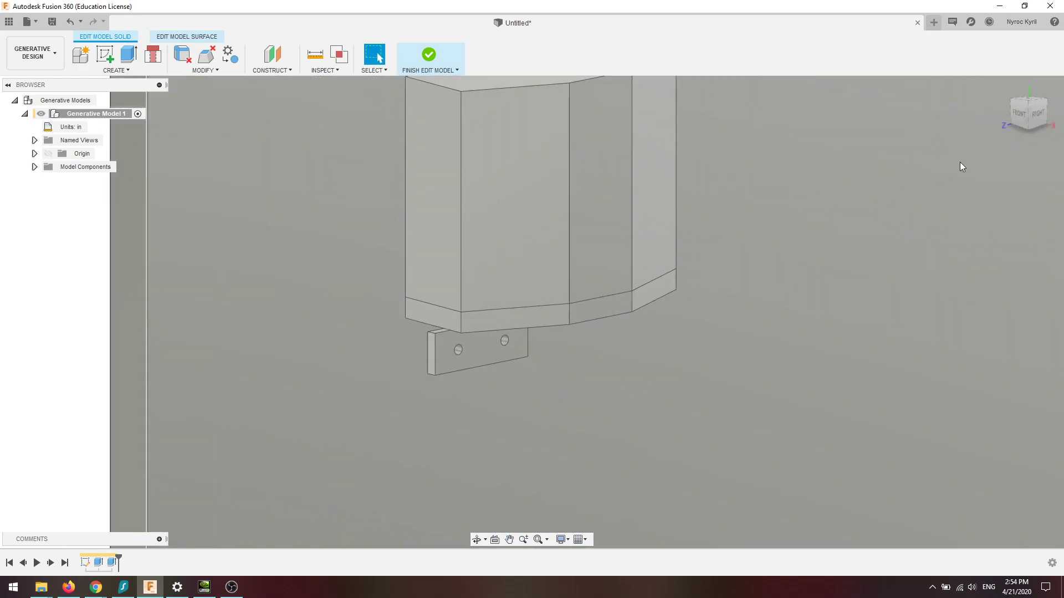
middle_drag(834, 161, 805, 240)
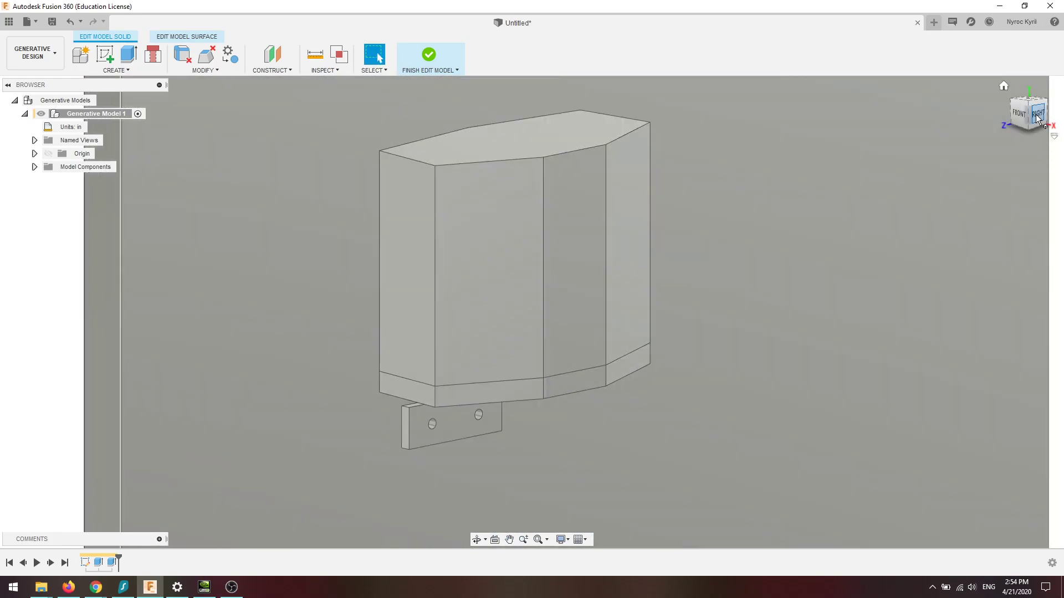
click(1036, 119)
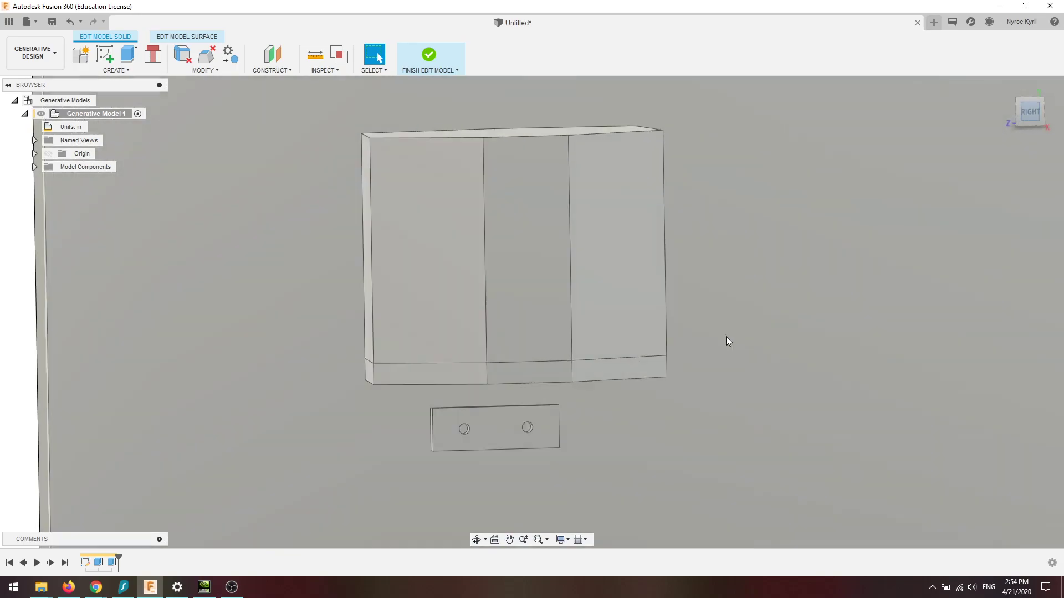
scroll(474, 385, up, 4)
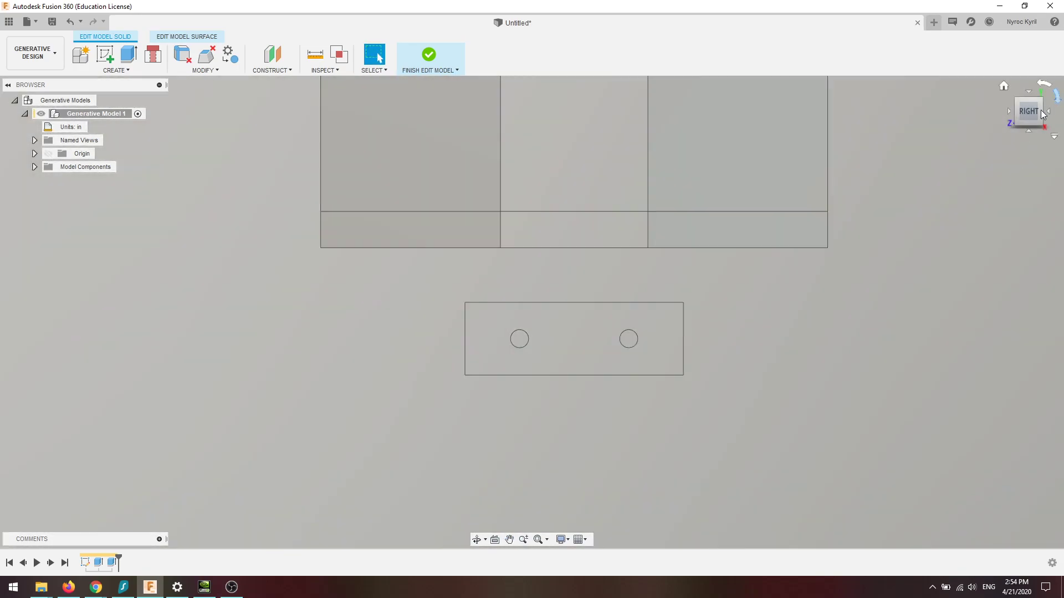
Define a connector obstacle shaft through the plate's hole nearer the front, from outer to wall-side edge, with bolt head and tool clearance enabled.
shift+middle_drag(532, 311, 442, 317)
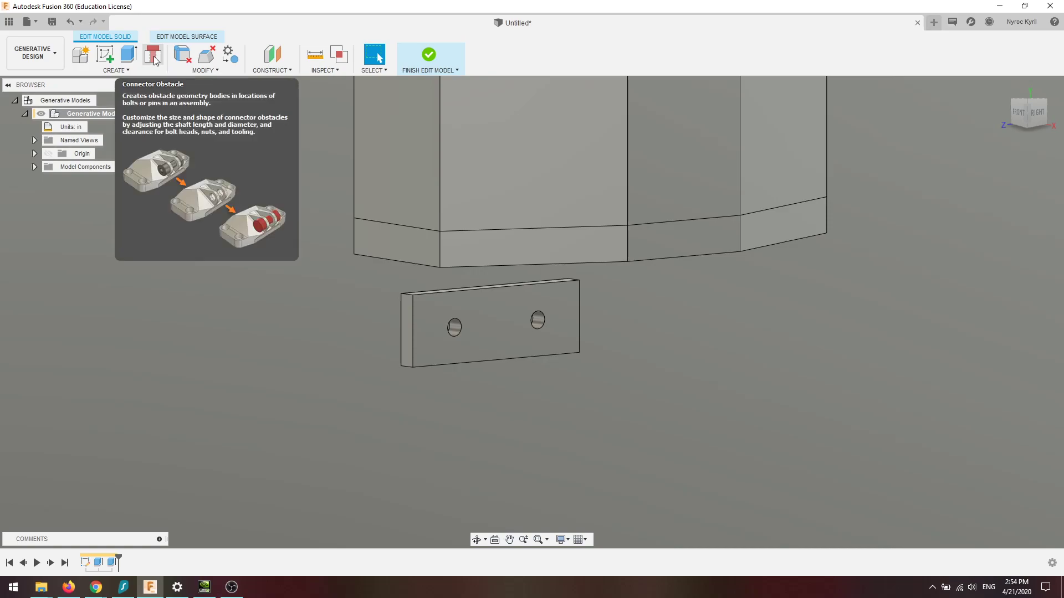
click(155, 60)
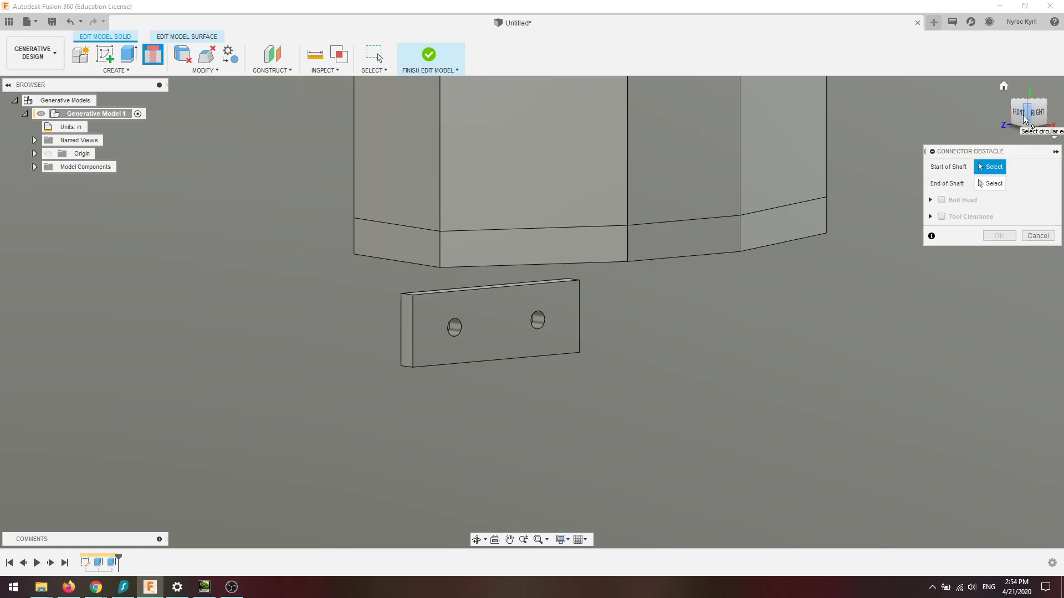
drag(1028, 112, 1020, 112)
click(486, 335)
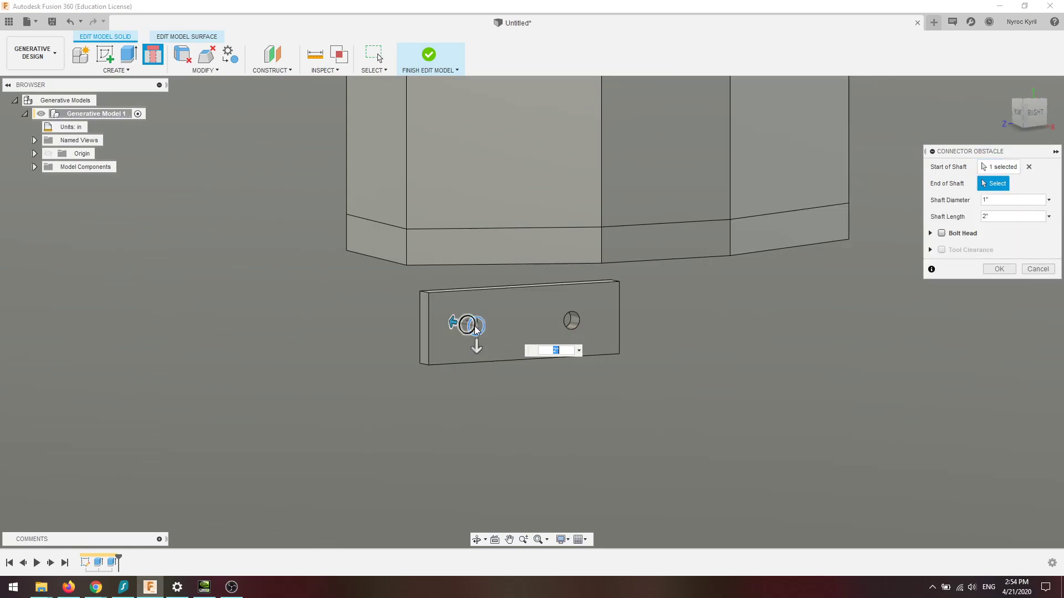
click(475, 329)
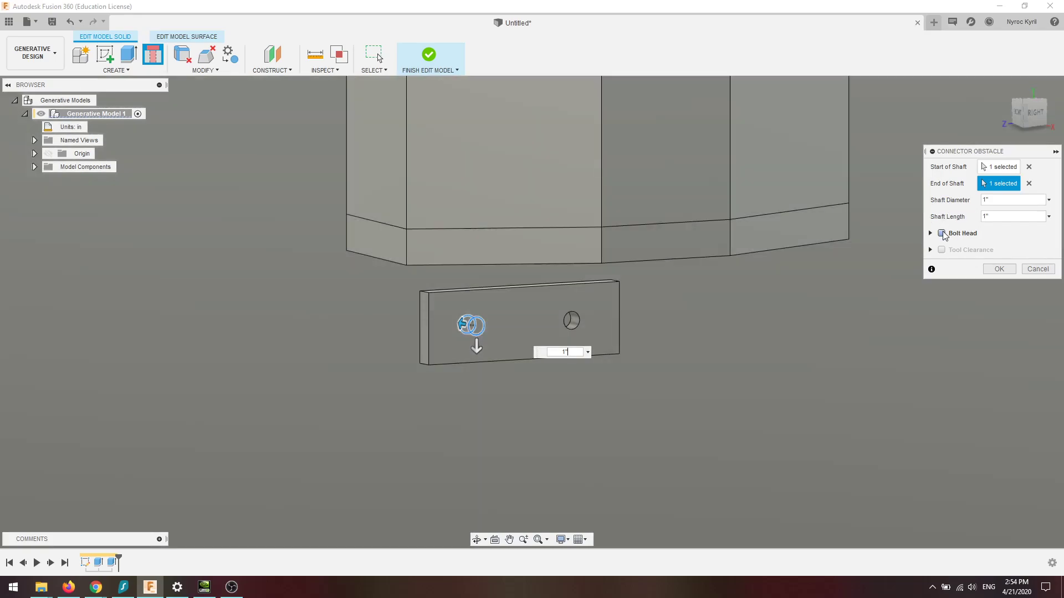
click(942, 234)
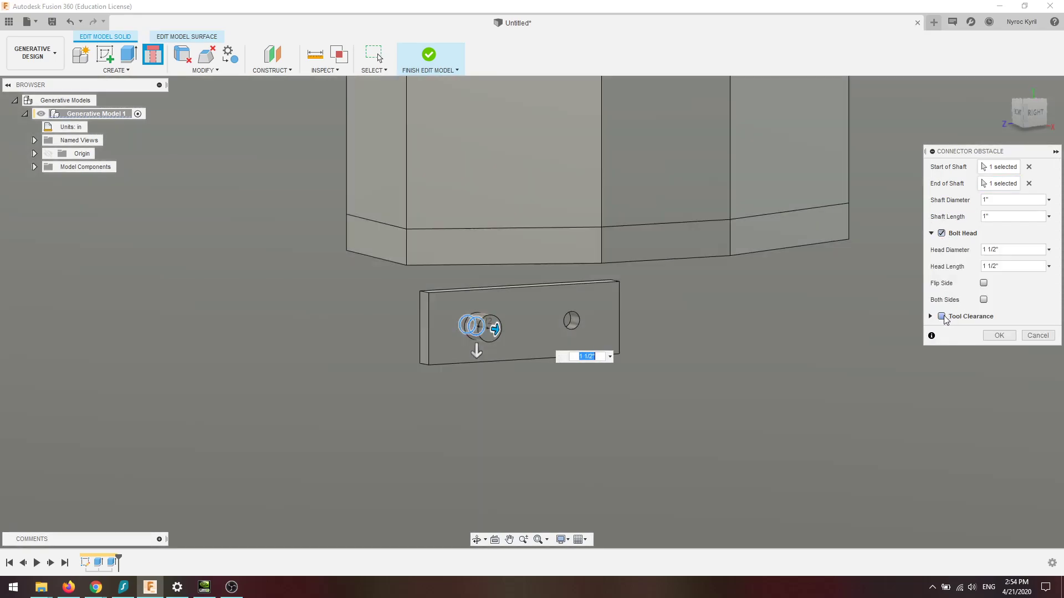
click(941, 316)
Lengthen the connector obstacle's tool clearance to 18 in, past the shelf's outer edge, and create the obstacle.
scroll(544, 336, up, 5)
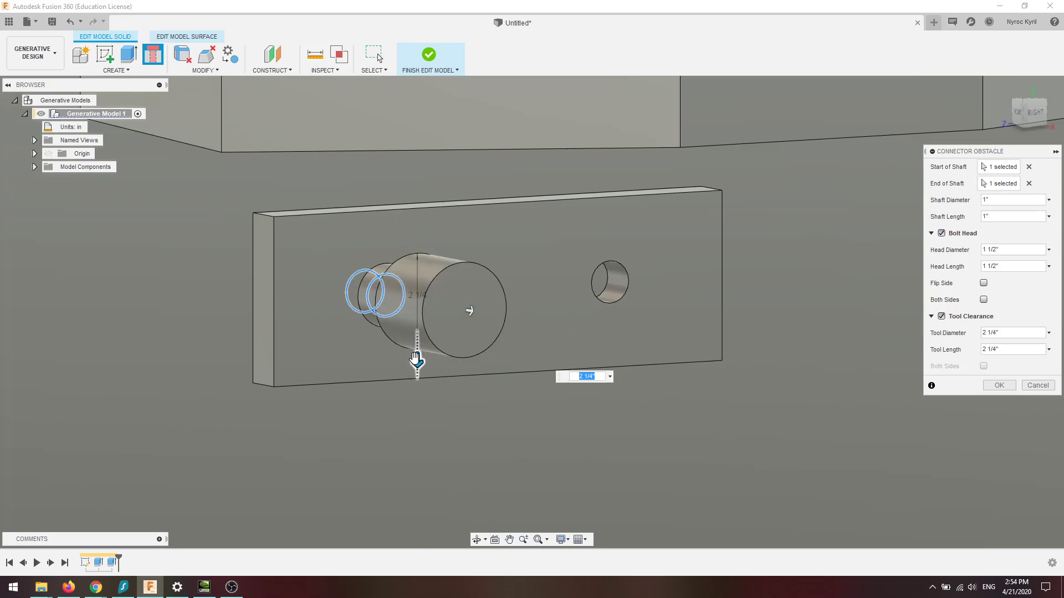
drag(471, 309, 765, 389)
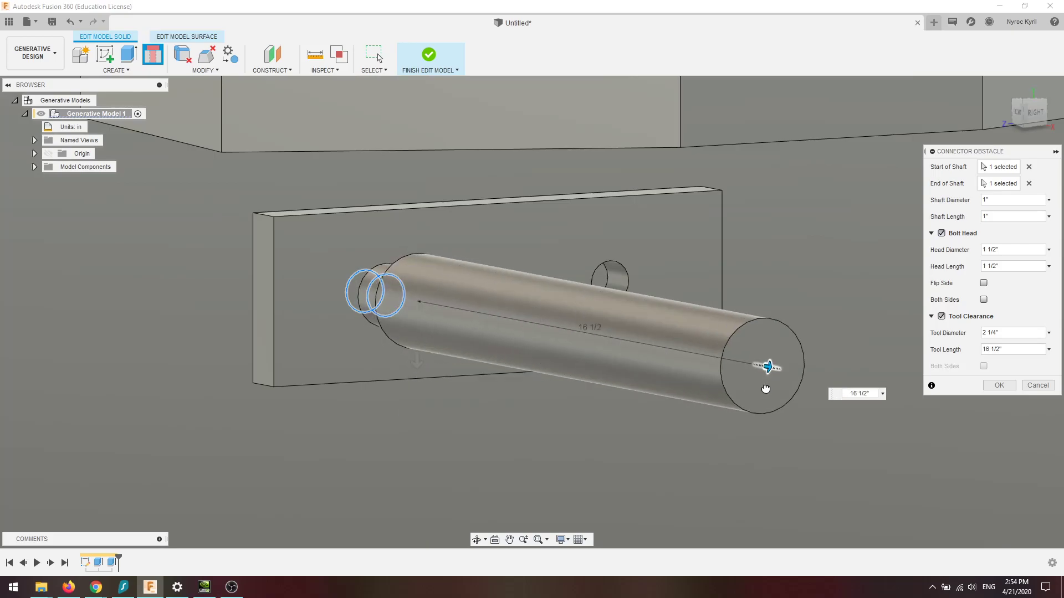
scroll(632, 188, down, 5)
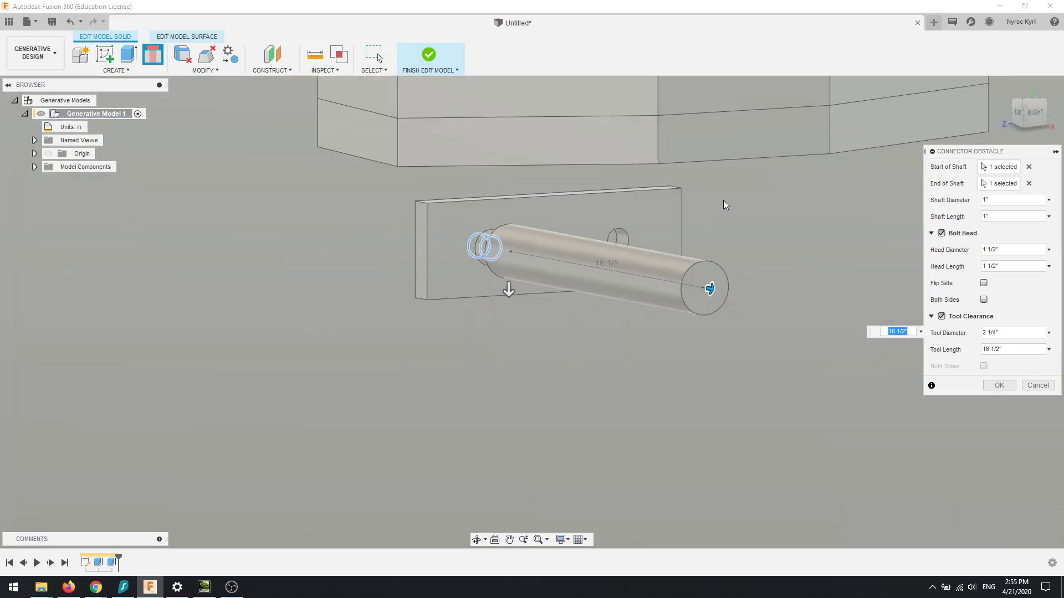
click(1017, 113)
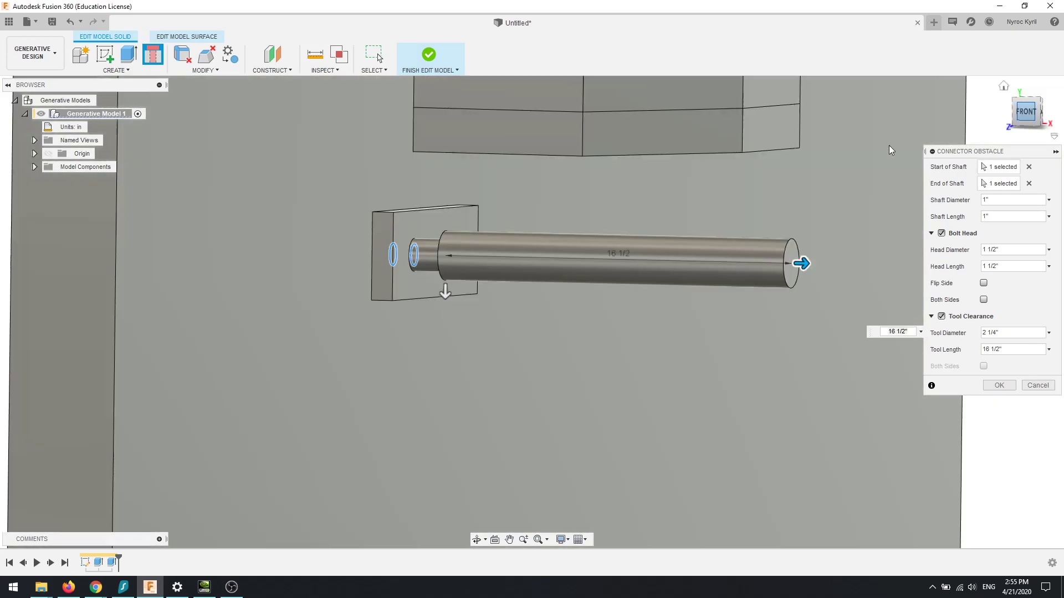
middle_drag(700, 231, 570, 306)
middle_drag(561, 125, 545, 244)
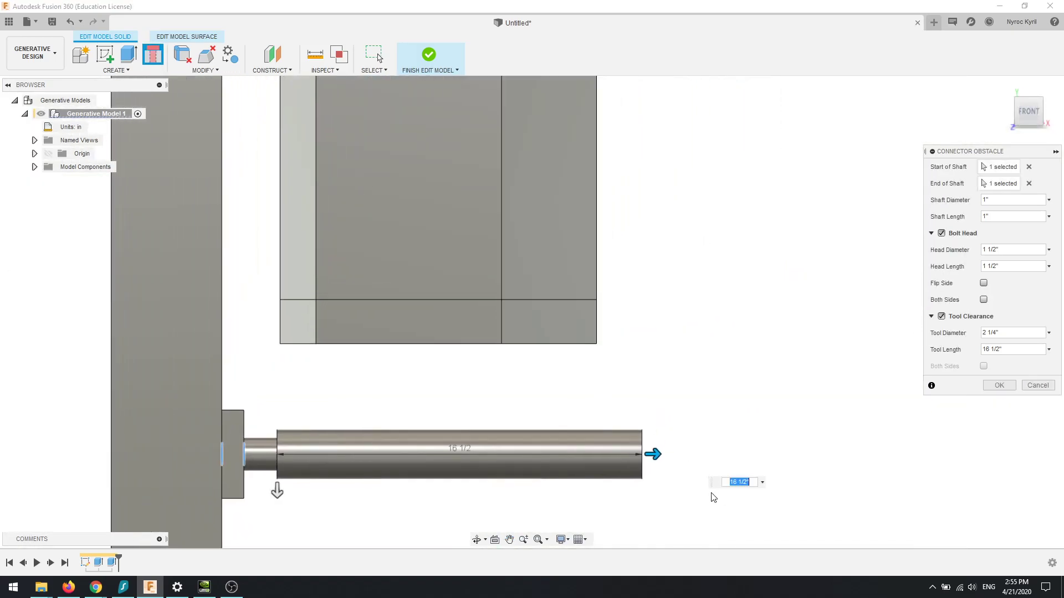
drag(655, 453, 686, 453)
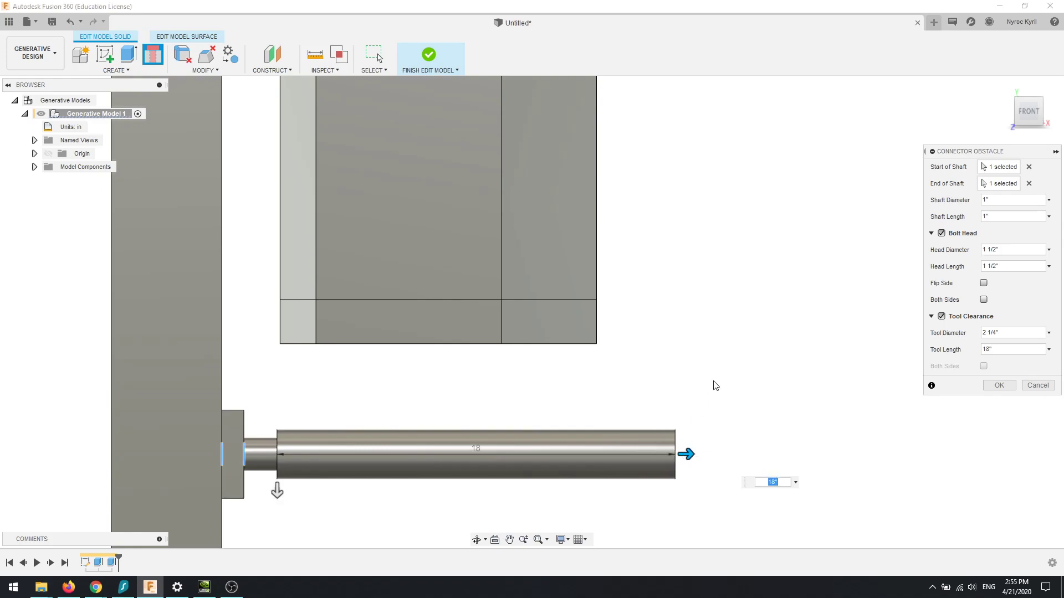
middle_drag(686, 360, 760, 323)
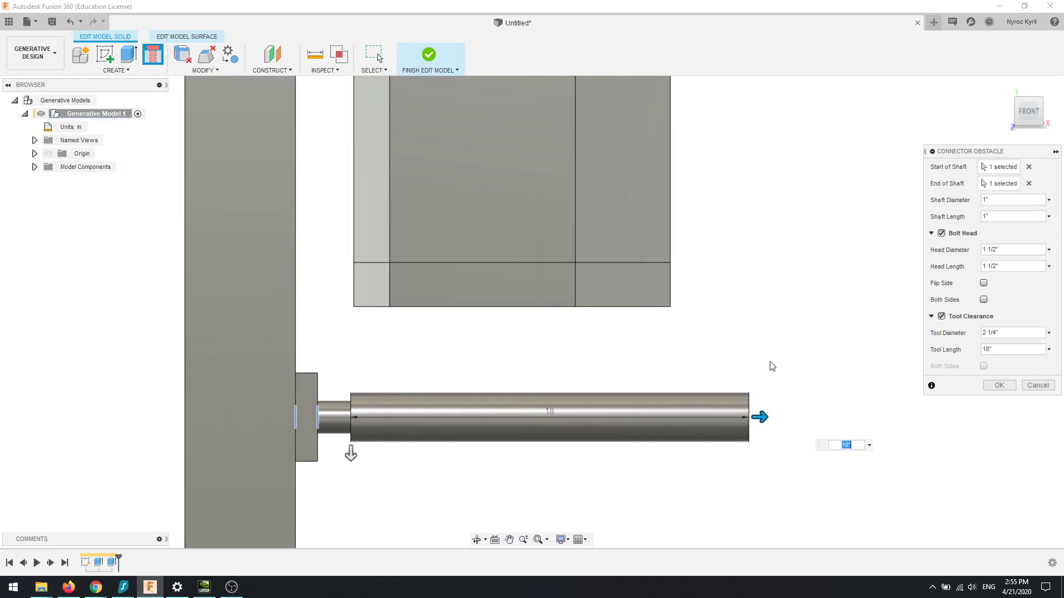
middle_drag(771, 366, 801, 335)
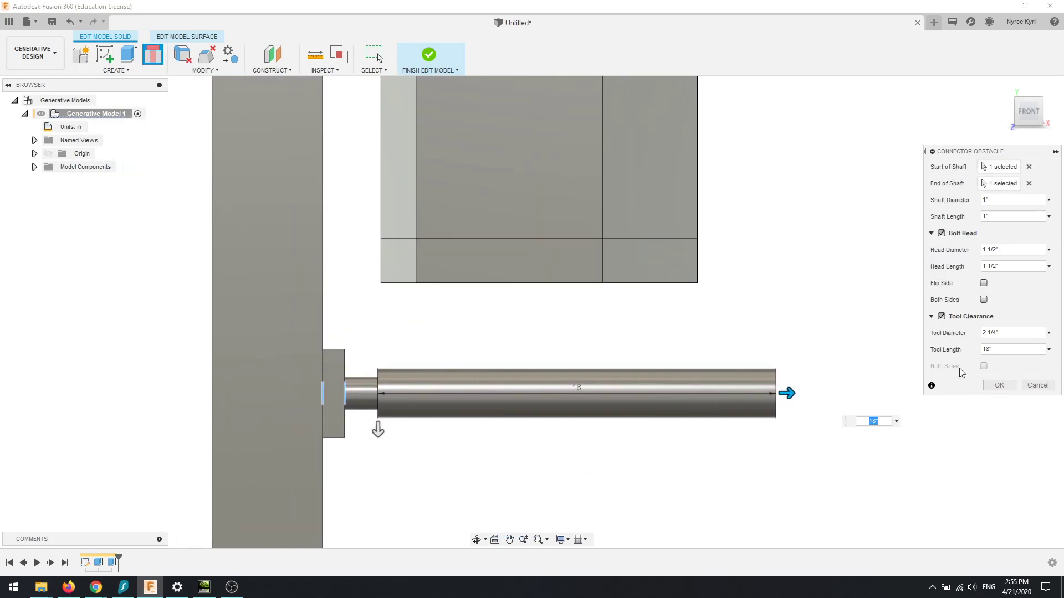
click(999, 386)
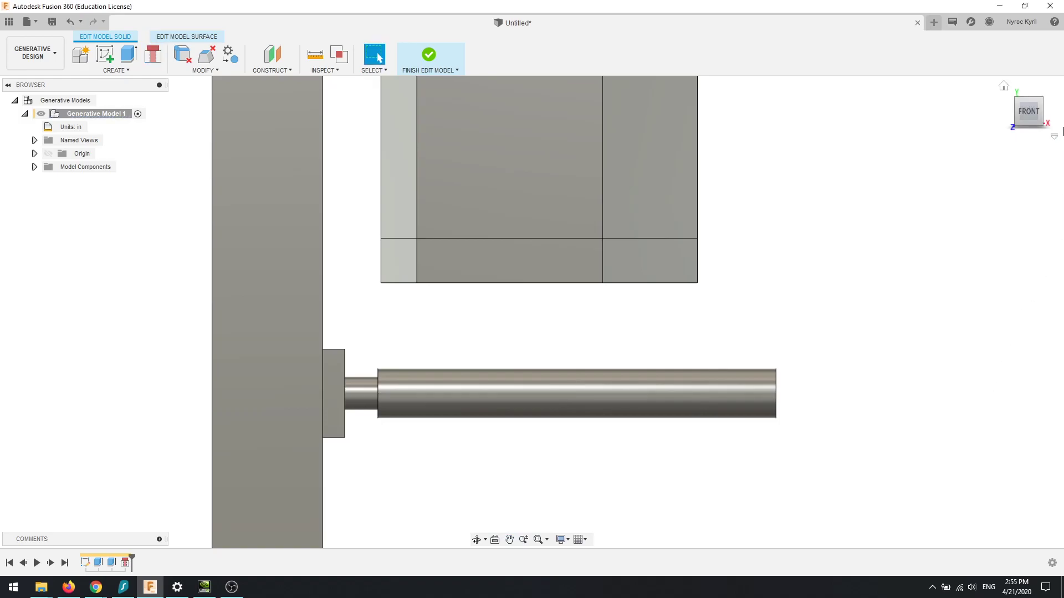
Define a connector obstacle shaft through the plate's remaining open hole, from outer to wall-side edge, with bolt head and tool clearance enabled.
mouse_move(532, 310)
shift+middle_down()
mouse_move(565, 310)
mouse_move(460, 327)
shift+middle_up()
click(153, 56)
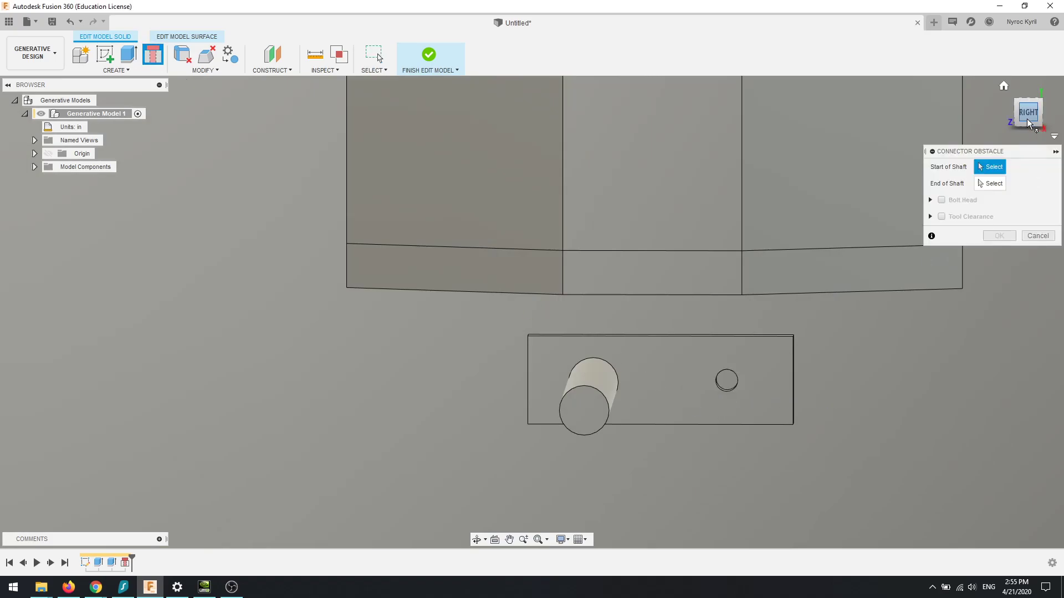
click(1035, 130)
click(790, 389)
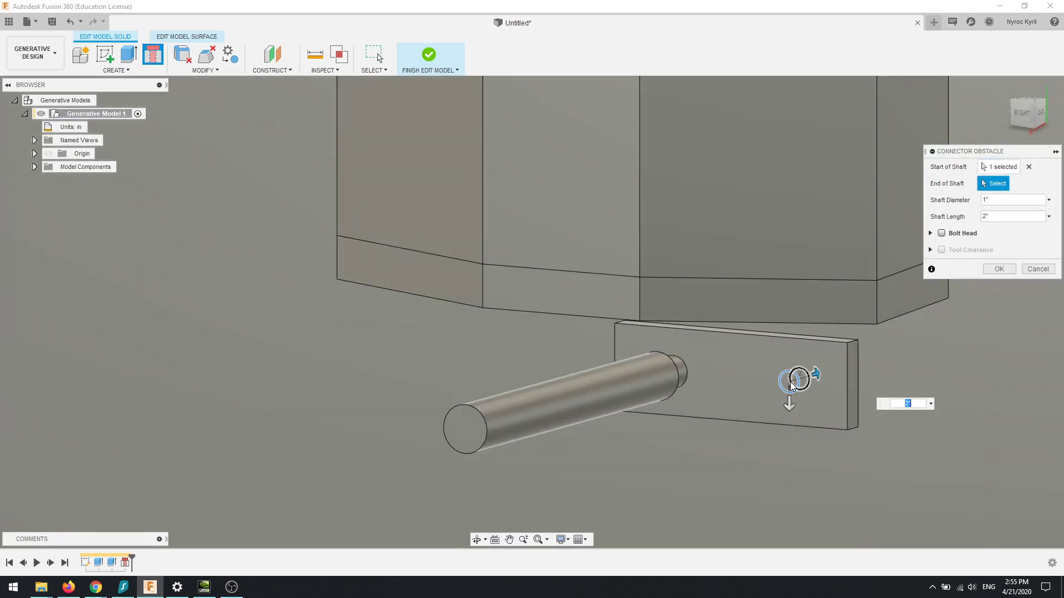
click(794, 386)
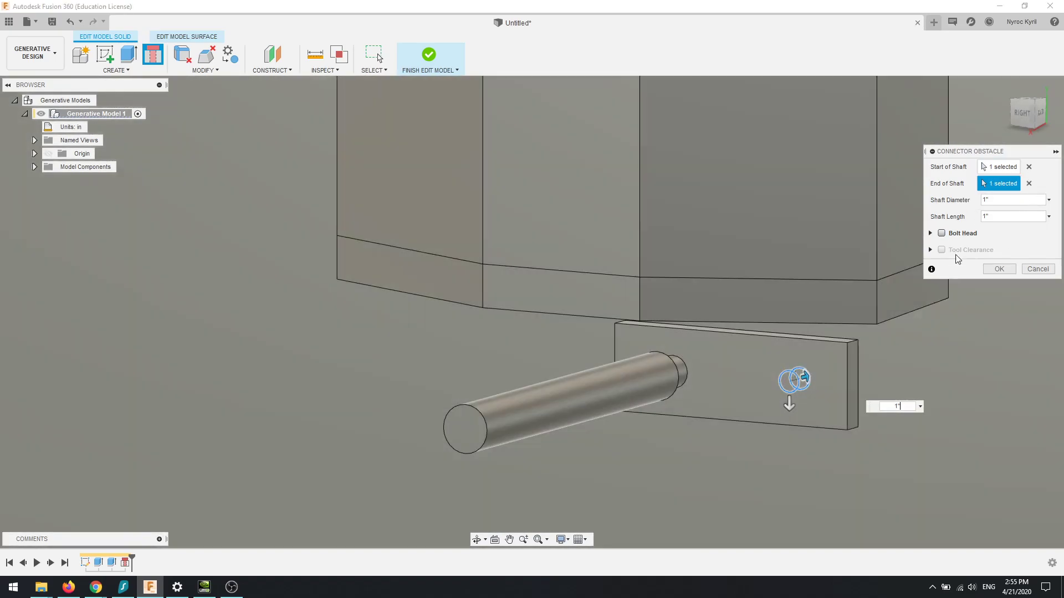
click(941, 234)
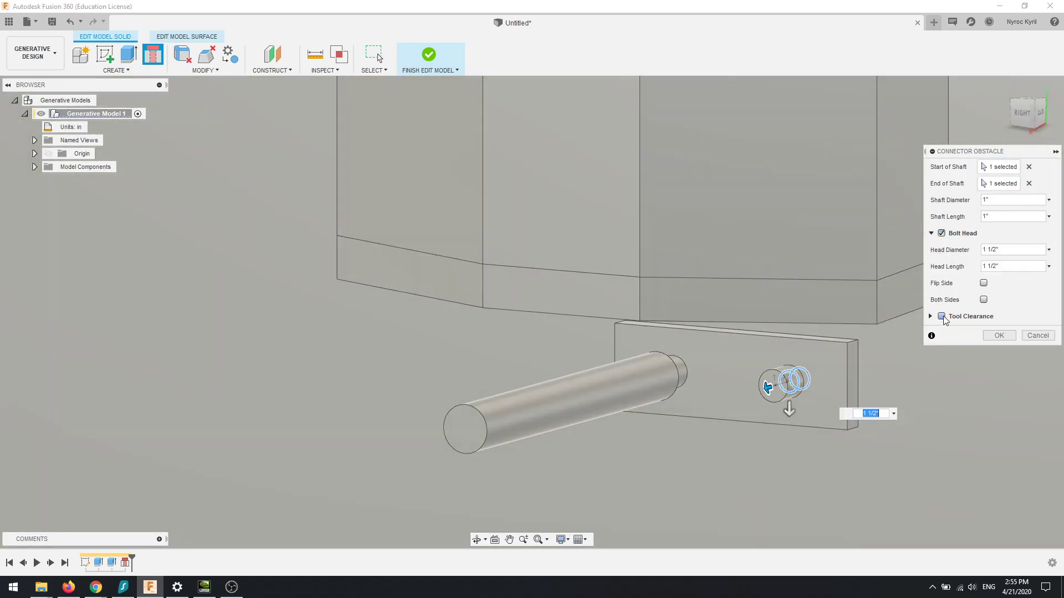
click(942, 316)
Set the second connector obstacle's tool clearance length to 18 in, matching the first connector, and create the obstacle.
middle_drag(807, 487, 803, 399)
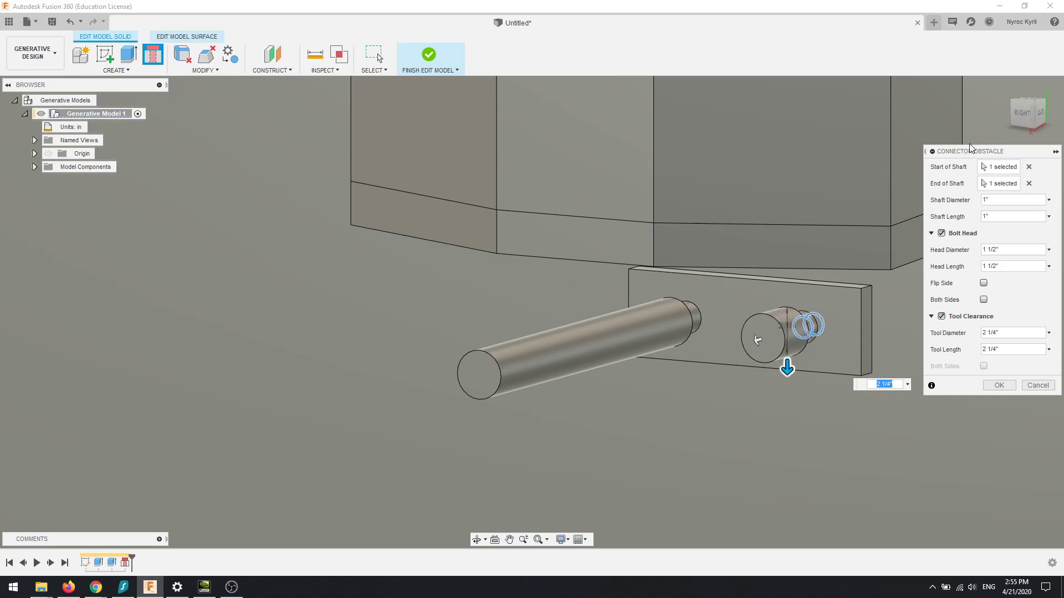
drag(1028, 113, 1011, 112)
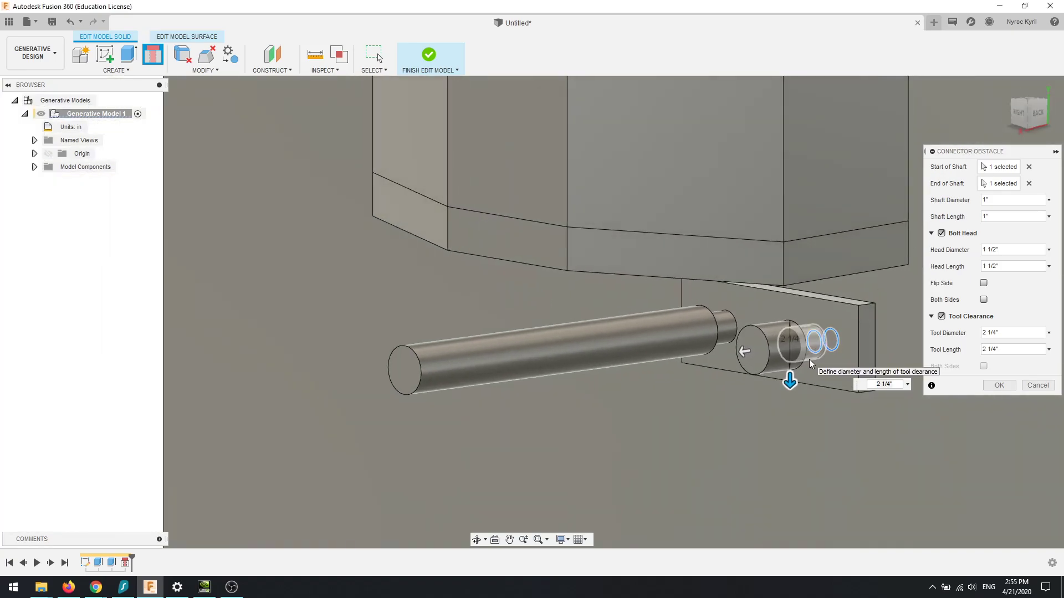
middle_drag(676, 427, 634, 408)
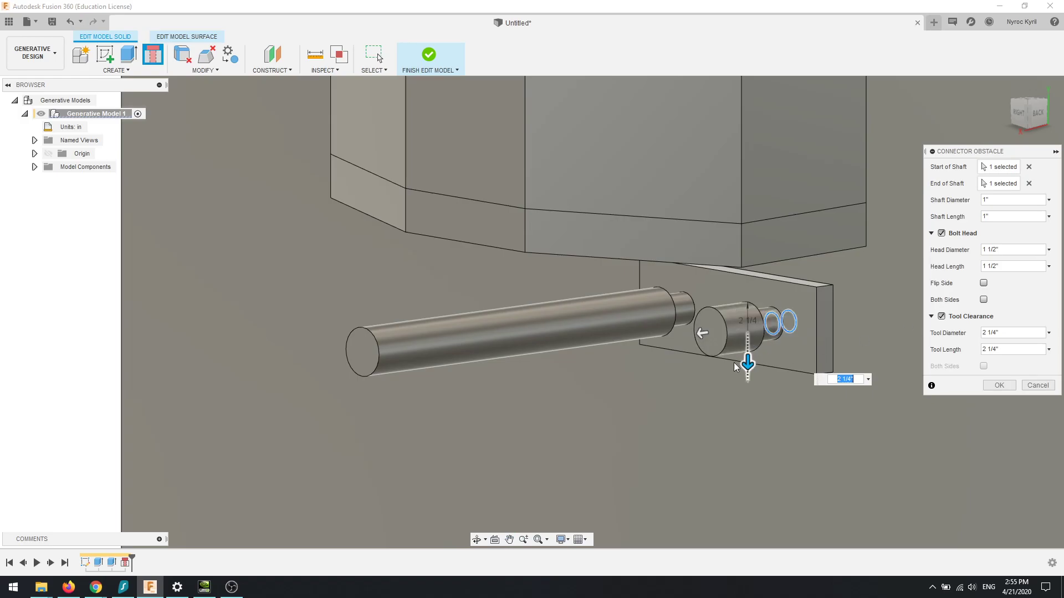
drag(736, 368, 403, 384)
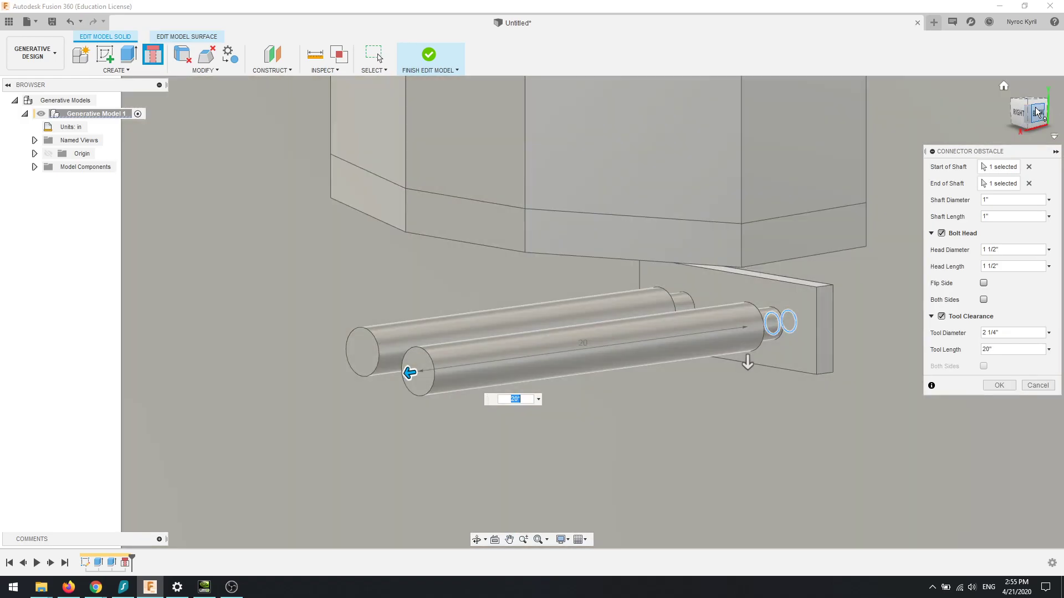
click(1037, 113)
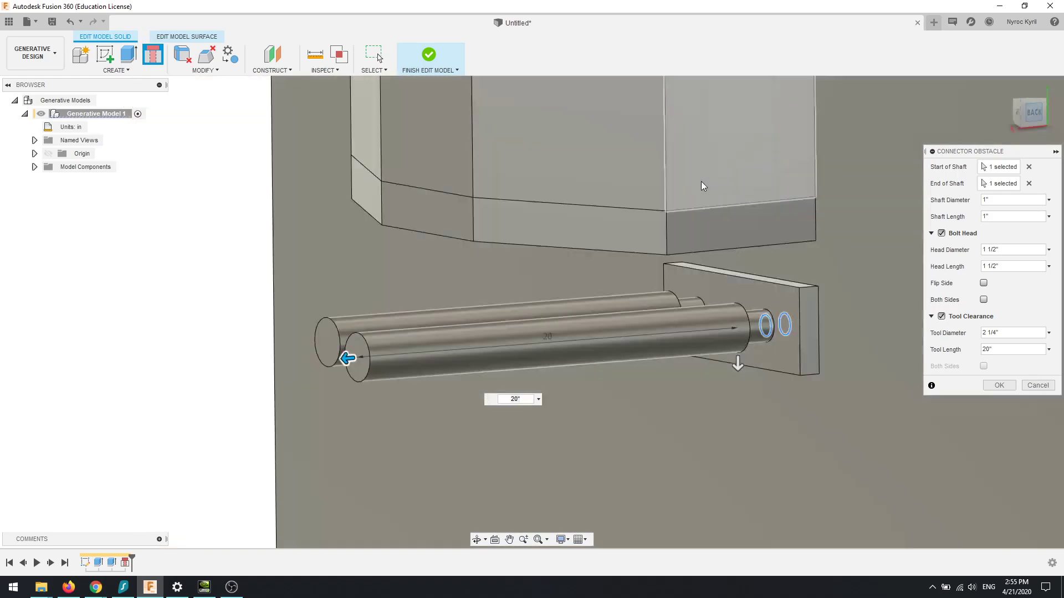
drag(216, 321, 258, 324)
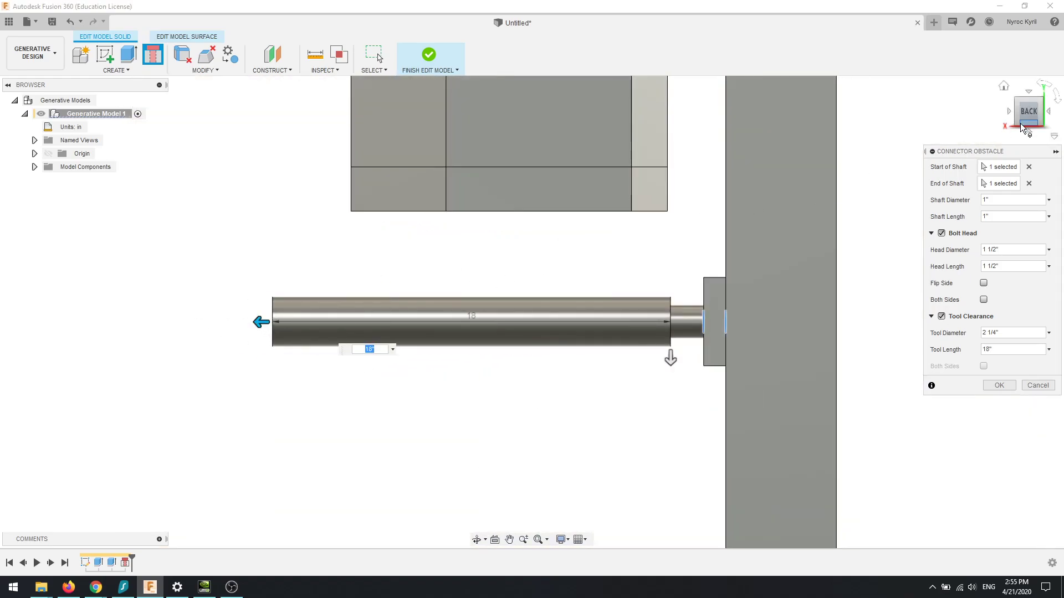
drag(1023, 121, 1048, 128)
mouse_move(397, 416)
shift+middle_down()
mouse_move(422, 435)
mouse_move(443, 380)
shift+middle_up()
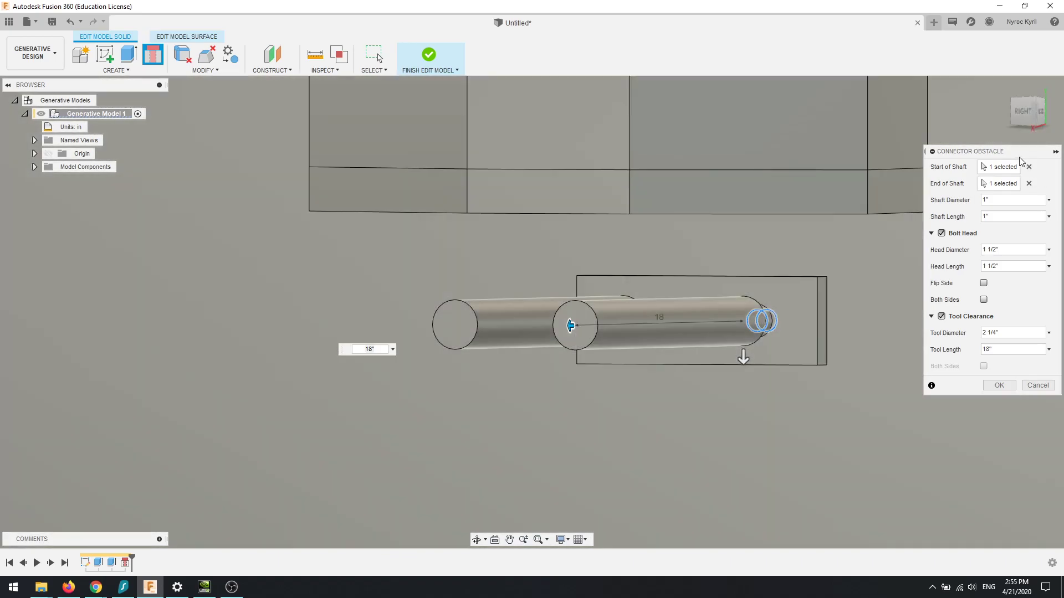
mouse_move(1021, 110)
mouse_down()
mouse_move(1029, 123)
mouse_move(1025, 106)
mouse_up()
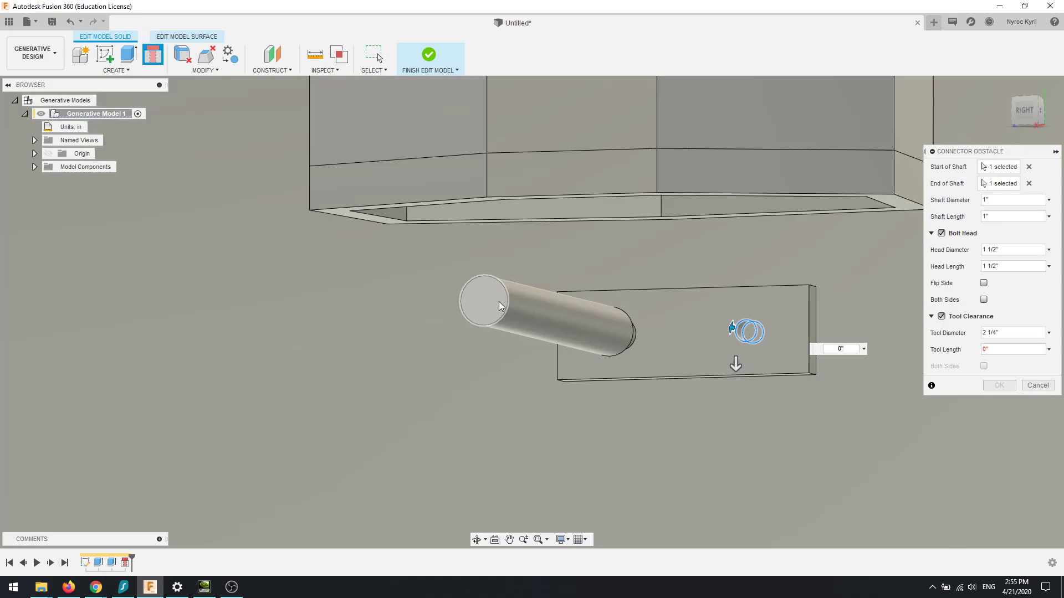
click(500, 304)
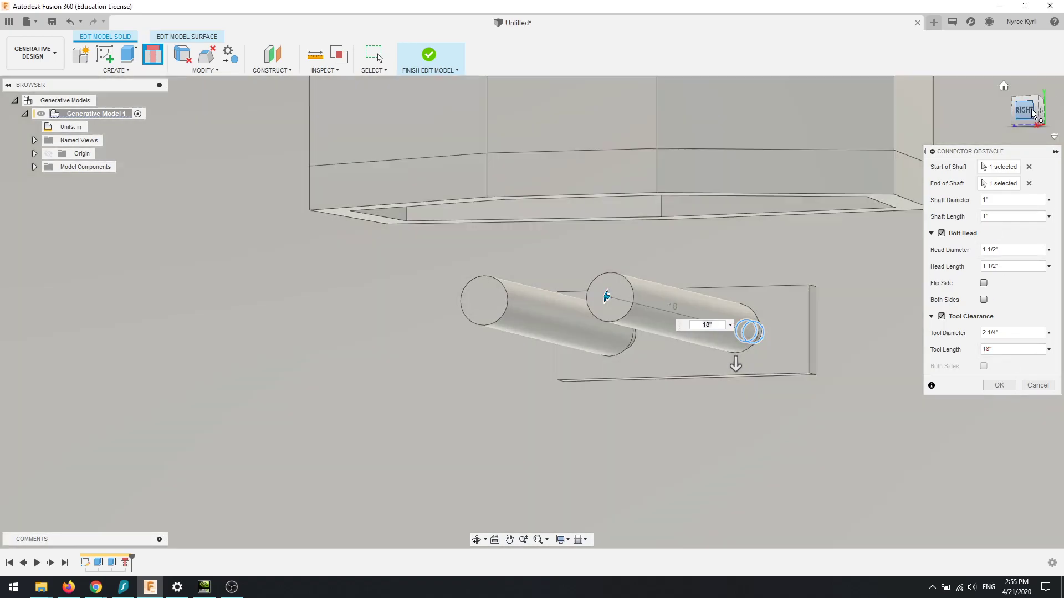
click(1031, 111)
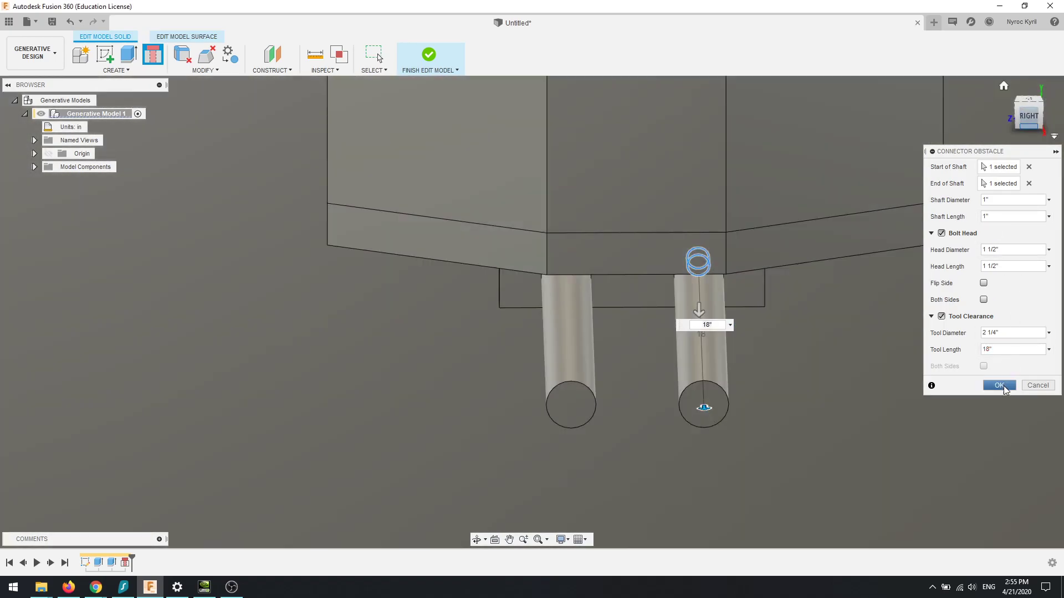
click(999, 385)
Finish editing the model and add the tall block above the shelf and the ring around the shelf to the obstacle geometry.
scroll(674, 148, down, 2)
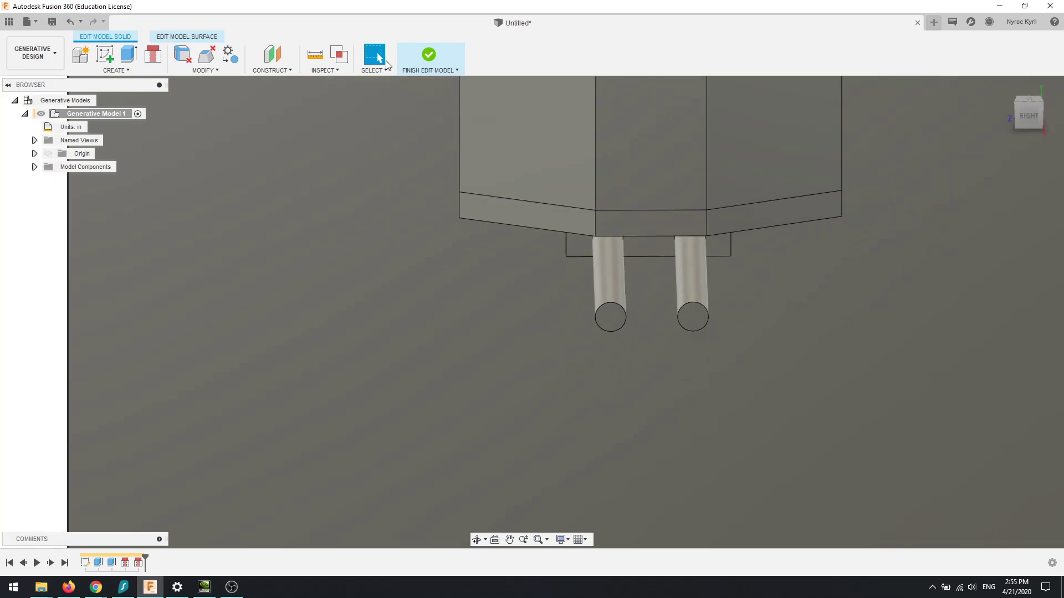
click(422, 58)
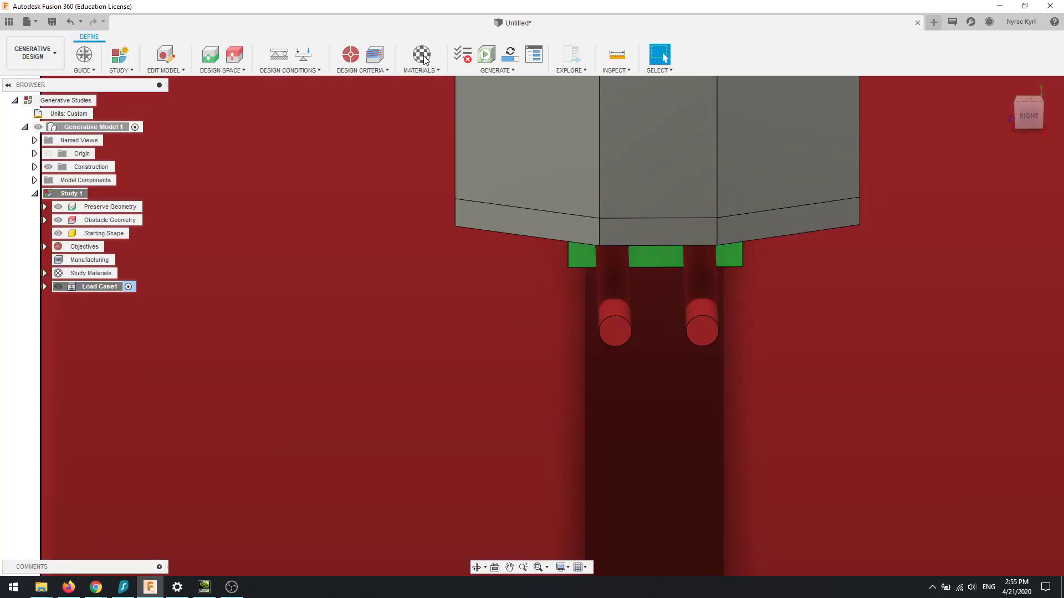
scroll(497, 143, down, 3)
drag(1025, 114, 1062, 114)
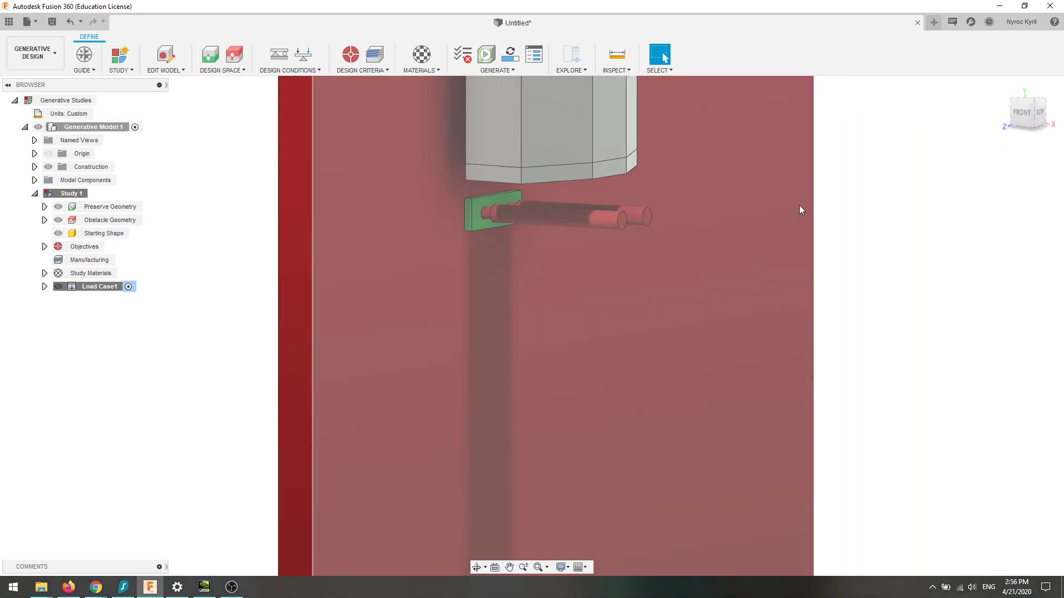
middle_drag(713, 237, 724, 344)
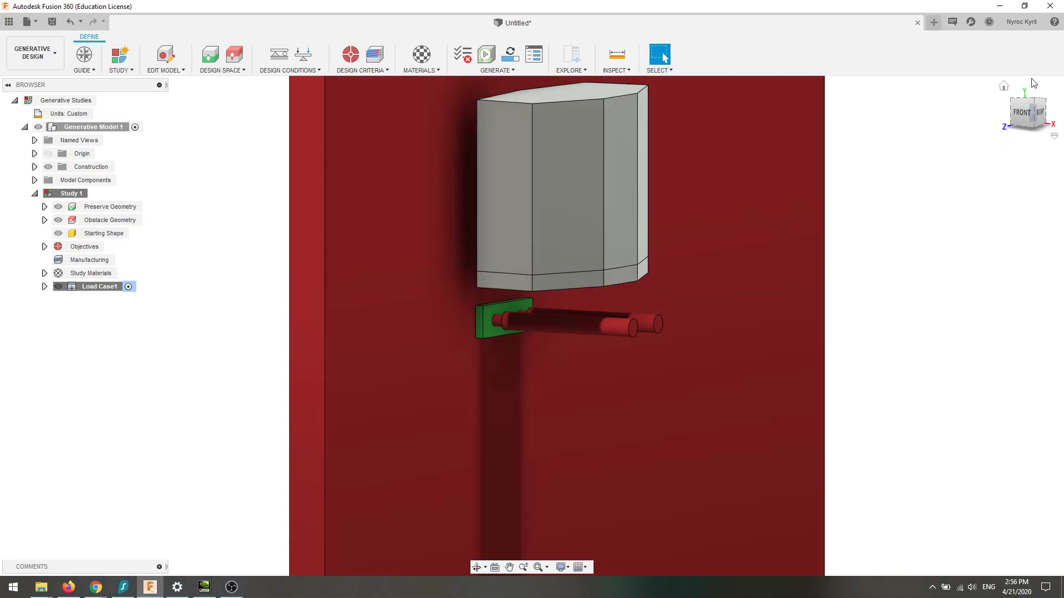
click(1034, 119)
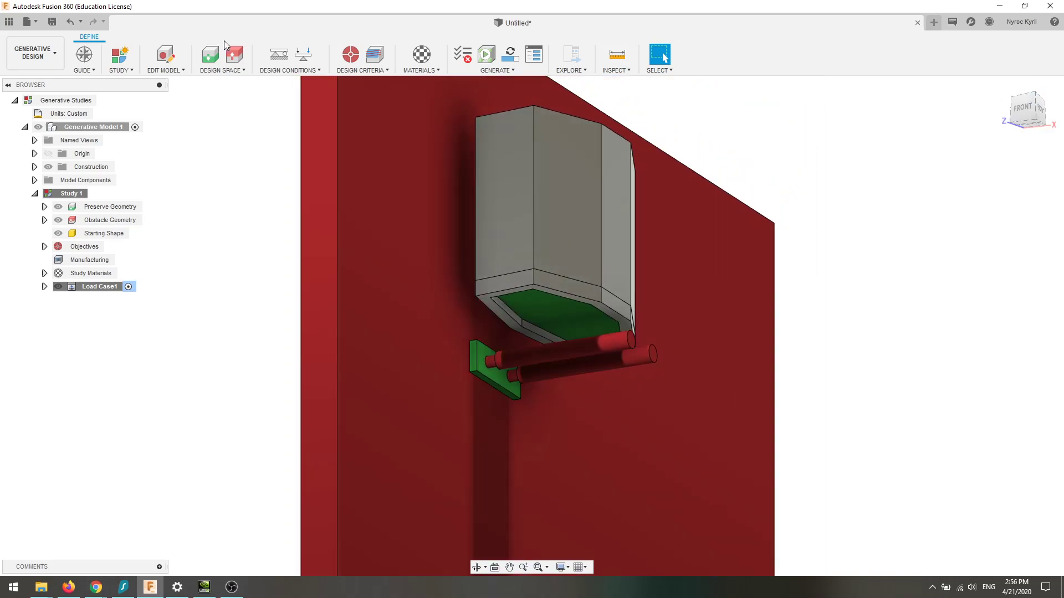
click(239, 54)
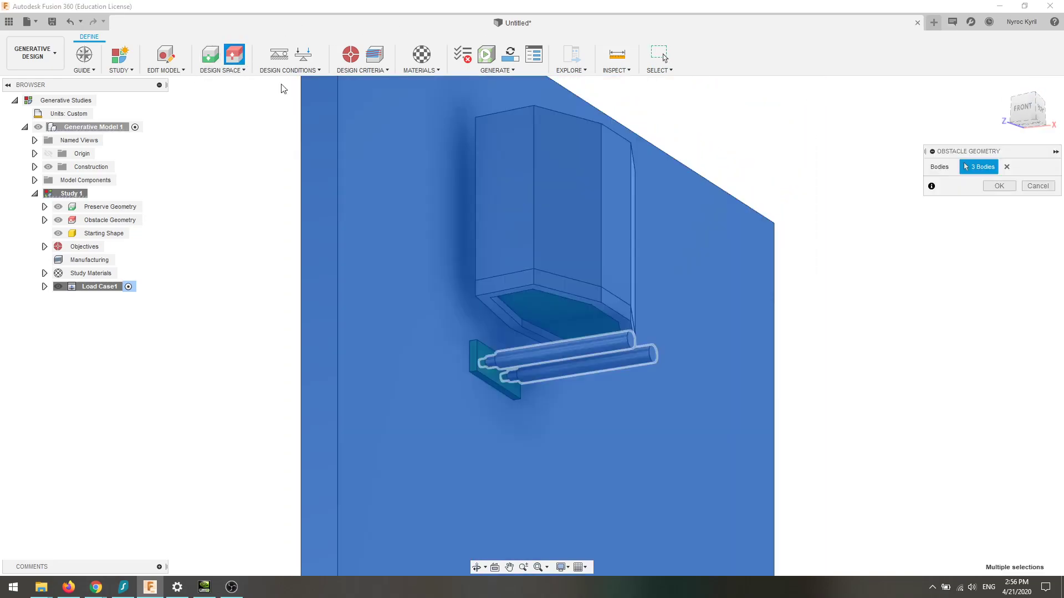
click(534, 180)
click(500, 285)
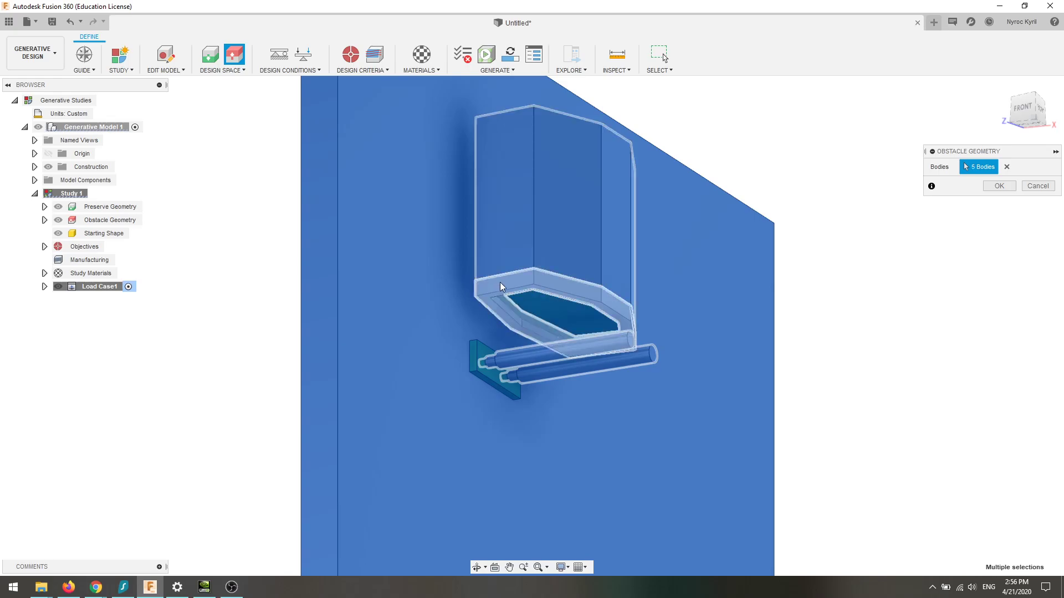
click(1026, 187)
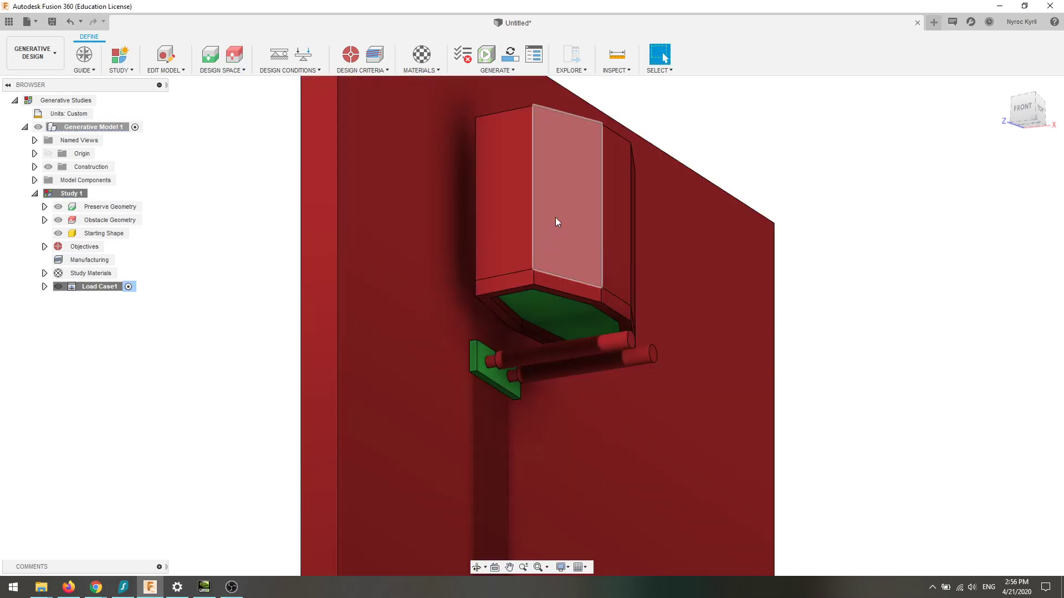
Inspect the preserve and obstacle geometry around the shelf, plate and bolt connectors from several angles, including from below.
scroll(604, 265, up, 3)
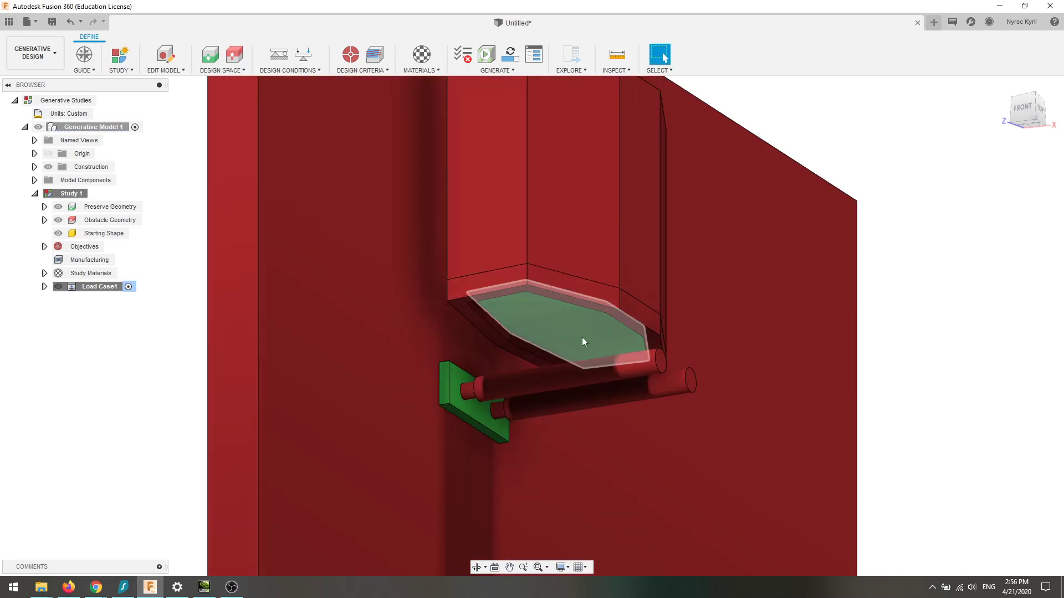
drag(1033, 110, 1013, 115)
scroll(626, 232, down, 5)
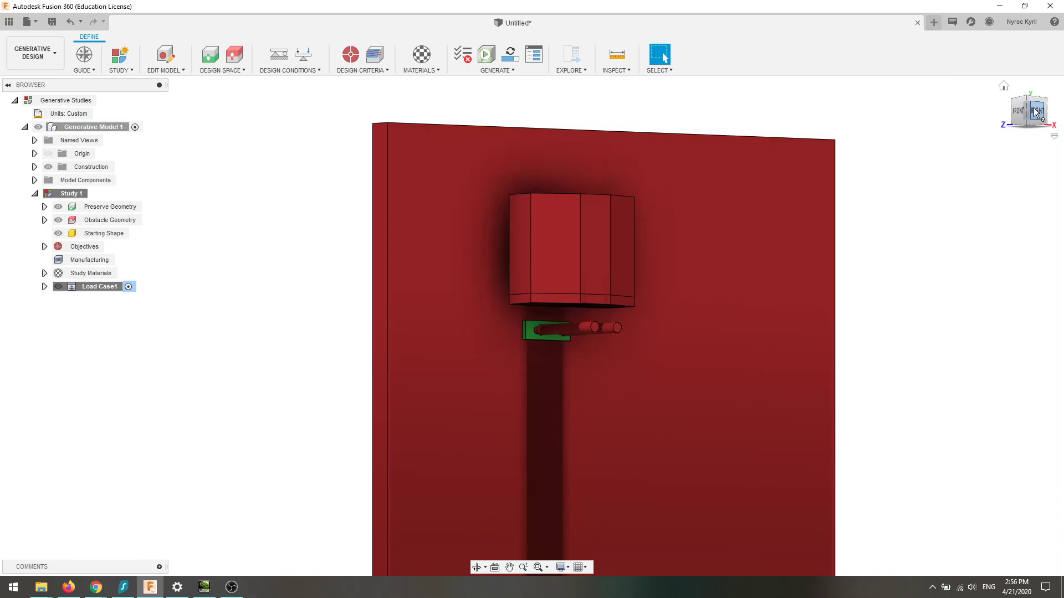
drag(1031, 109, 1061, 113)
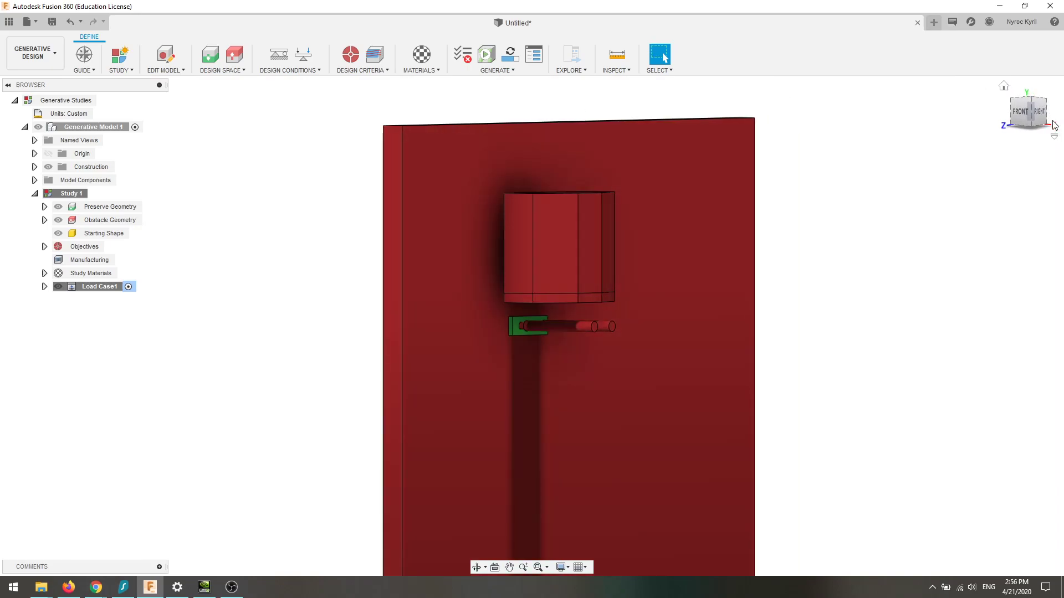
scroll(610, 235, up, 1)
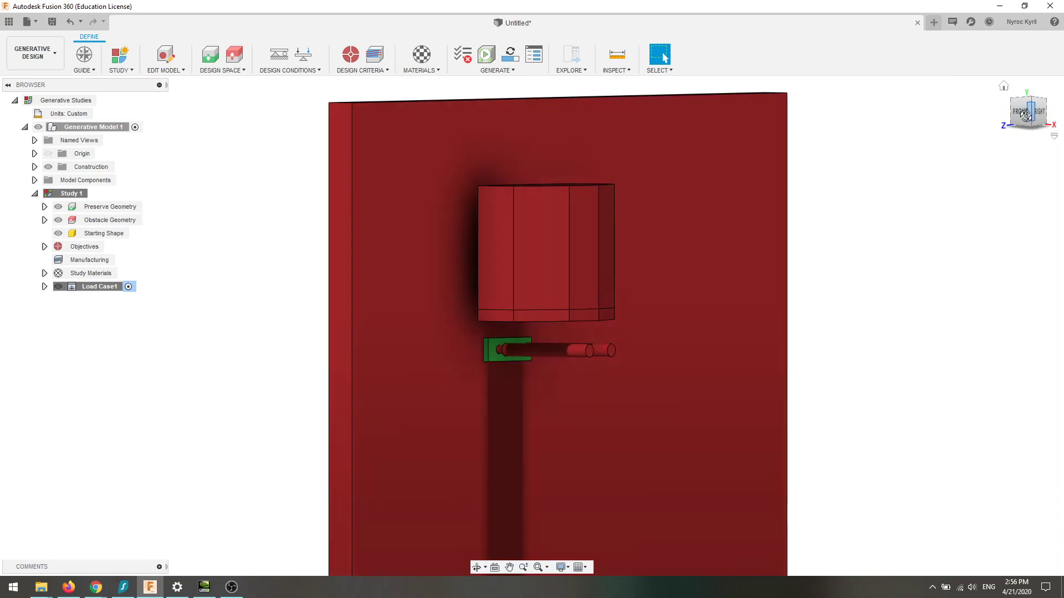
click(1026, 115)
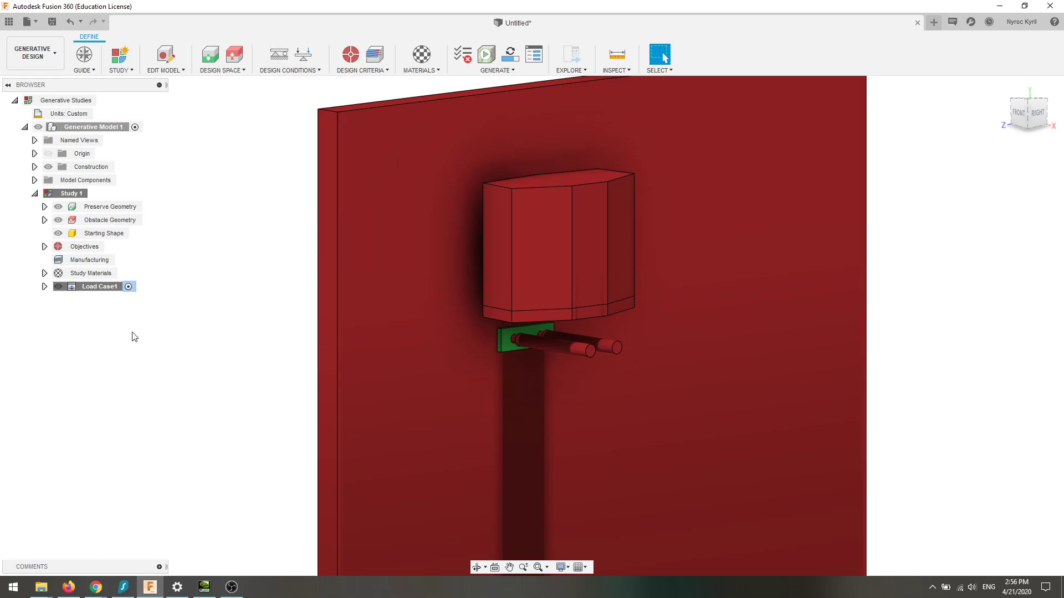
scroll(558, 317, up, 3)
scroll(558, 317, up, 1)
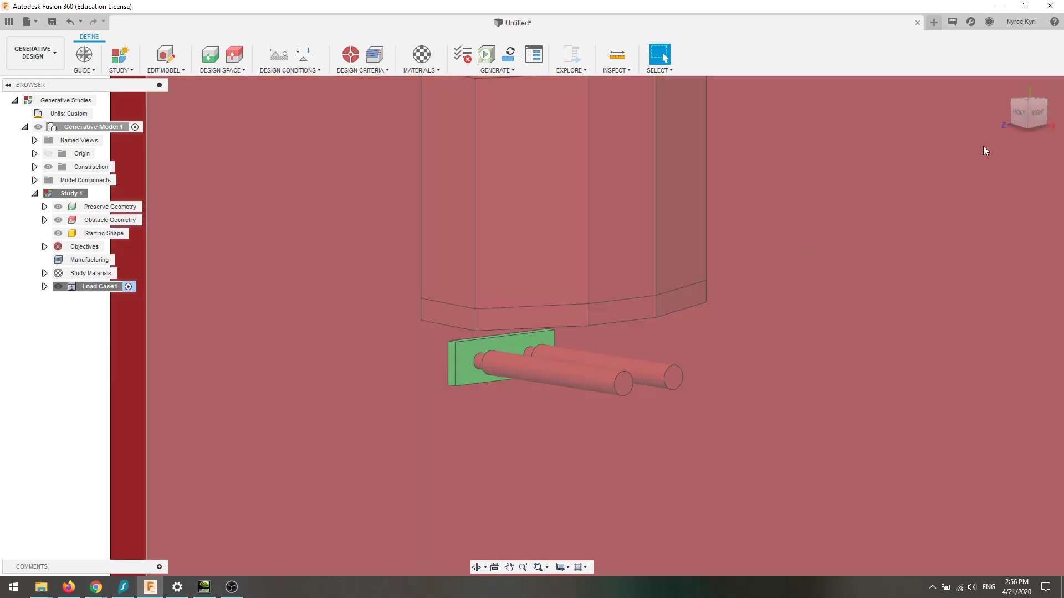
drag(1028, 116, 1041, 106)
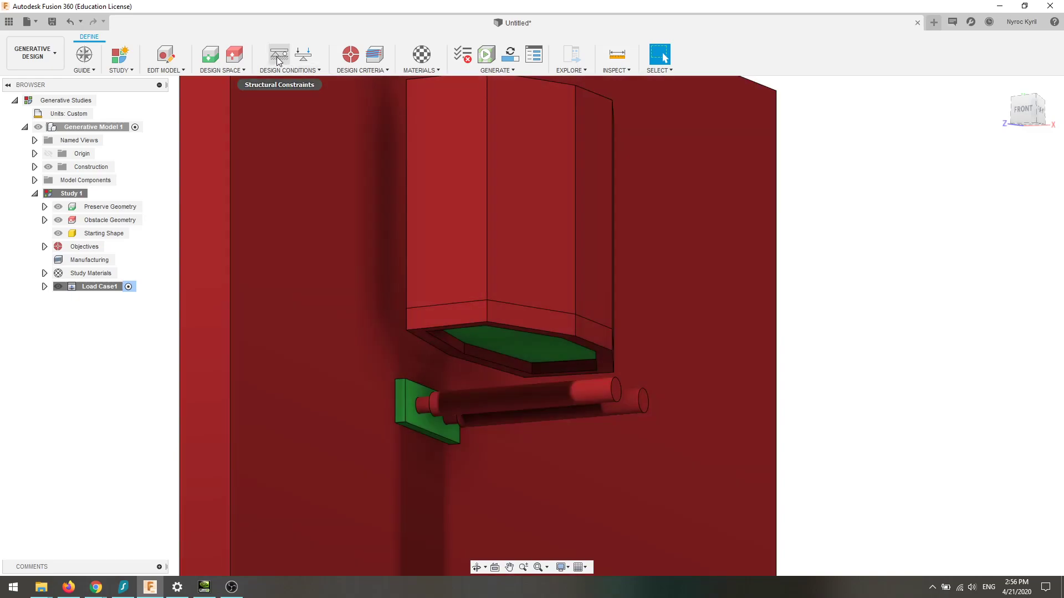
Apply a Fixed structural constraint in the X, Y and Z axes to the outer face of the two-hole plate.
click(278, 61)
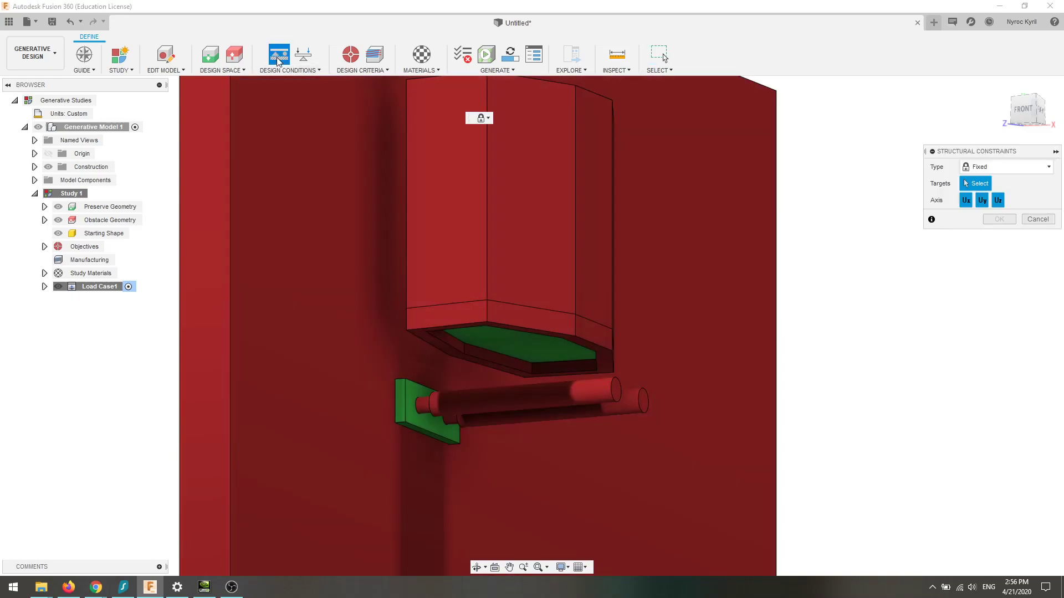
click(424, 420)
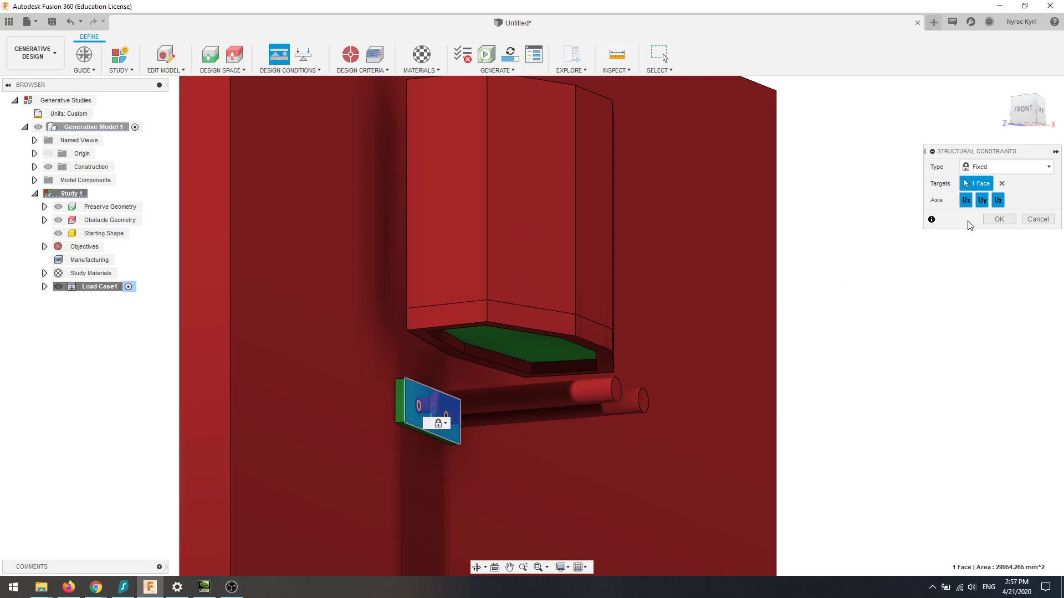
click(998, 219)
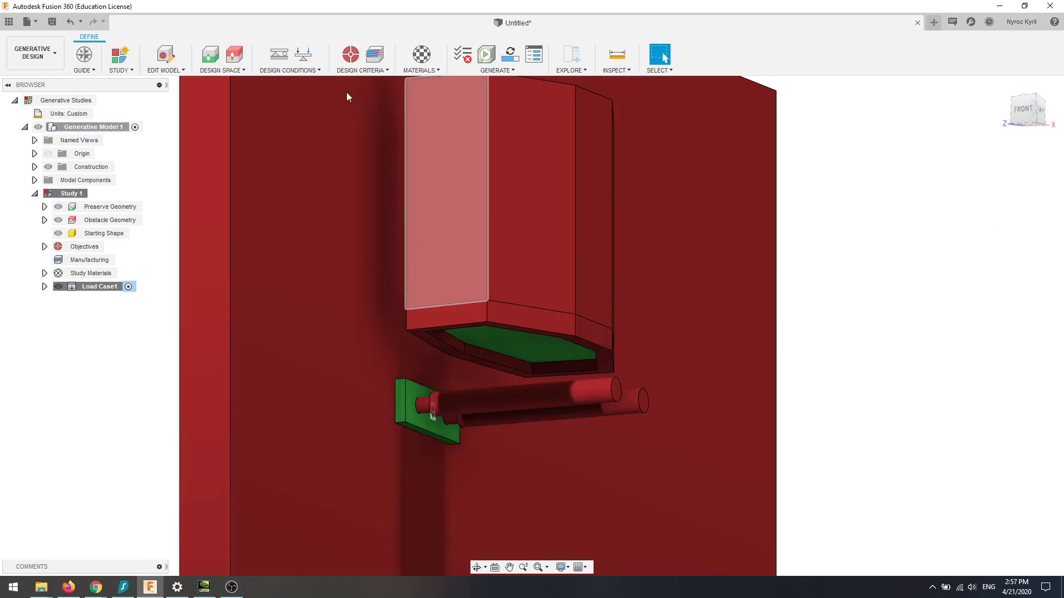
Start a Force structural load, hide the tall block above the shelf, and target the shelf's upper face.
click(305, 54)
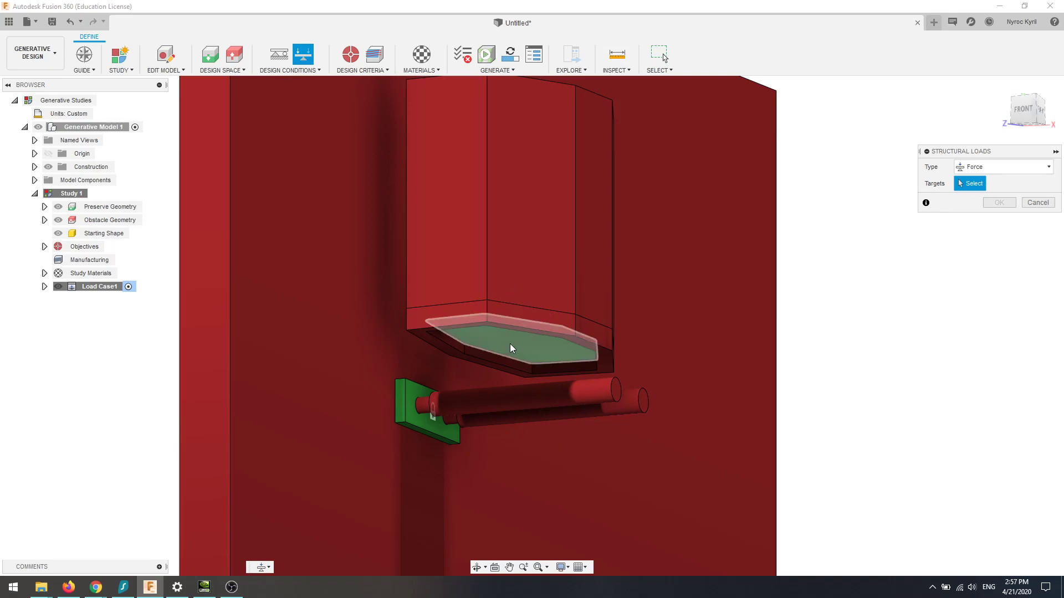
click(35, 180)
click(45, 193)
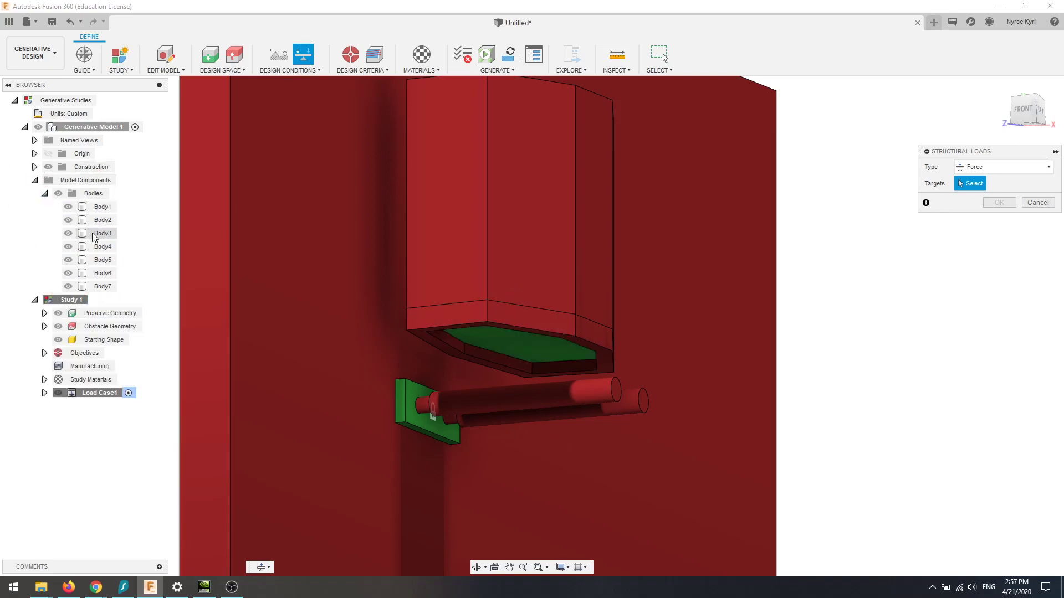
click(68, 259)
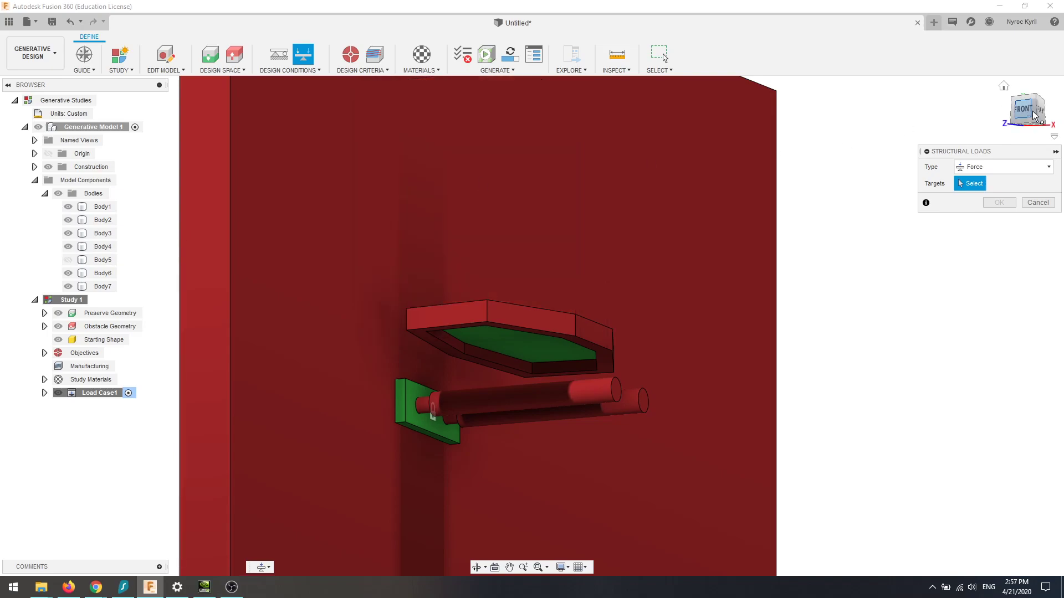
drag(1025, 108, 1032, 149)
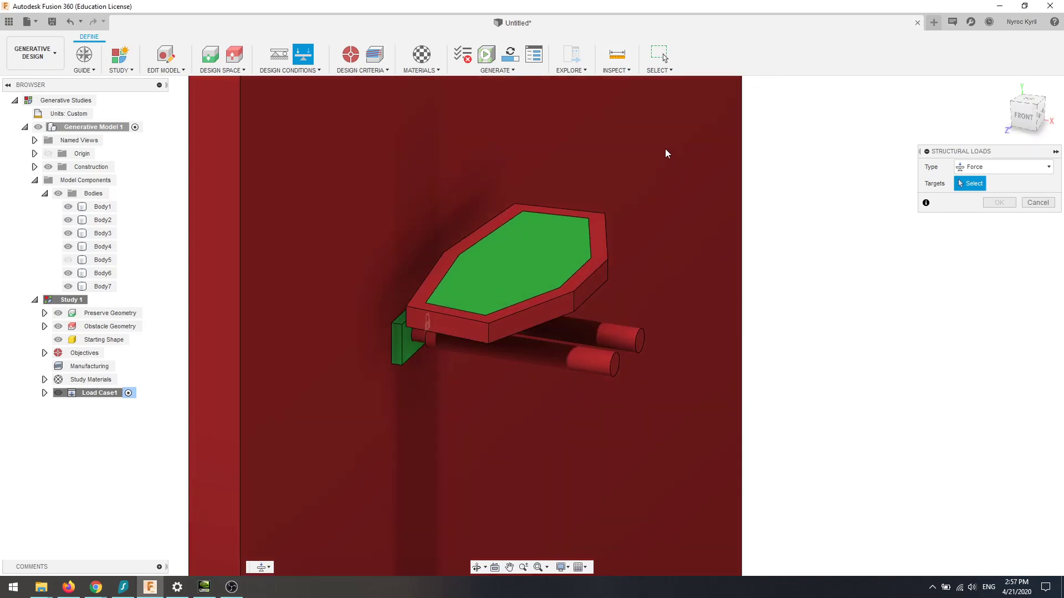
middle_drag(665, 154, 737, 218)
click(573, 319)
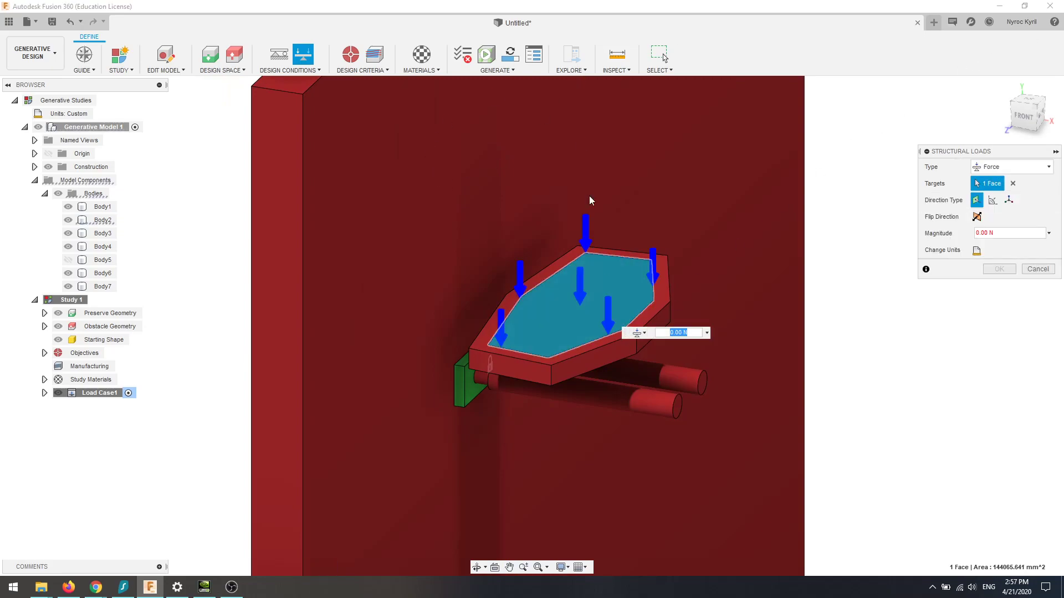
Set the force on the shelf's upper face to 200 lbforce and create the load.
click(1023, 115)
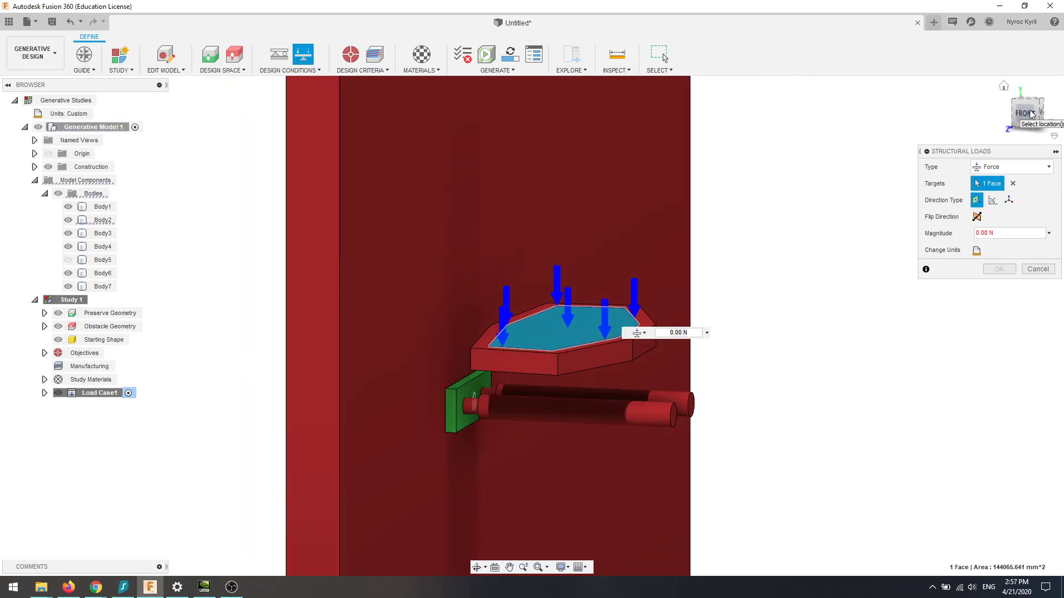
click(980, 251)
click(1013, 252)
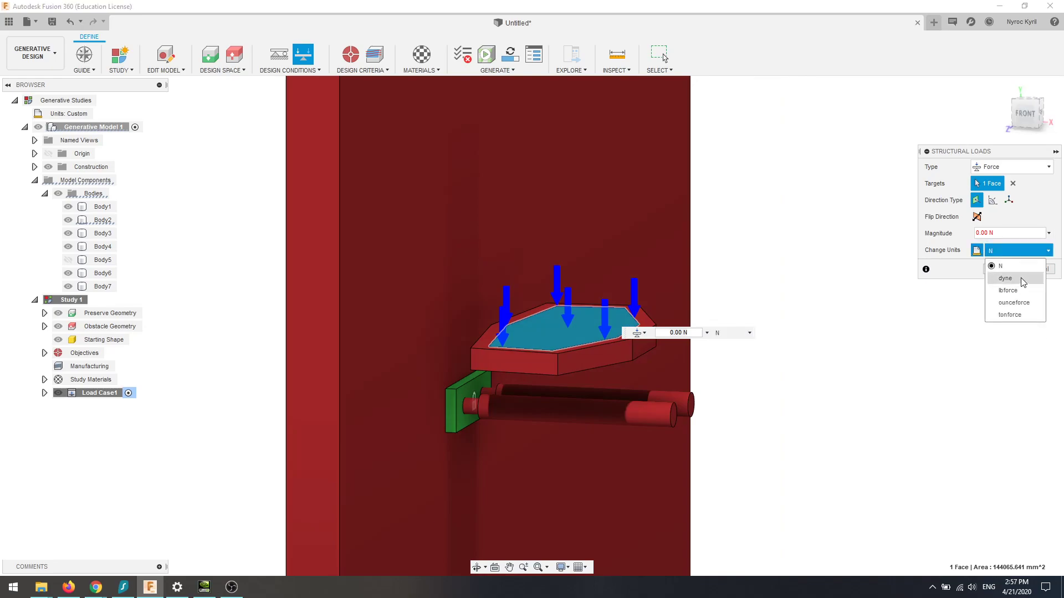
click(1018, 291)
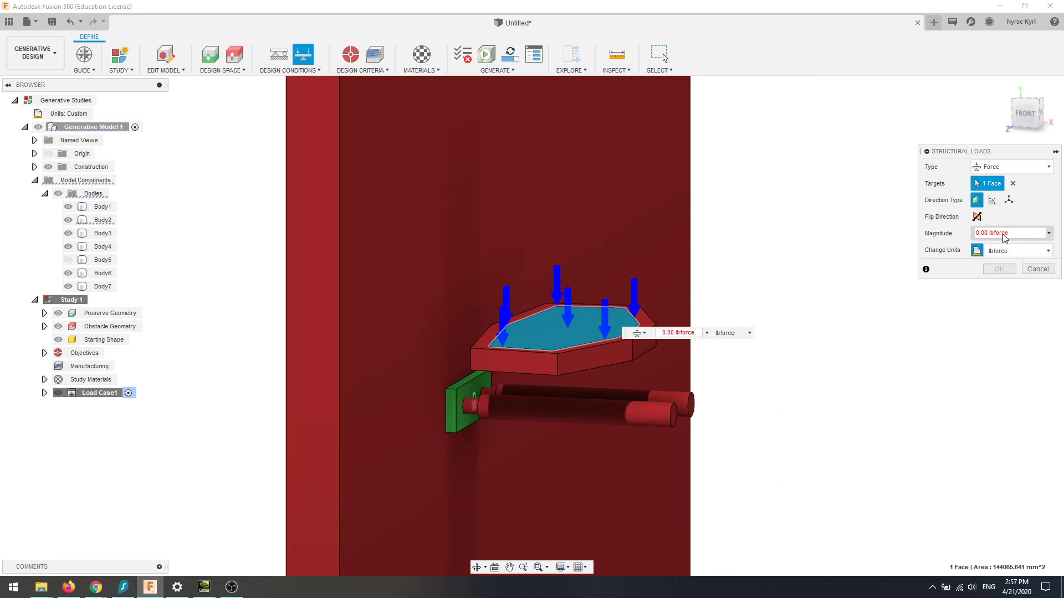
drag(1012, 234, 906, 236)
text(200)
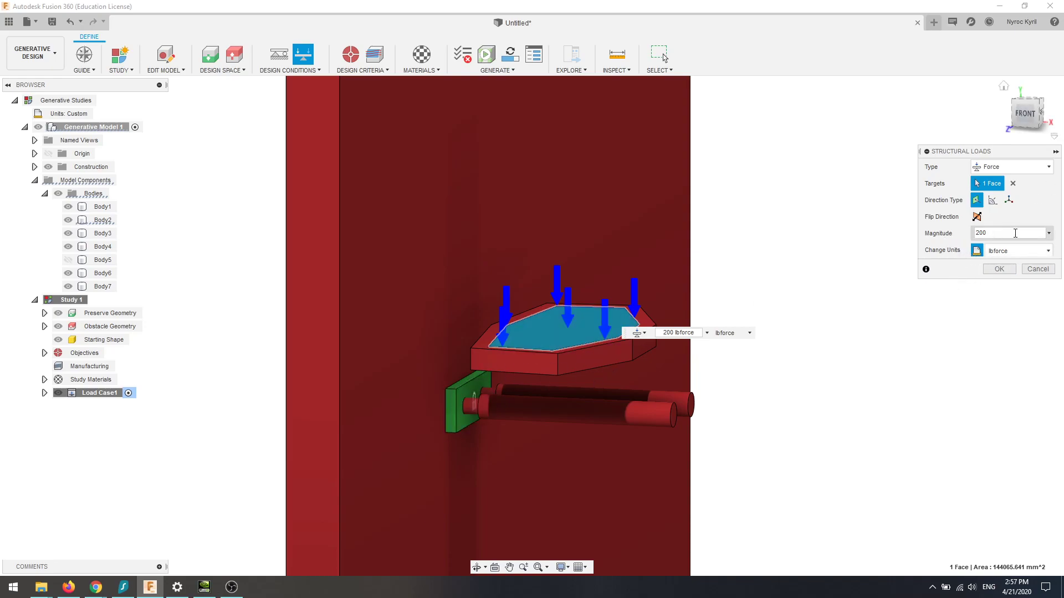
click(1002, 269)
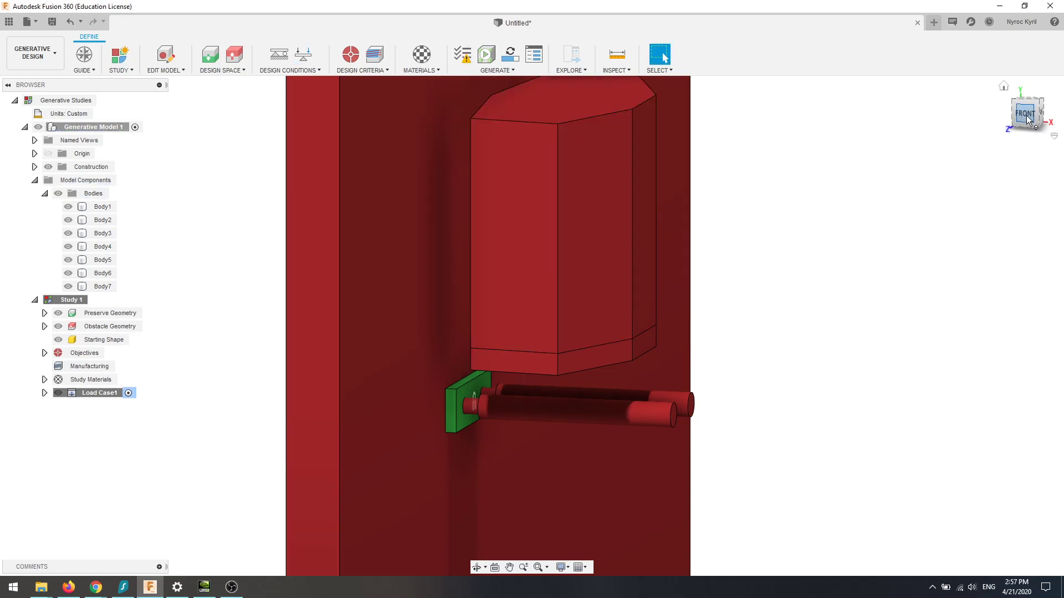
List the loads in Load Case1 and examine its Gravity and Force1 entries.
drag(1026, 117, 1003, 86)
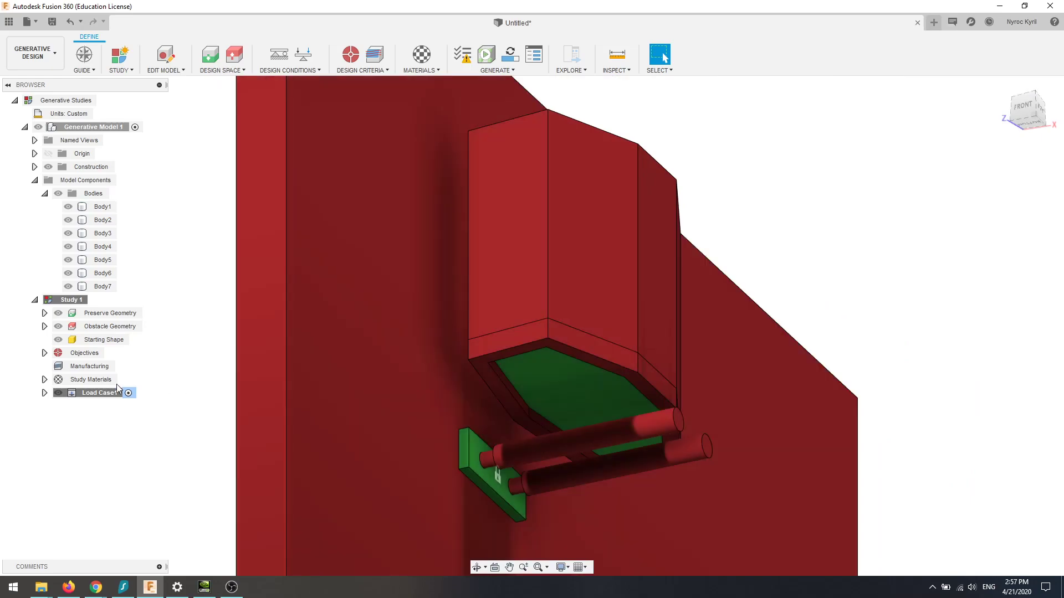
click(45, 393)
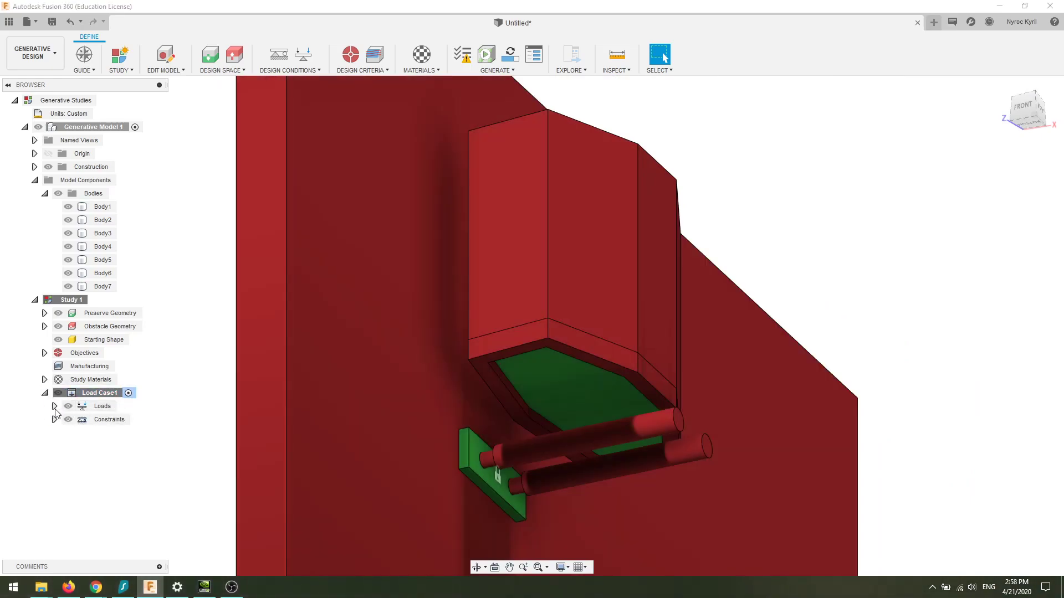
click(55, 406)
click(126, 419)
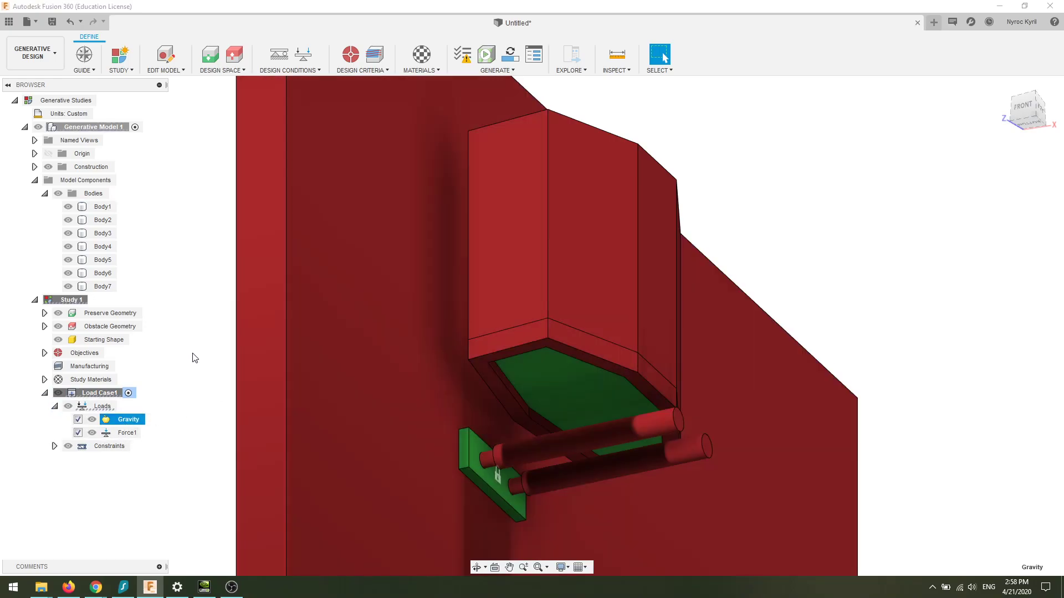
click(193, 356)
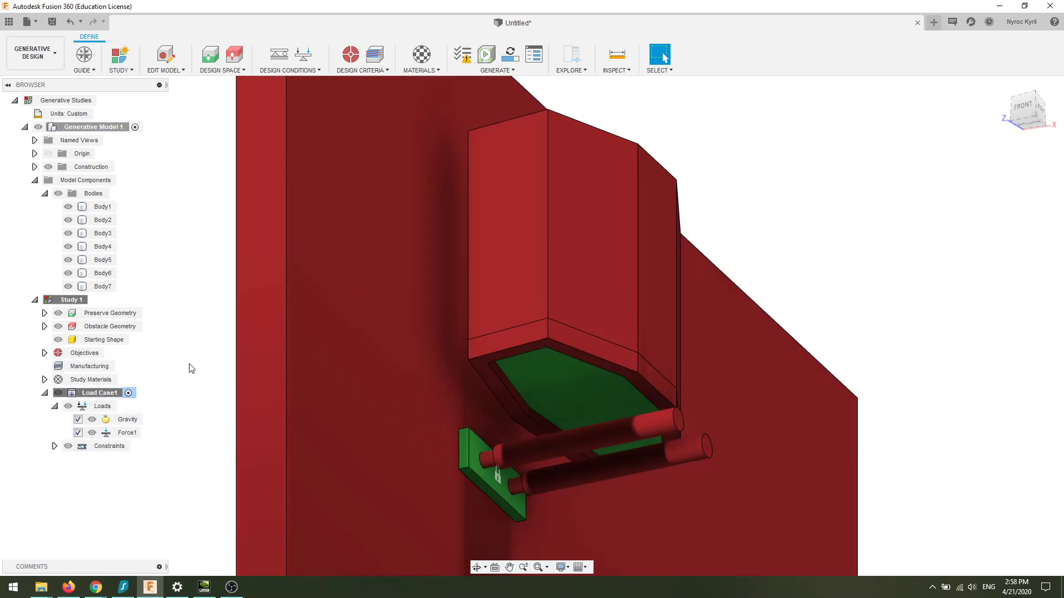
click(136, 434)
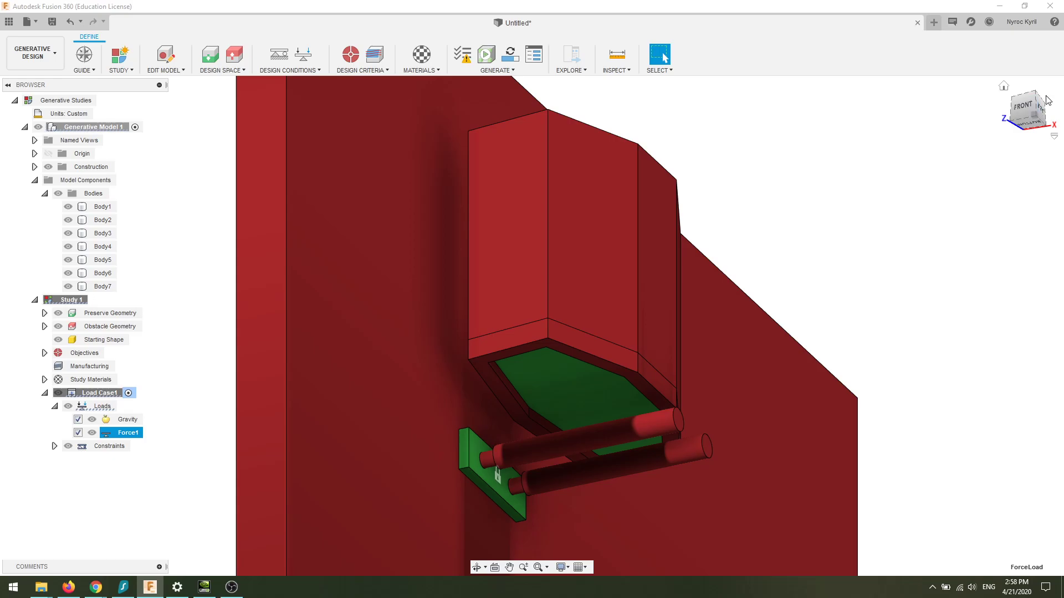
Hide the tall block above the shelf again and check the force arrows acting on the shelf.
drag(1028, 118, 1023, 128)
middle_drag(664, 304, 720, 274)
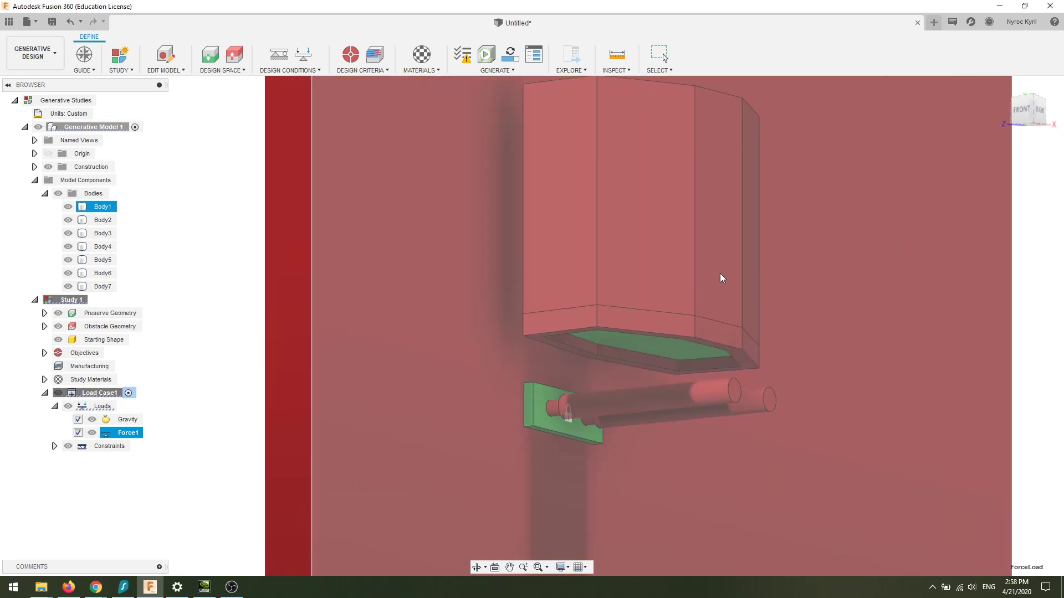
click(68, 260)
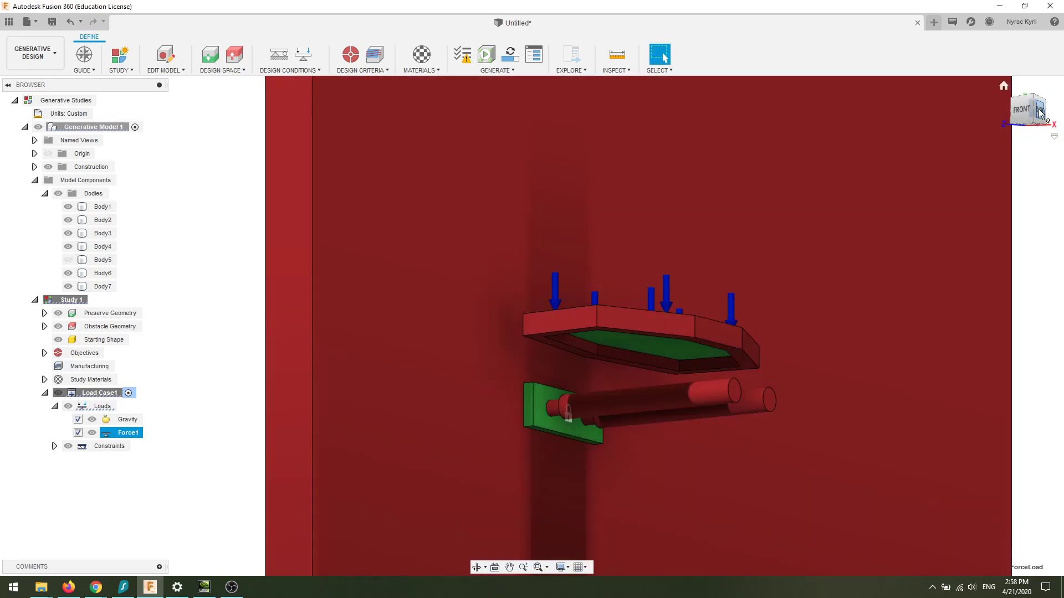
click(1041, 113)
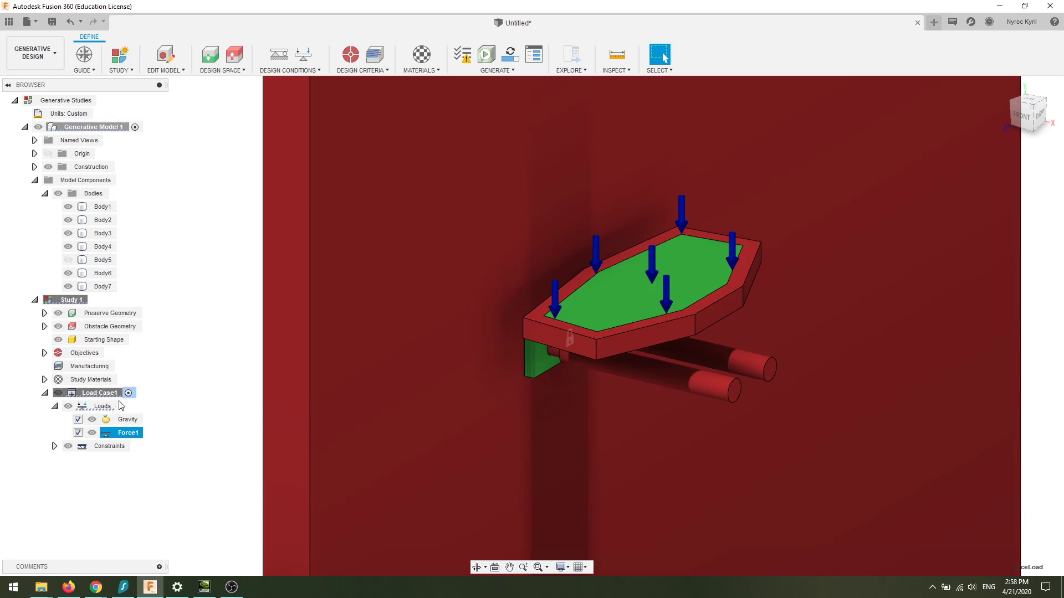
Add a new load case to the study alongside Load Case1.
right_click(102, 396)
right_click(102, 397)
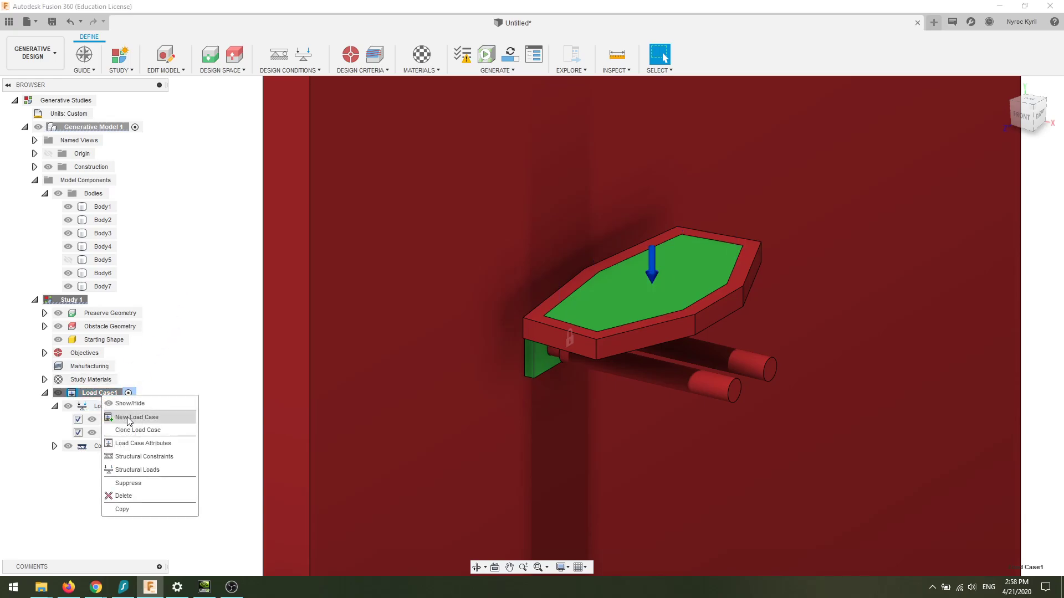
click(237, 283)
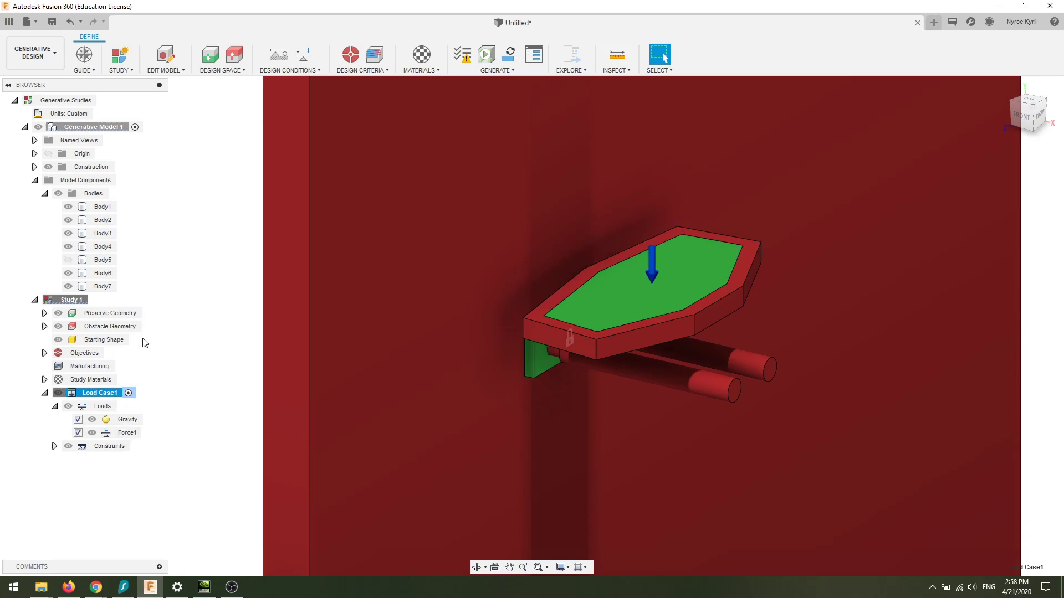
right_click(113, 394)
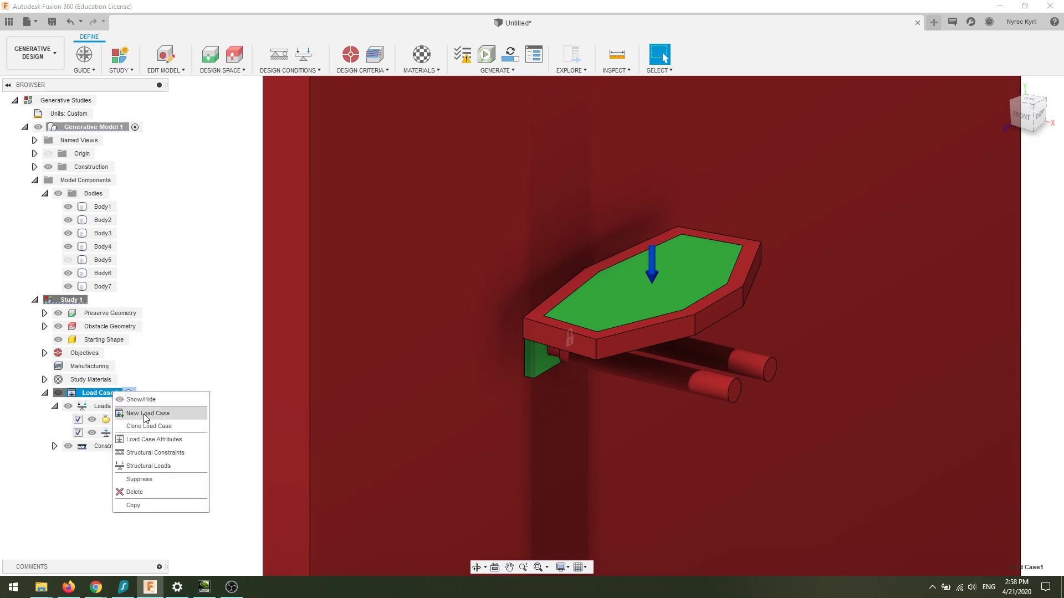
click(145, 416)
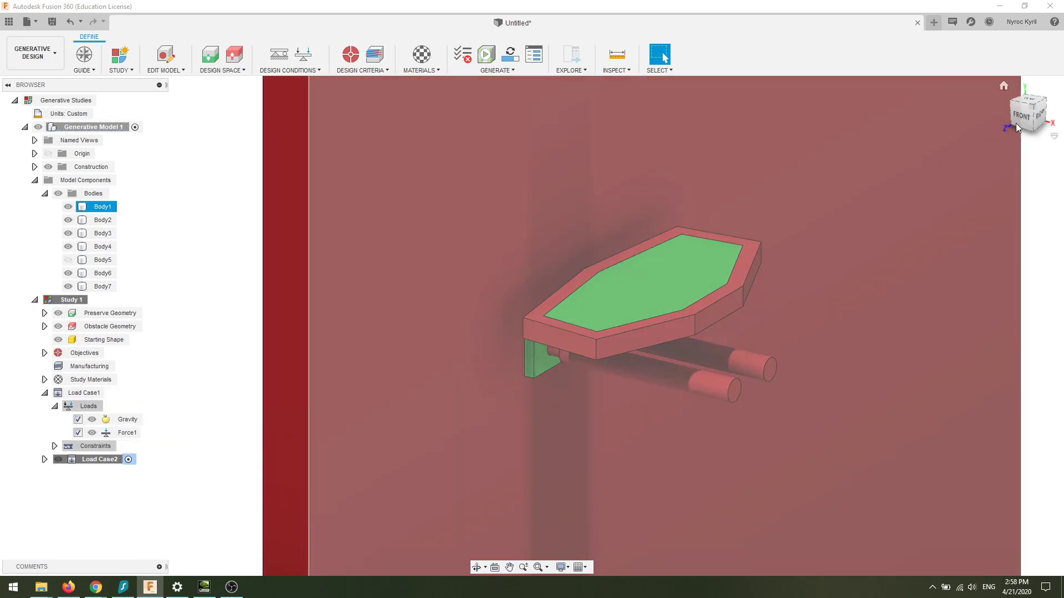
Apply a Fixed constraint in the X, Y and Z axes to the two-hole plate's outer face in Load Case2.
click(1017, 119)
drag(1047, 92, 1041, 109)
key(Escape)
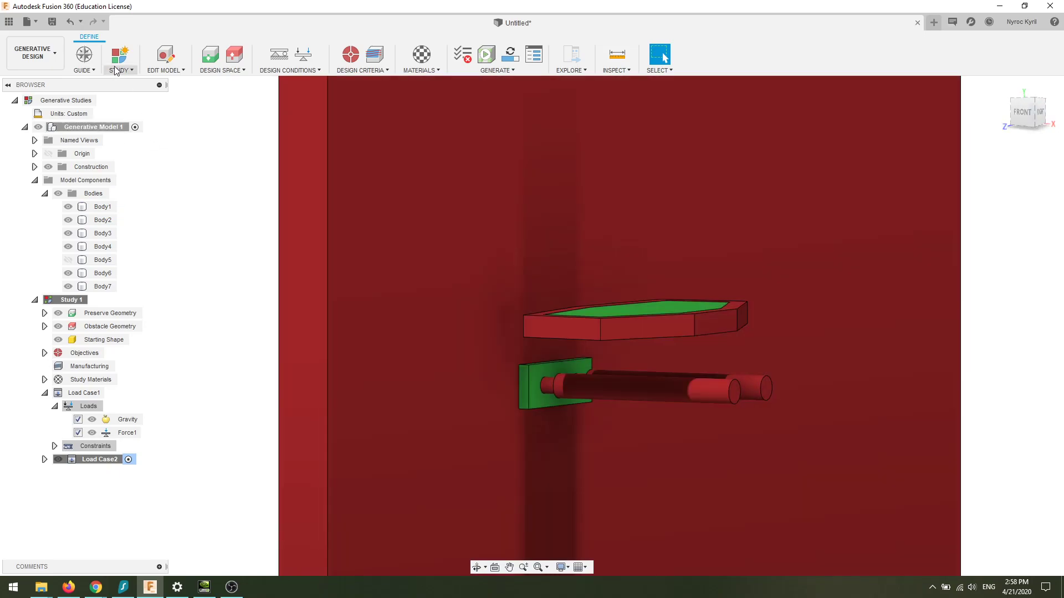
click(277, 55)
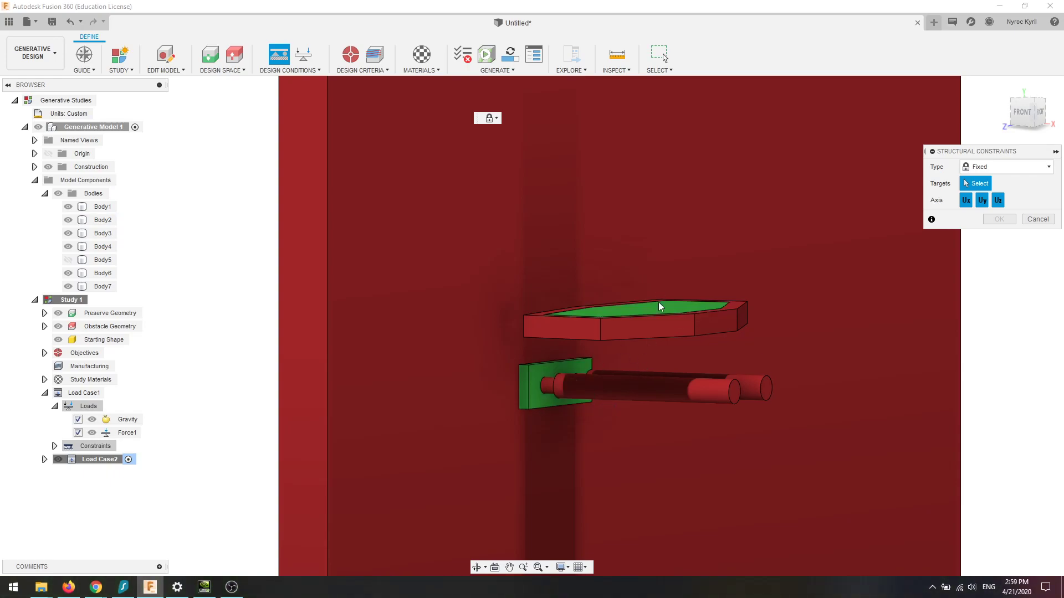
click(536, 398)
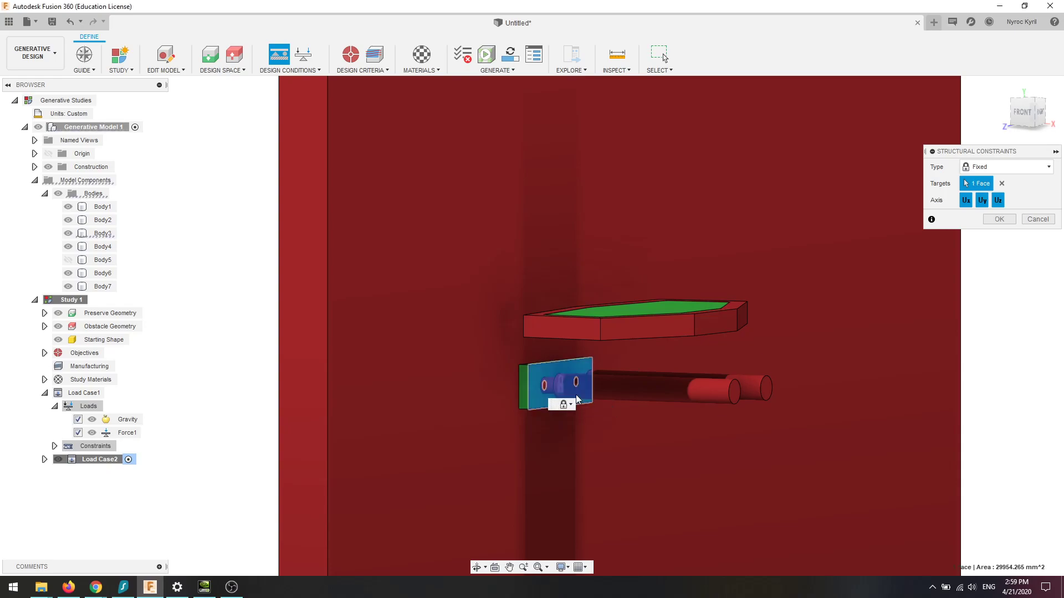
click(999, 219)
Start a Force structural load in Load Case2 and target the underside of the shelf.
click(303, 53)
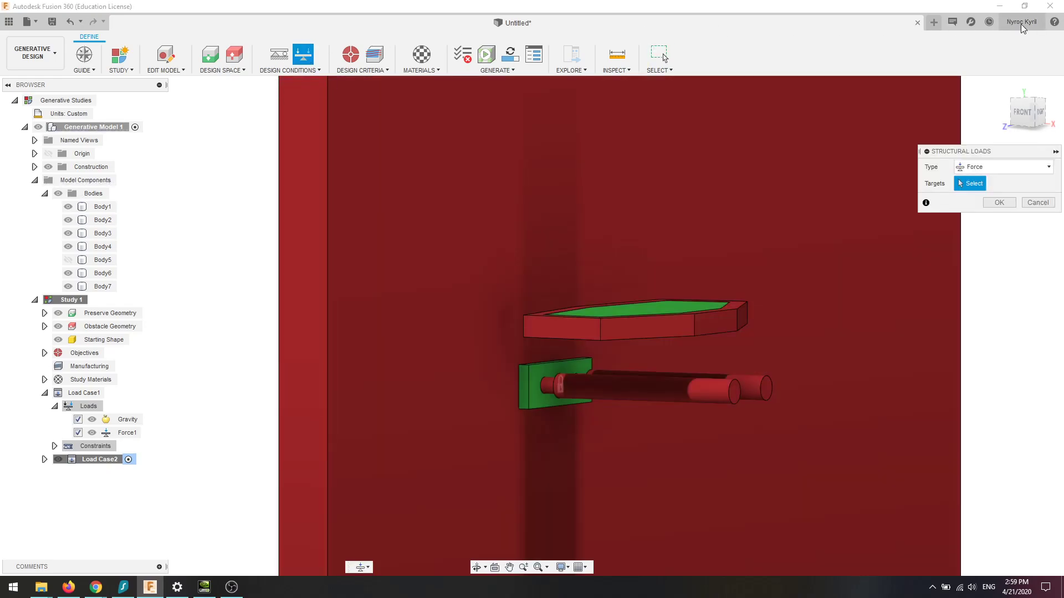
drag(1025, 114, 1035, 82)
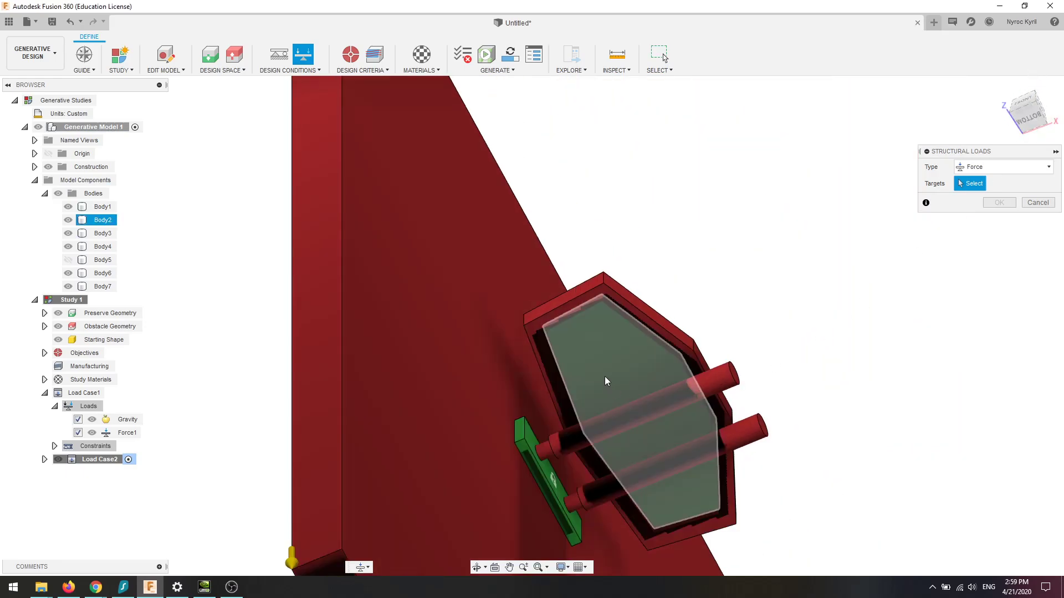
click(607, 381)
click(1039, 108)
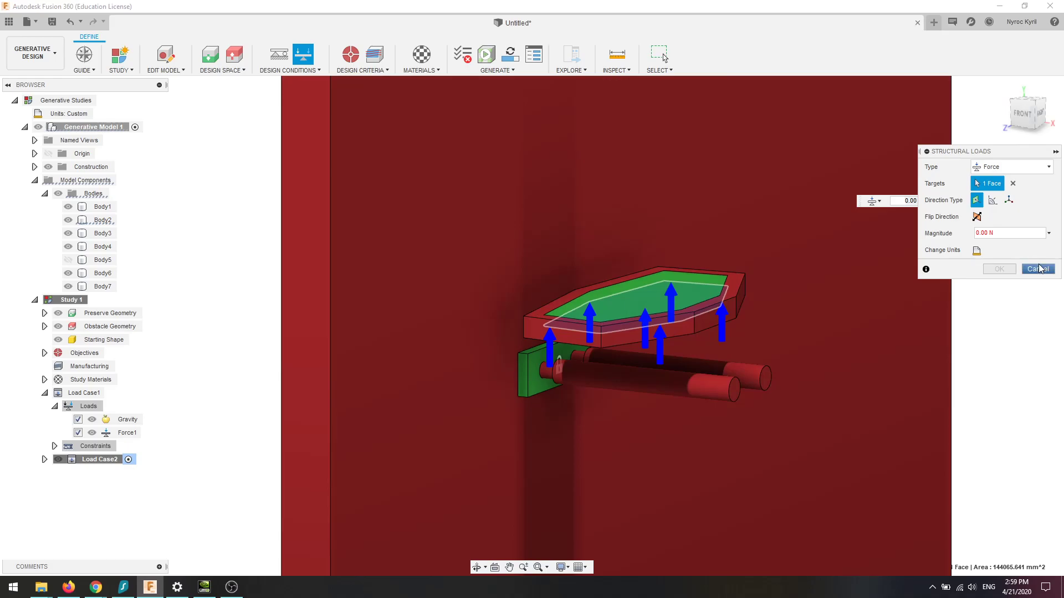
Set the upward force on the shelf's underside to 50 lbforce and create the load.
click(976, 251)
click(1011, 250)
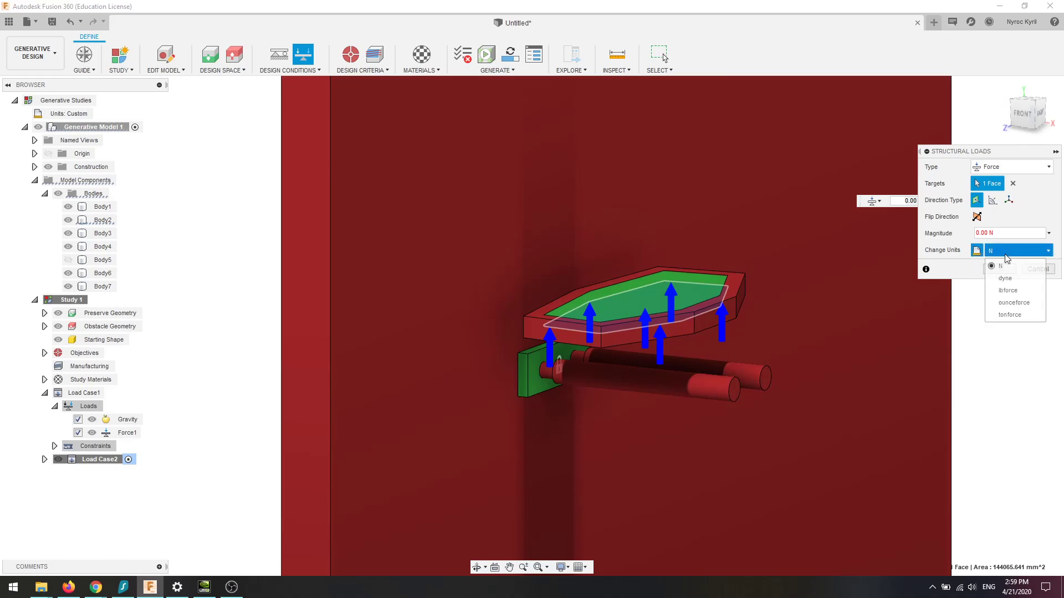
click(1006, 290)
click(1027, 235)
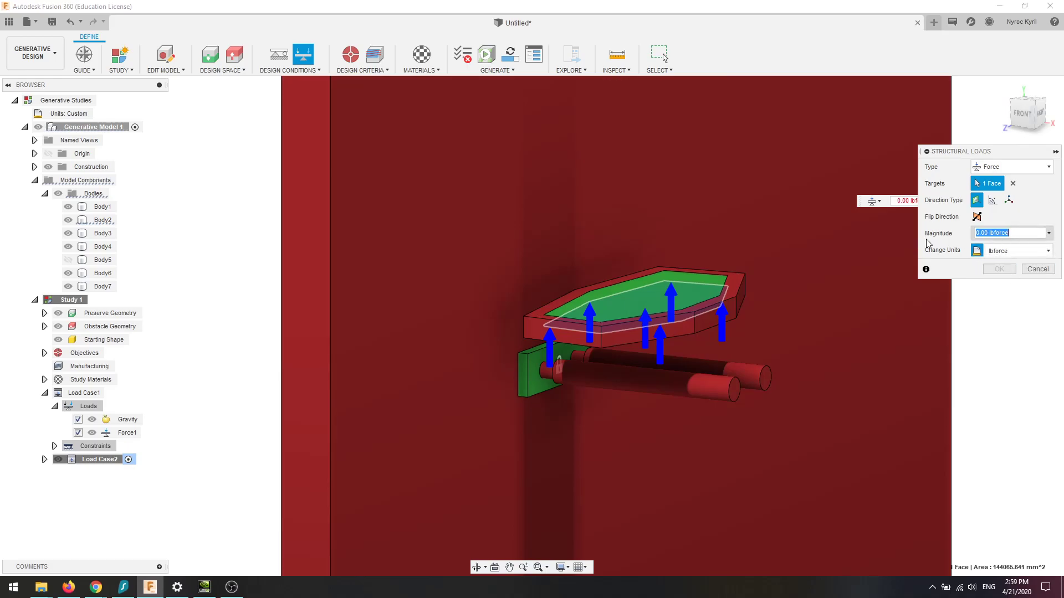
text(50)
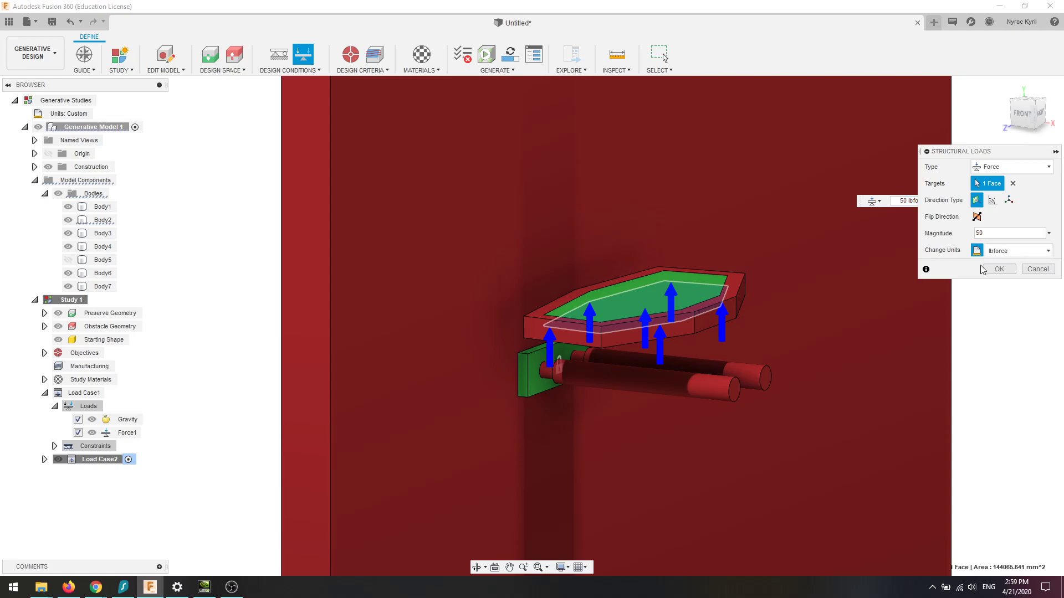
click(997, 270)
shift+middle_drag(997, 201, 623, 365)
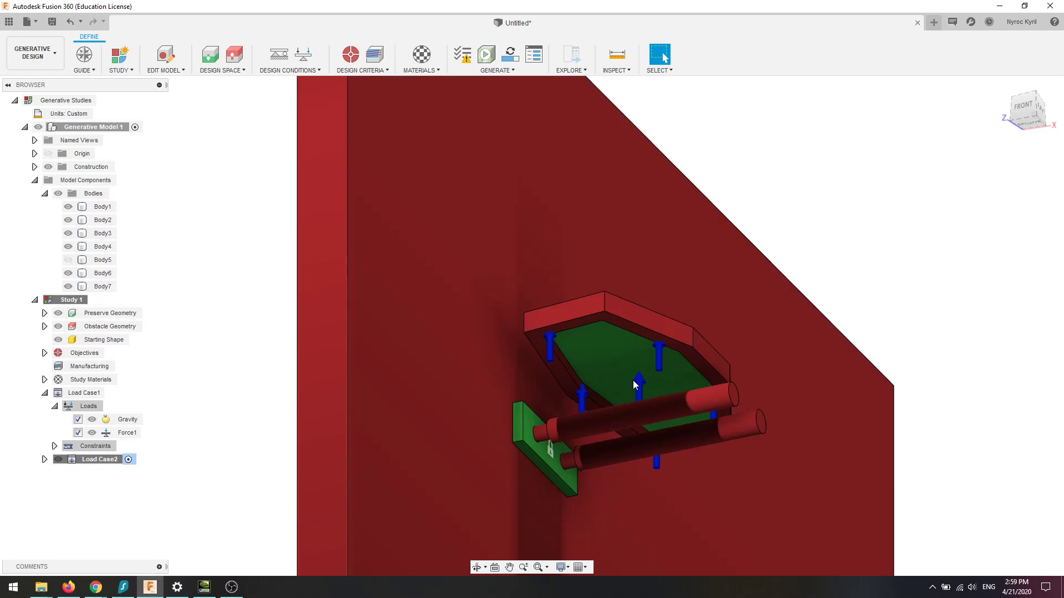
click(1015, 124)
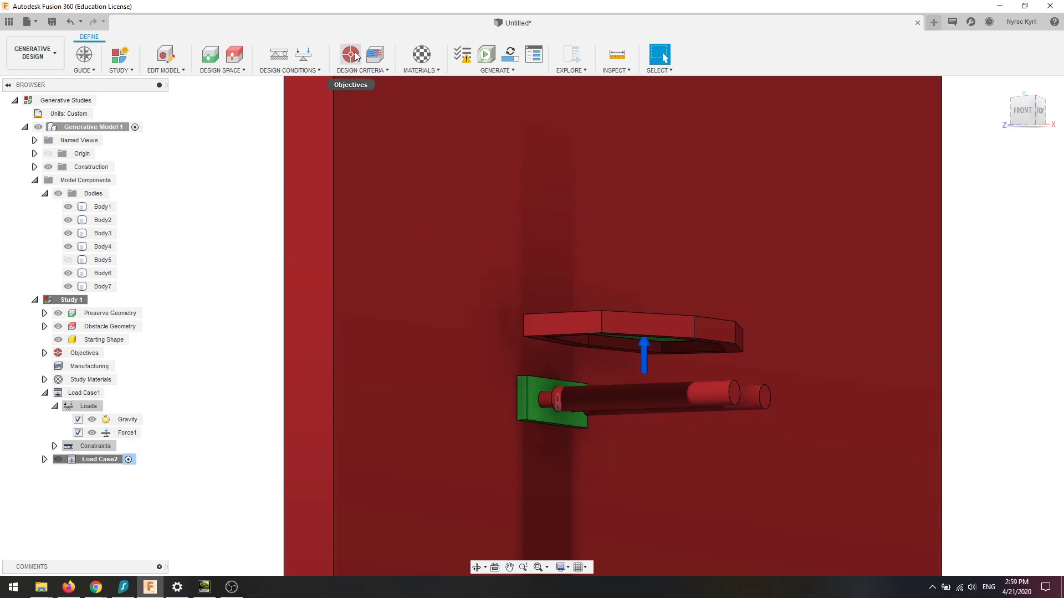
click(296, 81)
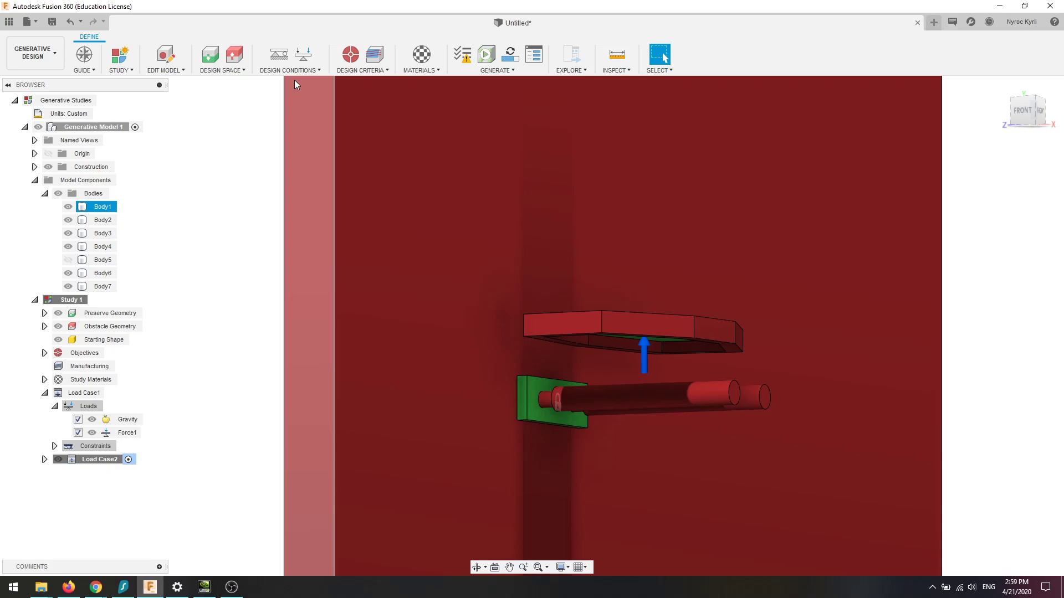
click(280, 78)
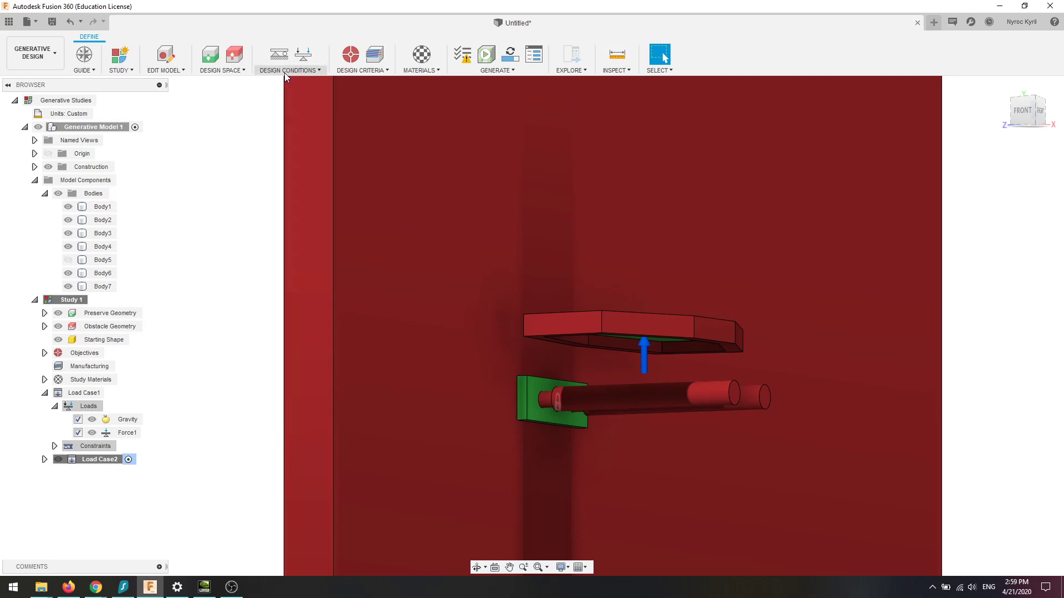
Accept the study objectives and limits with Minimize Mass as the objective and a safety factor of 2.00.
click(360, 60)
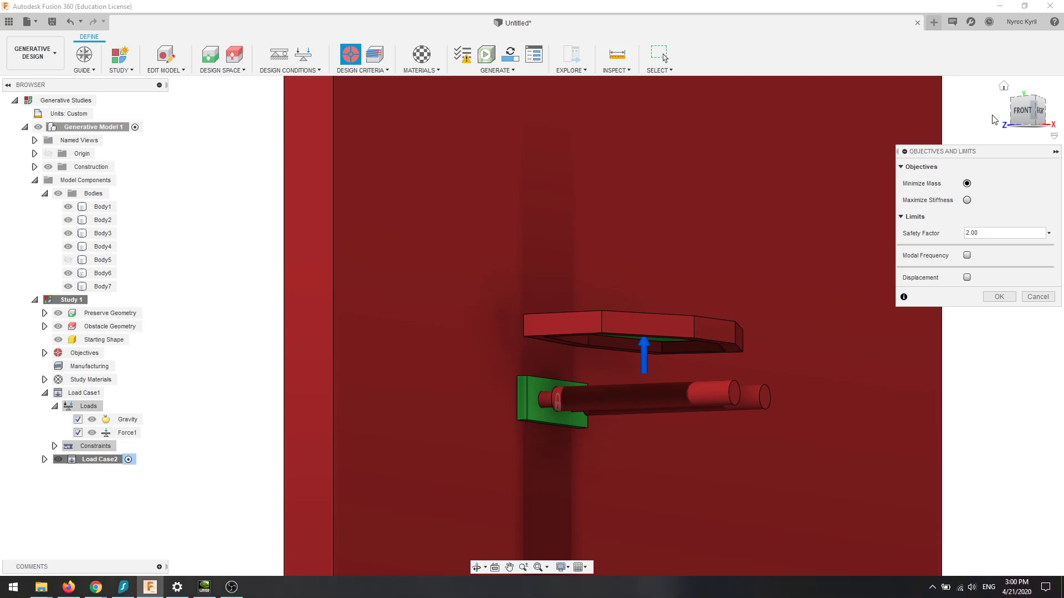
click(994, 233)
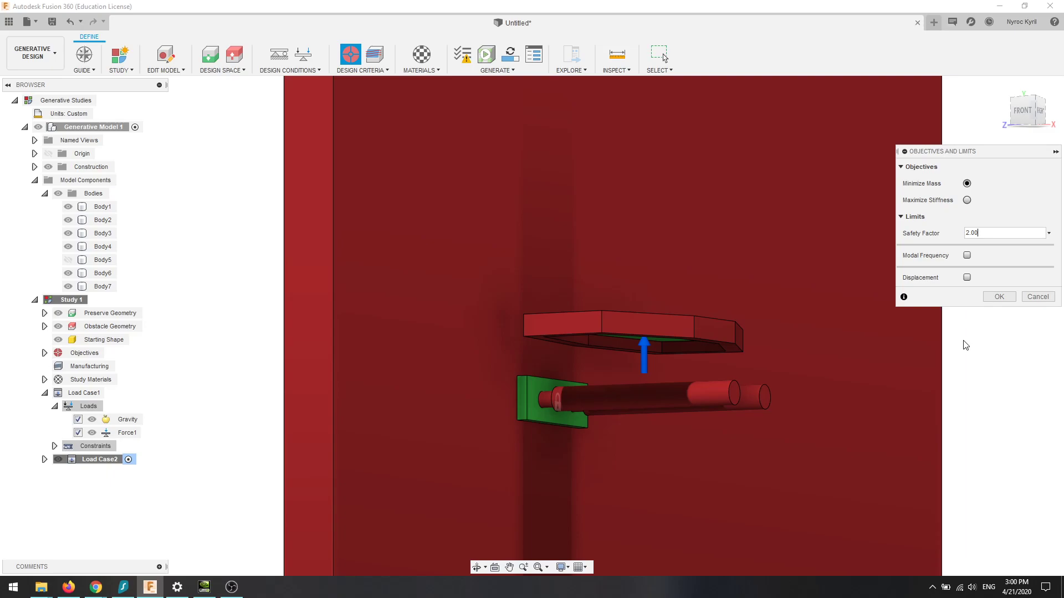
click(998, 298)
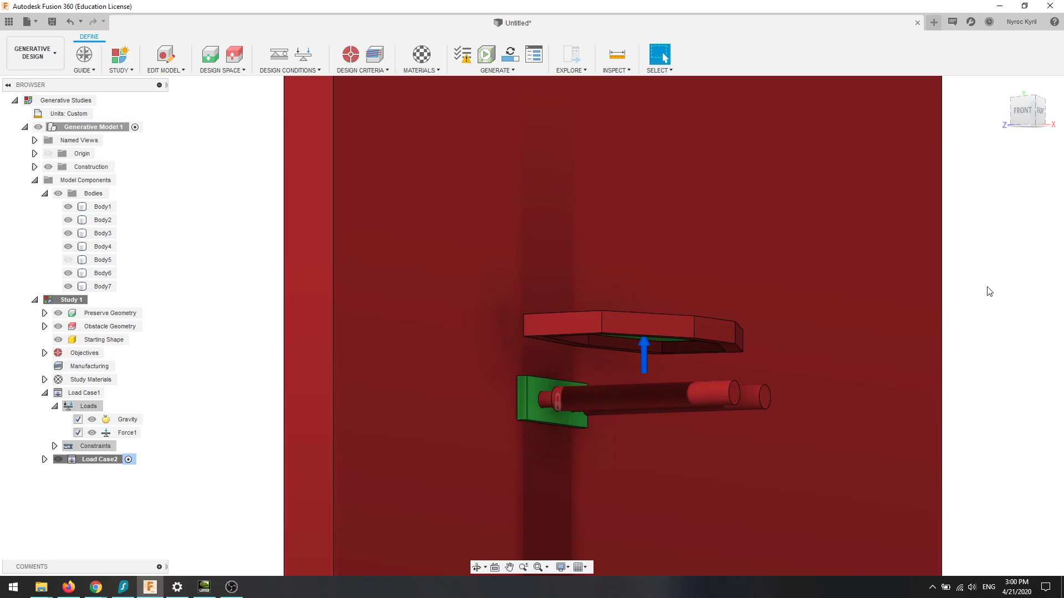
In the study's manufacturing settings, set the additive minimum thickness to 1 mm, keeping the overhang angle at 45 deg.
click(375, 58)
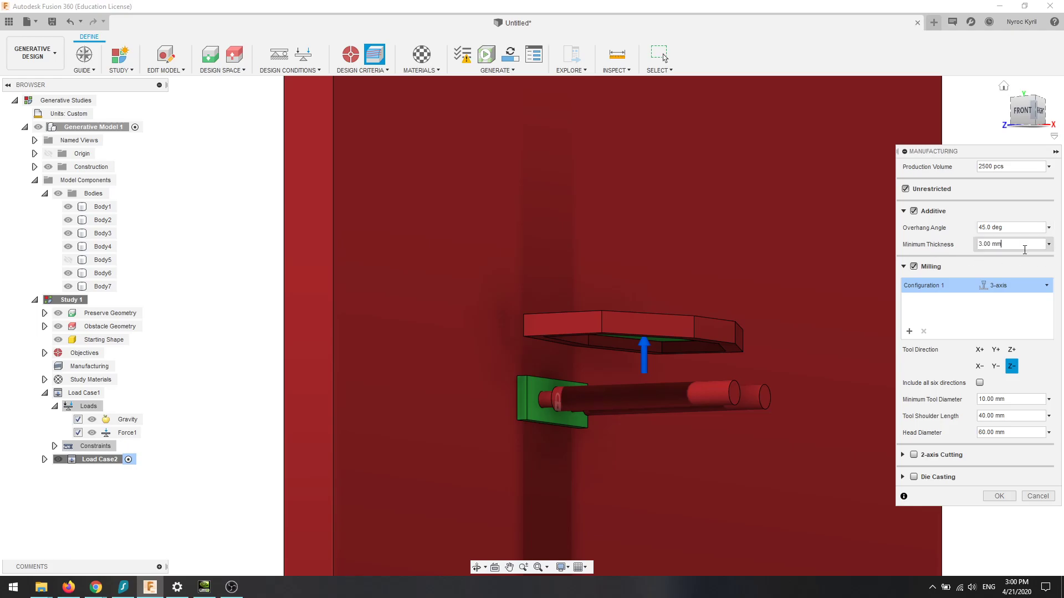
drag(1001, 245, 974, 244)
text(1)
double_click(1006, 244)
click(990, 227)
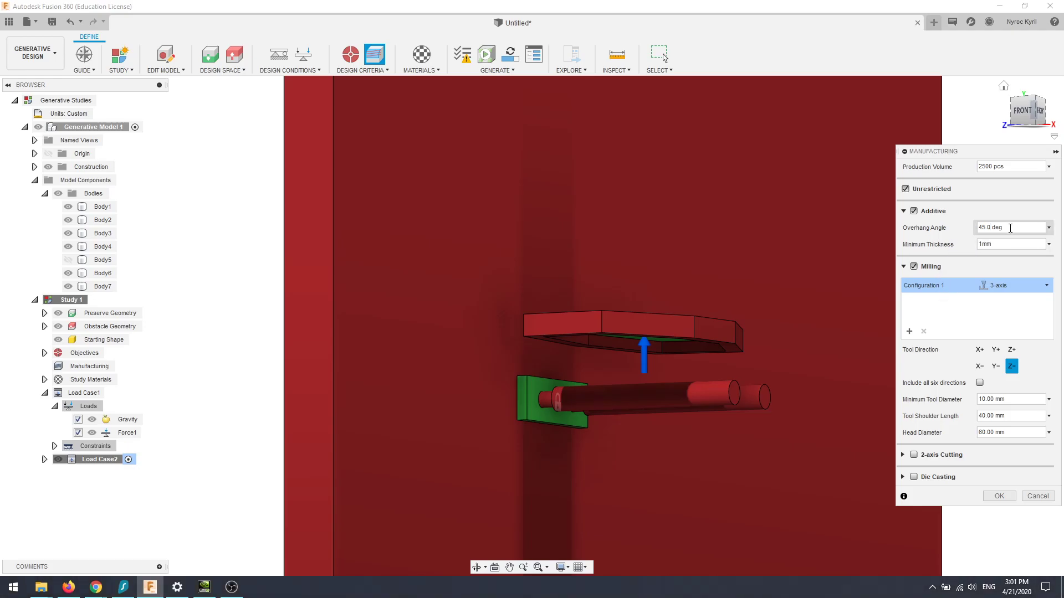
double_click(1010, 226)
click(950, 242)
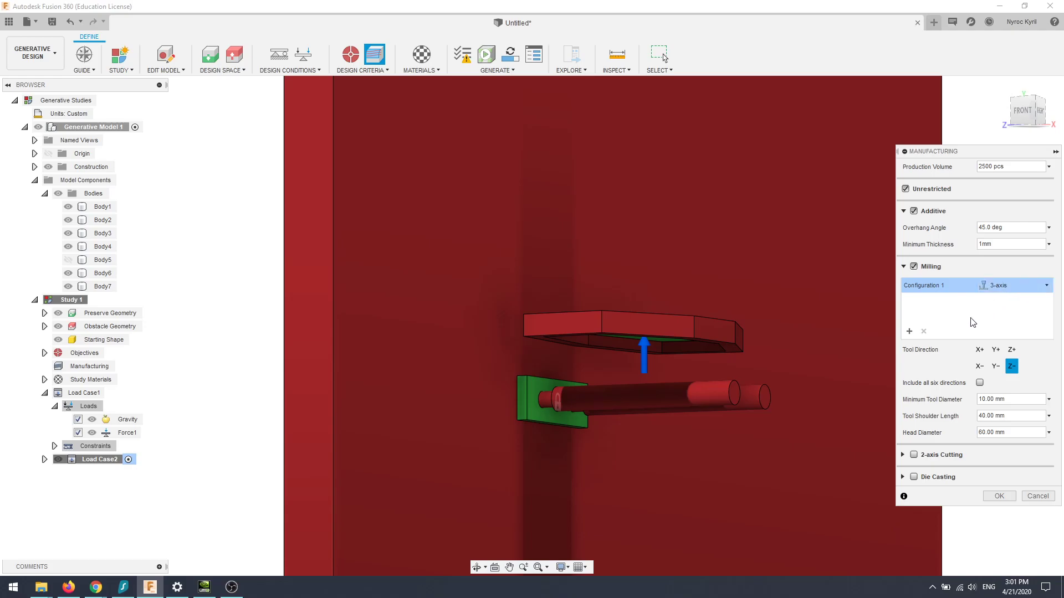
Add a second milling configuration set to 5-axis with its default tool dimensions, and apply the manufacturing settings.
click(909, 332)
click(1004, 302)
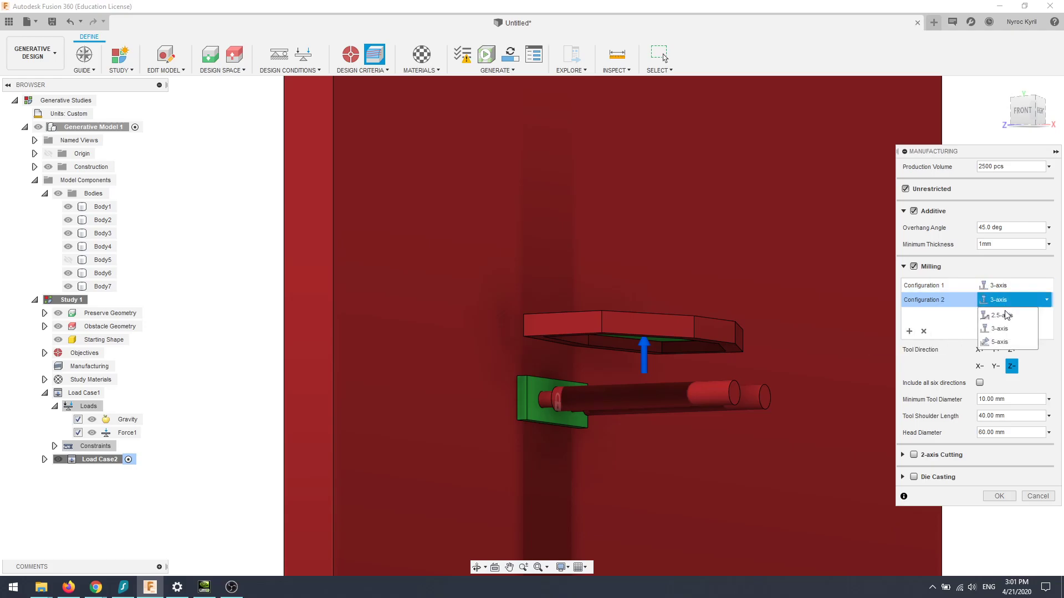
click(1000, 342)
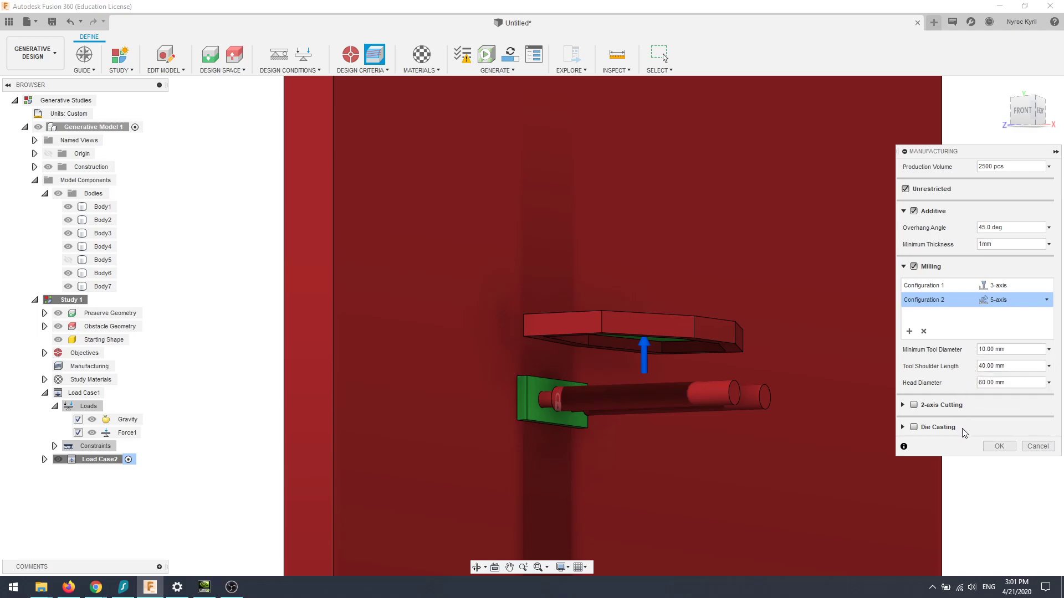
click(1007, 363)
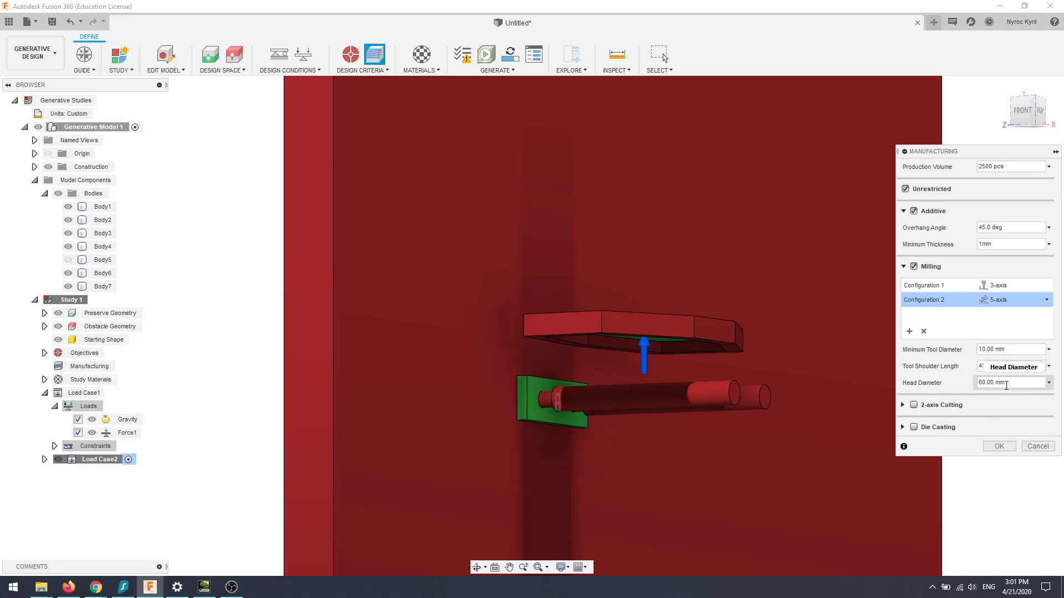
click(1005, 384)
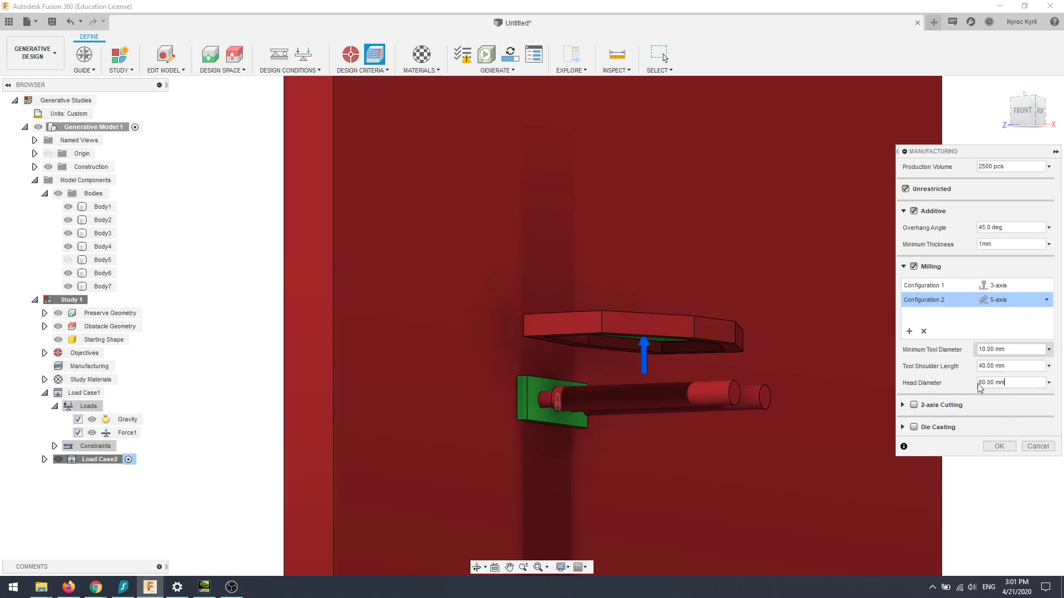
click(998, 447)
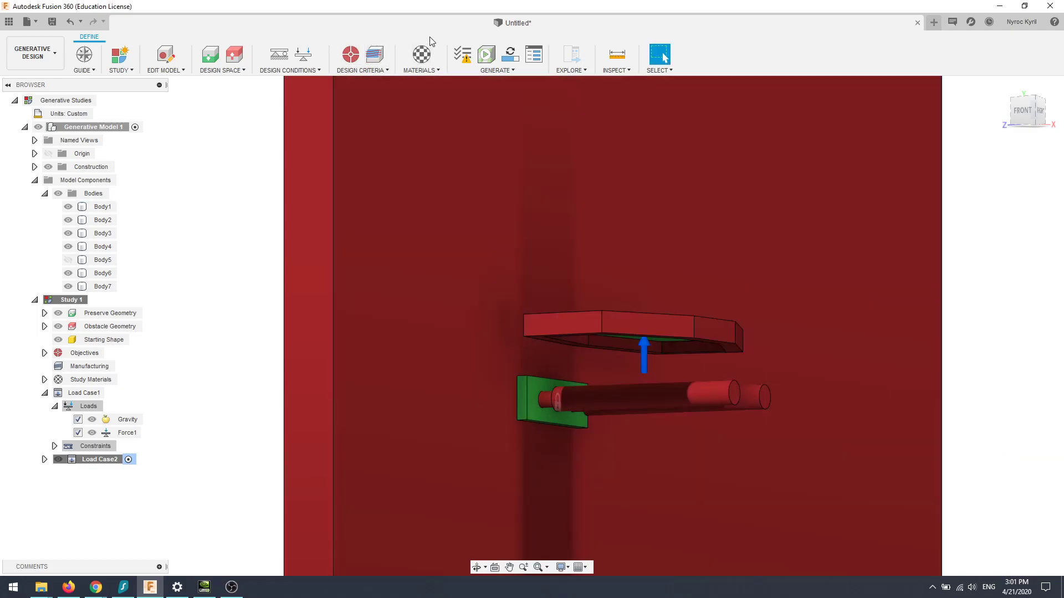
Add Stainless Steel AISI 304 and Rilsan Invent Natural - PA 11 from the Additive Material Library to the study materials.
click(427, 53)
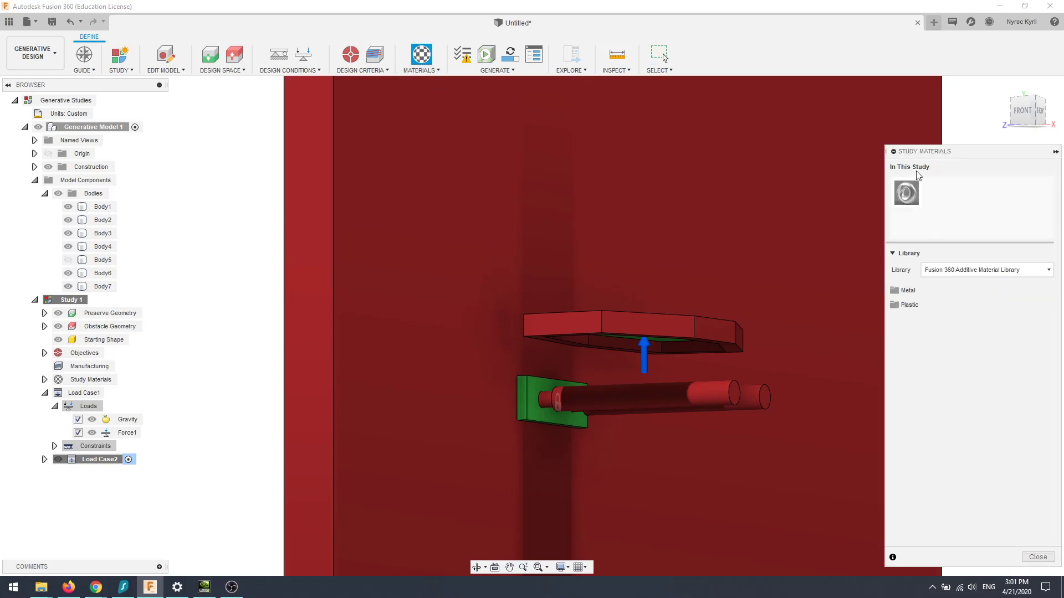
click(908, 290)
drag(966, 431, 970, 197)
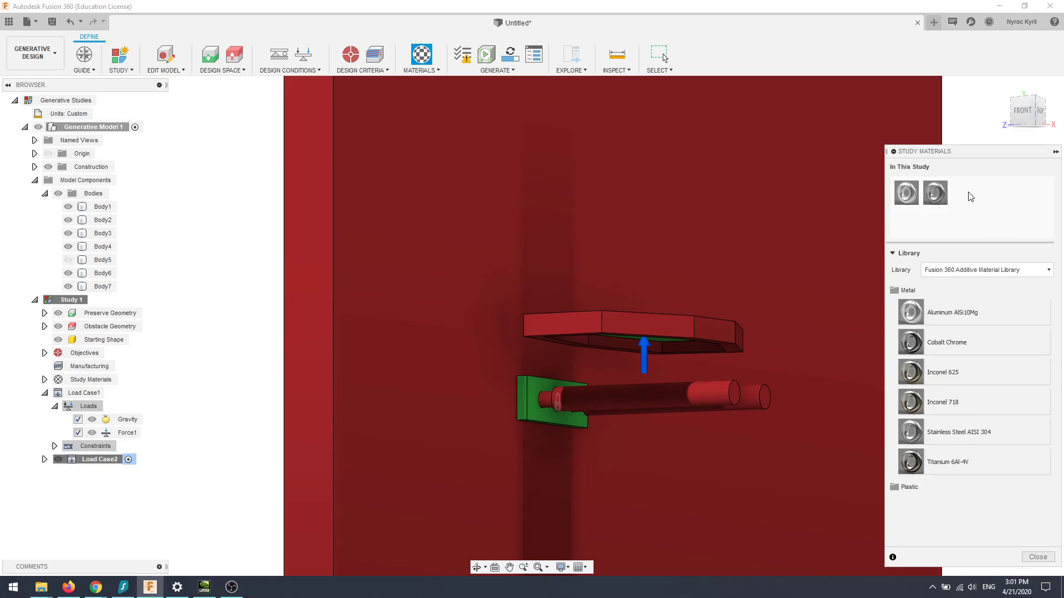
click(915, 487)
drag(935, 510, 964, 194)
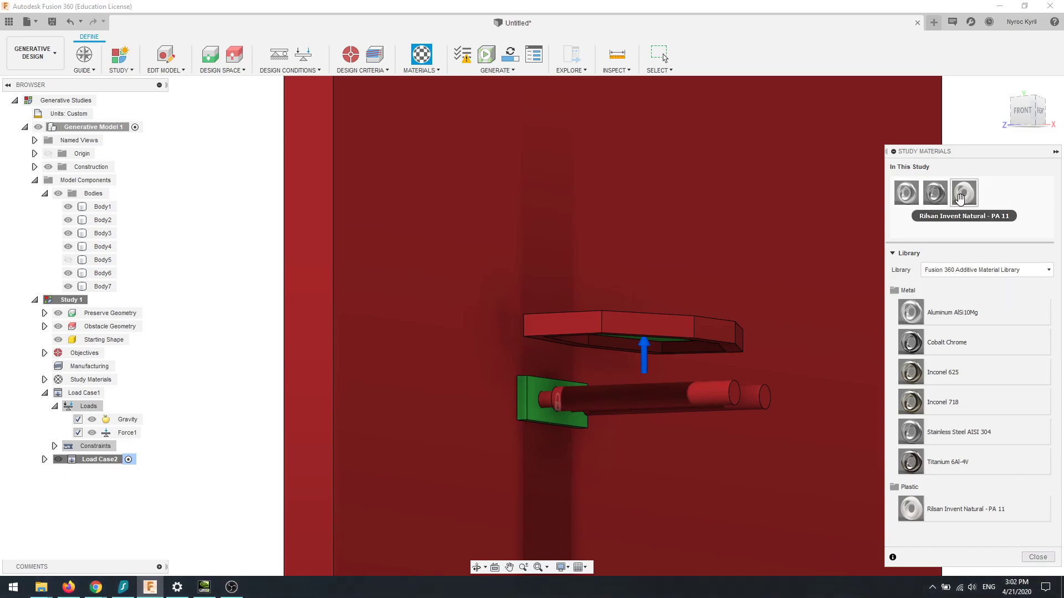
click(1038, 557)
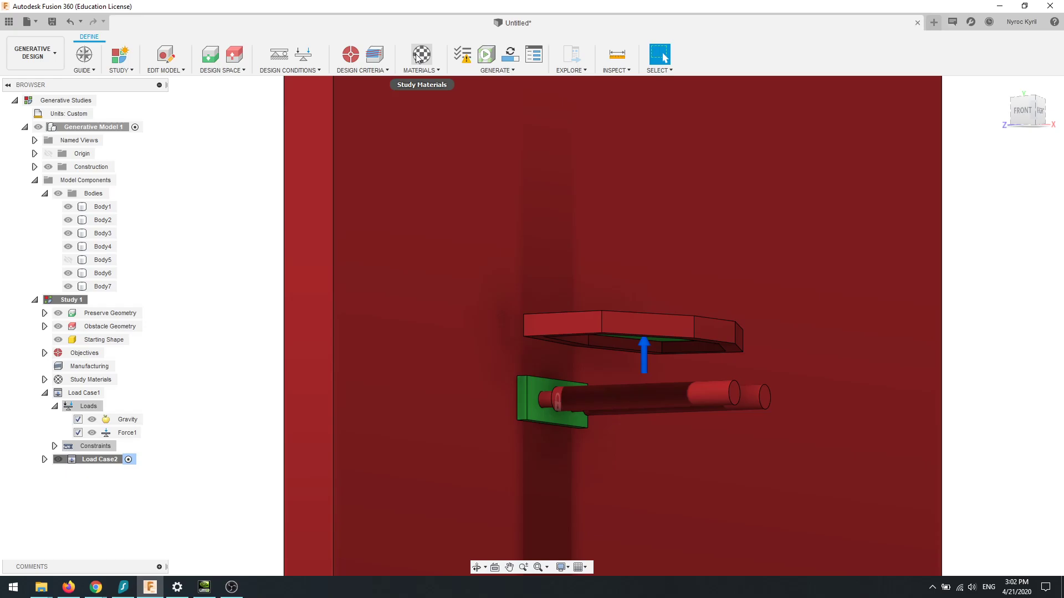
Run the study's pre-check, read through its warnings, and unhide Body5.
click(463, 55)
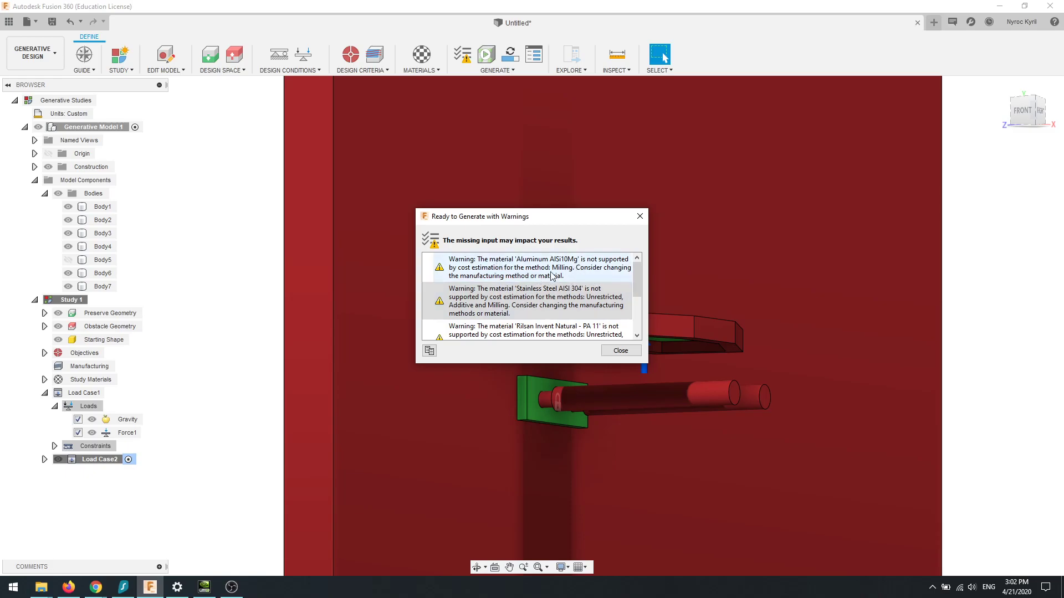
scroll(575, 278, down, 3)
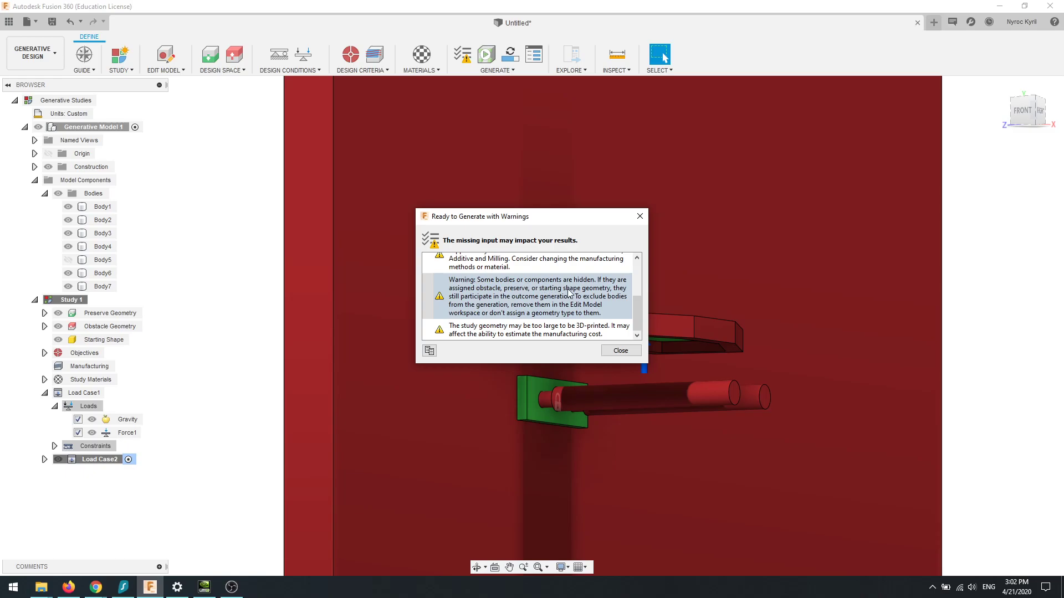
click(615, 353)
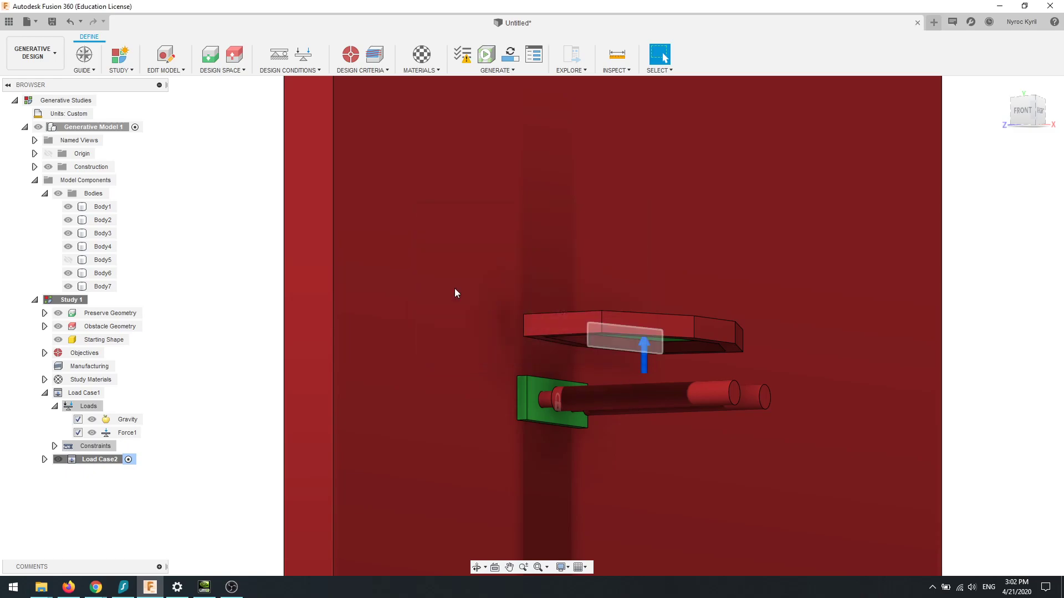
click(69, 260)
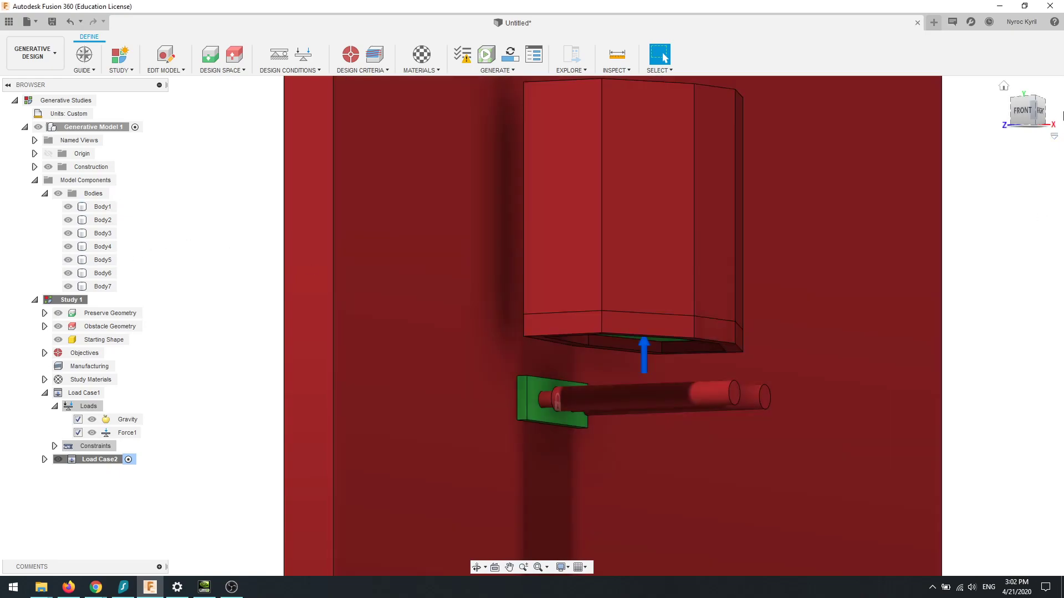
Run the Previewer and examine the previewed shape between the mounting plate and shelf from several angles.
drag(1041, 109, 1033, 111)
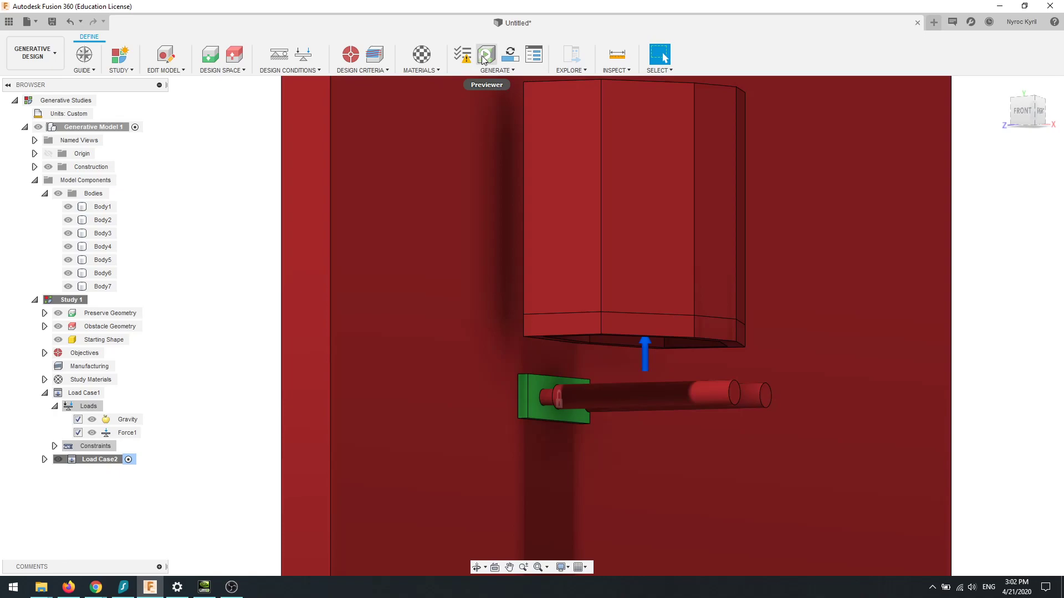
click(483, 59)
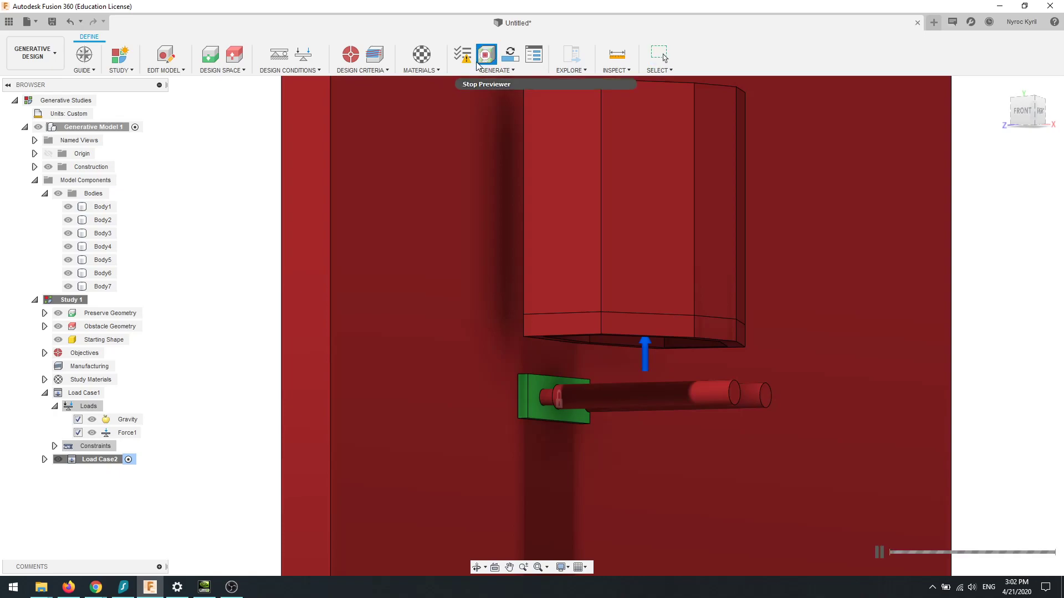
scroll(556, 394, up, 1)
scroll(556, 394, up, 1)
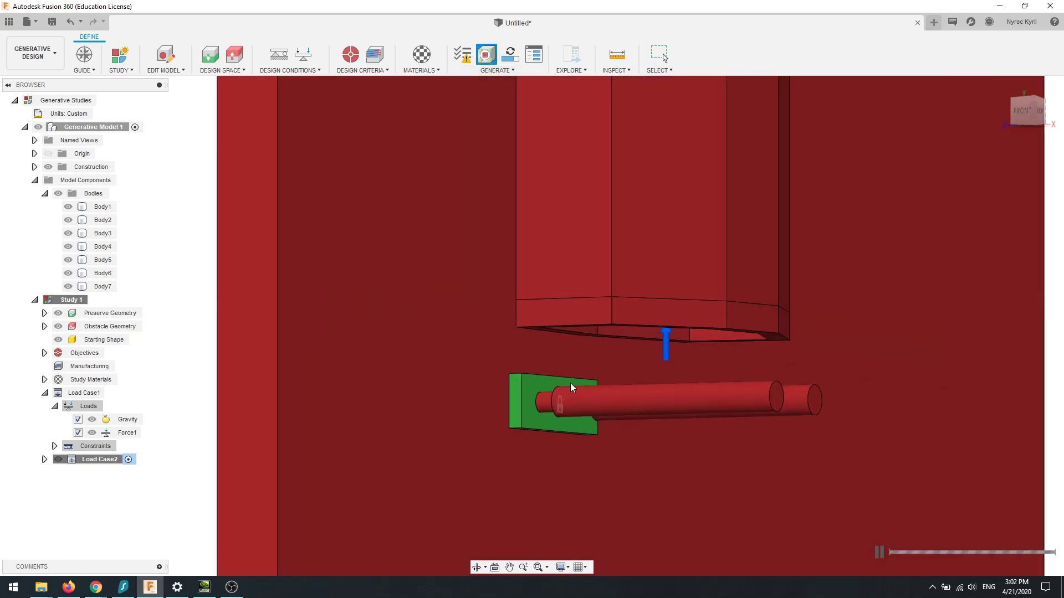
drag(1026, 115, 1025, 103)
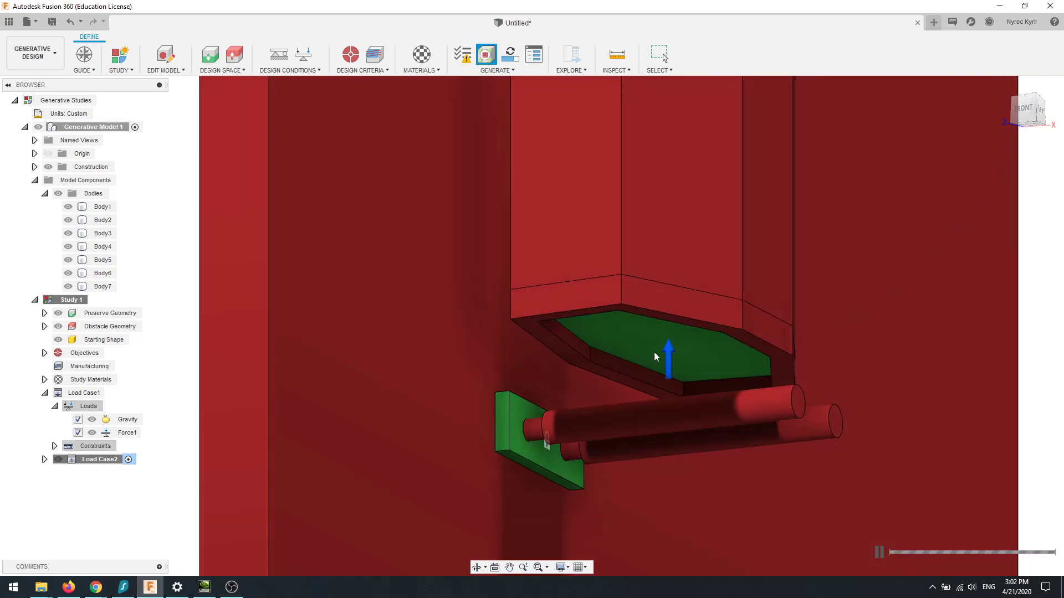
click(1024, 109)
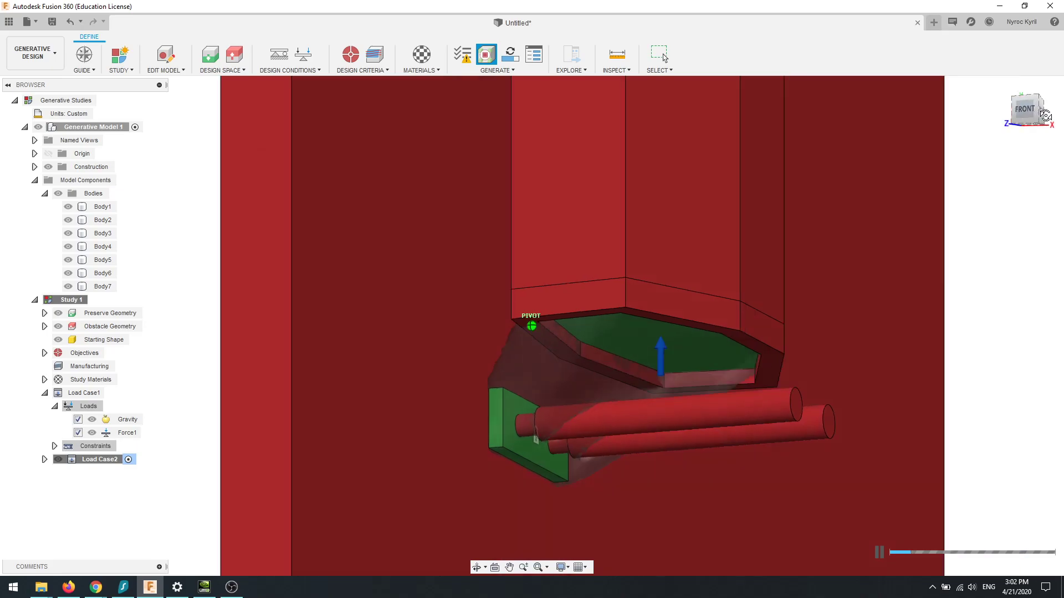
shift+middle_drag(759, 410, 707, 449)
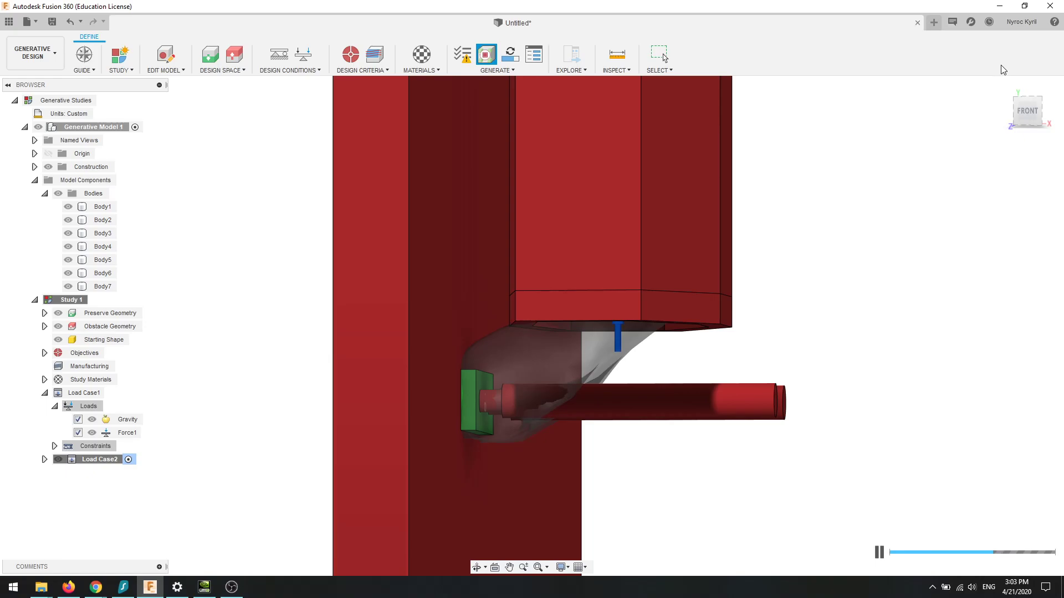
mouse_move(1025, 111)
mouse_down()
mouse_move(954, 49)
mouse_move(1004, 95)
mouse_move(1026, 106)
mouse_move(1037, 98)
mouse_move(991, 106)
mouse_up()
shift+middle_drag(493, 327, 549, 429)
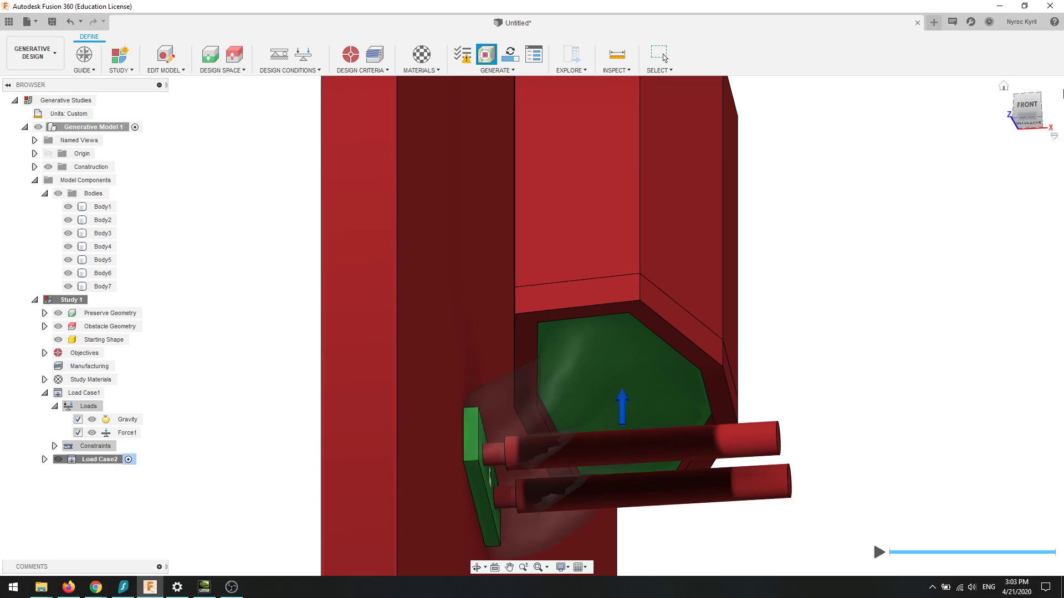
mouse_move(1026, 116)
mouse_down()
mouse_move(1004, 129)
mouse_move(1027, 114)
mouse_up()
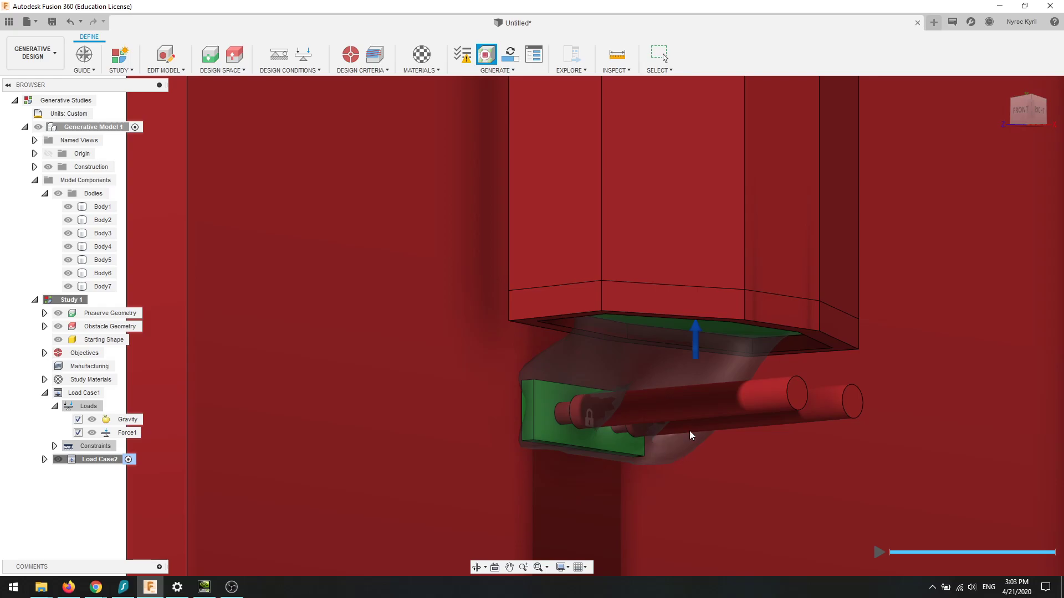
click(1037, 109)
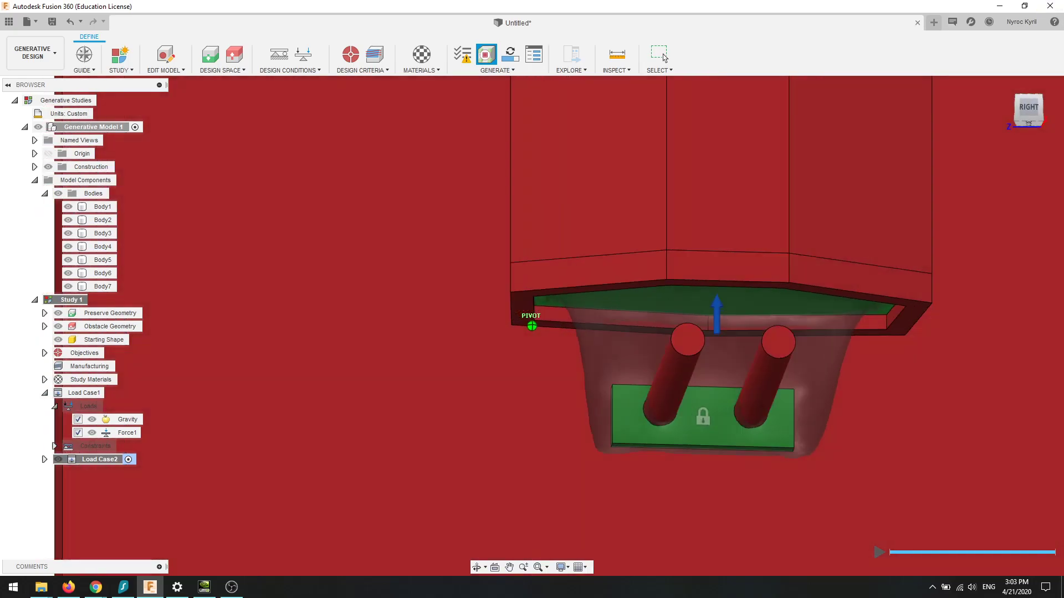
mouse_move(1028, 110)
mouse_down()
mouse_move(1013, 99)
mouse_move(1031, 110)
mouse_up()
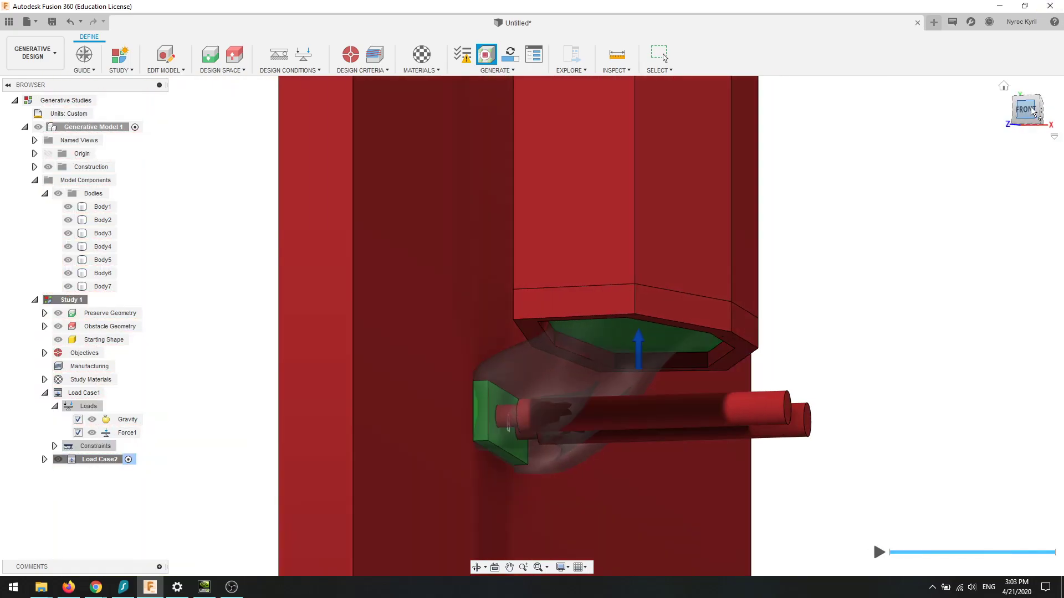
Stop the Previewer and submit Generative Model 1 - Study 1 for generation.
click(511, 60)
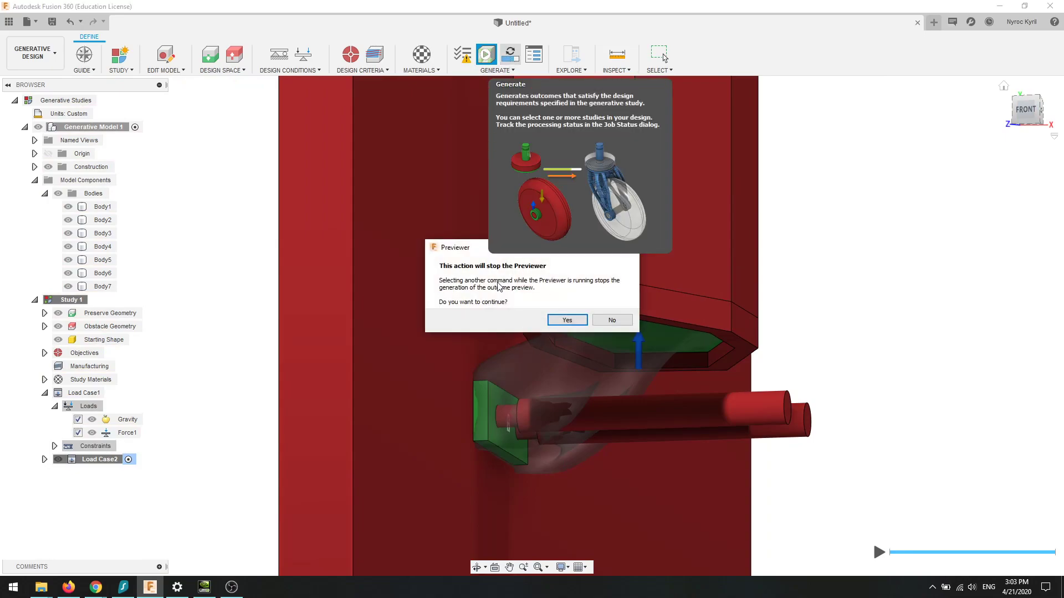
click(567, 320)
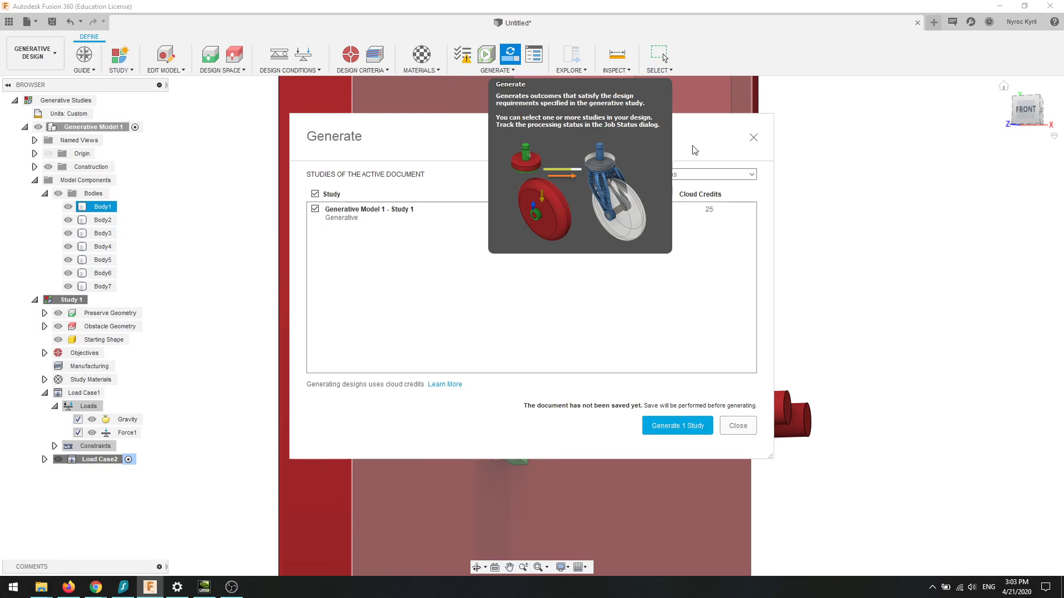
drag(694, 149, 813, 201)
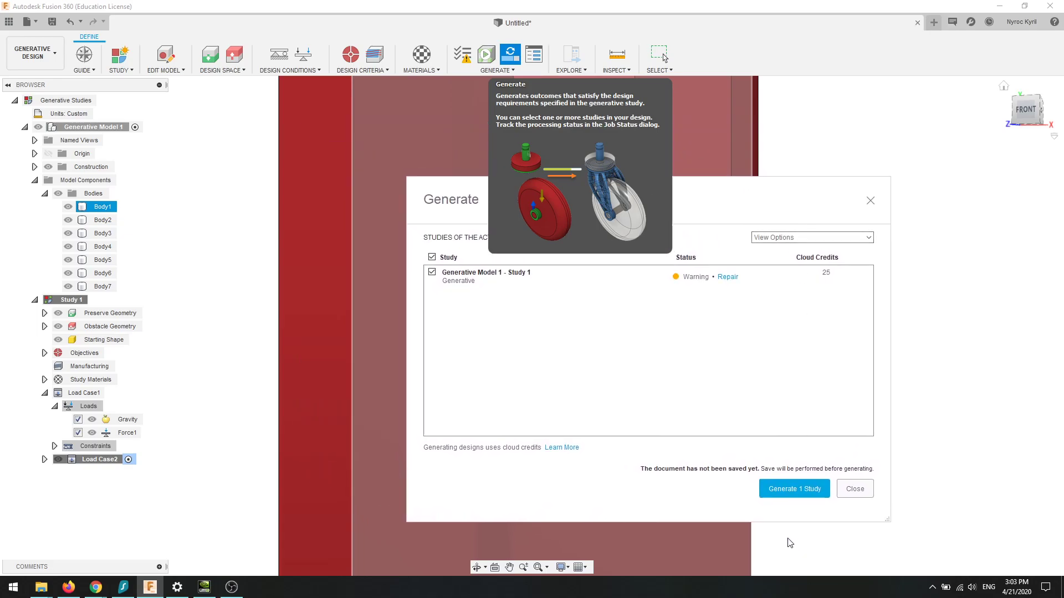
click(779, 492)
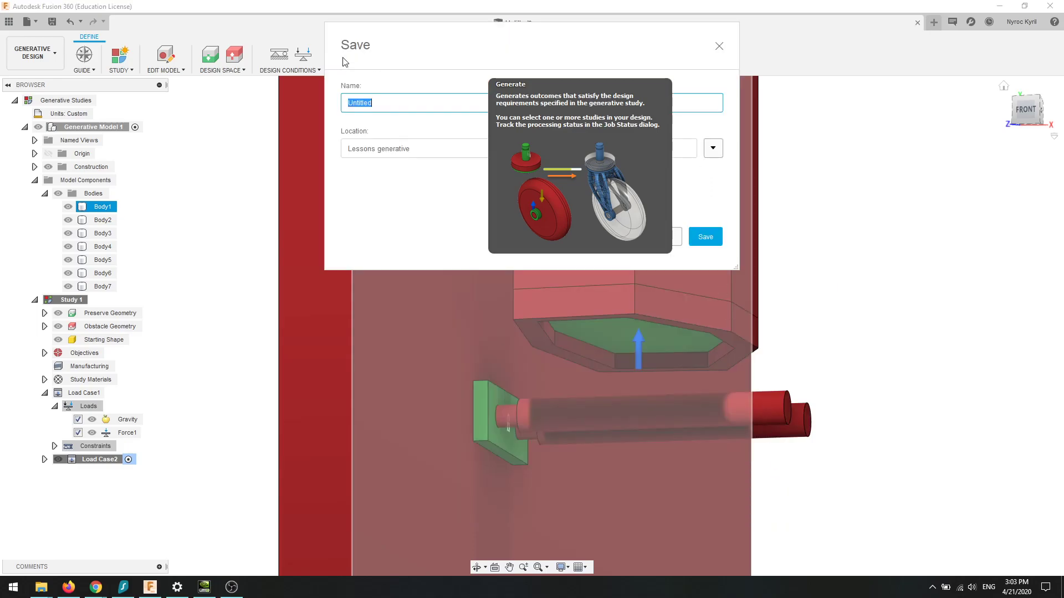
Save the document as Da Shelf in the Lessons generative location to start generating, and dismiss the thumbnails notice.
click(404, 110)
drag(399, 110, 311, 108)
text(Da Shelf)
click(705, 236)
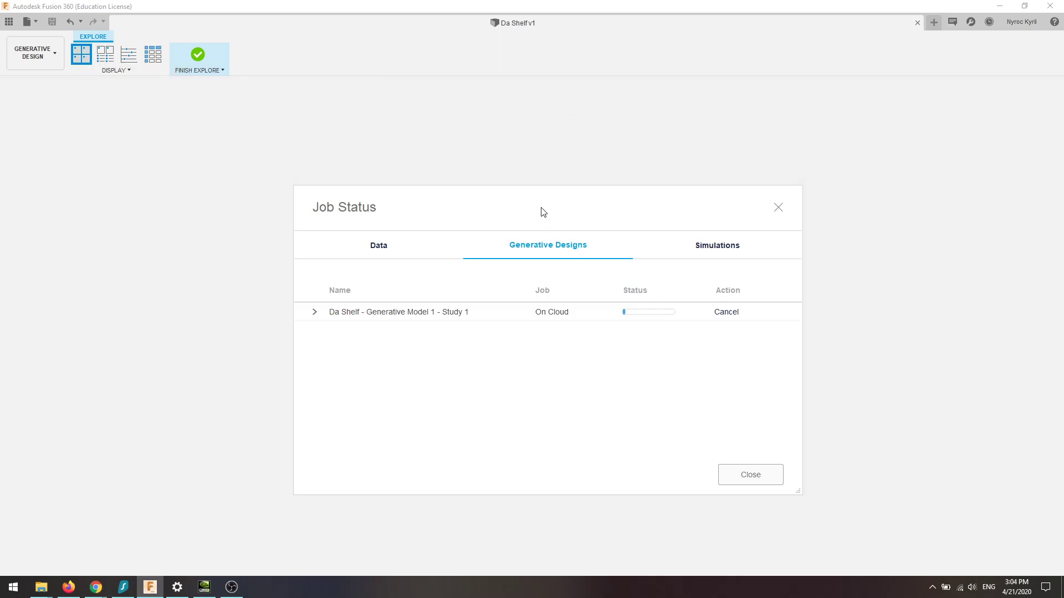
drag(541, 212, 515, 188)
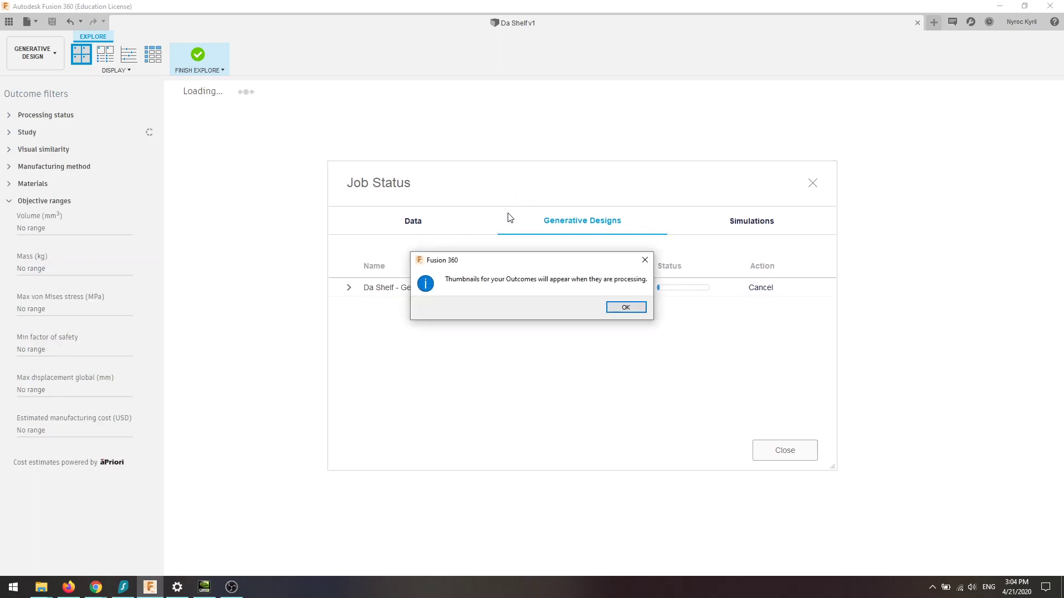
click(630, 309)
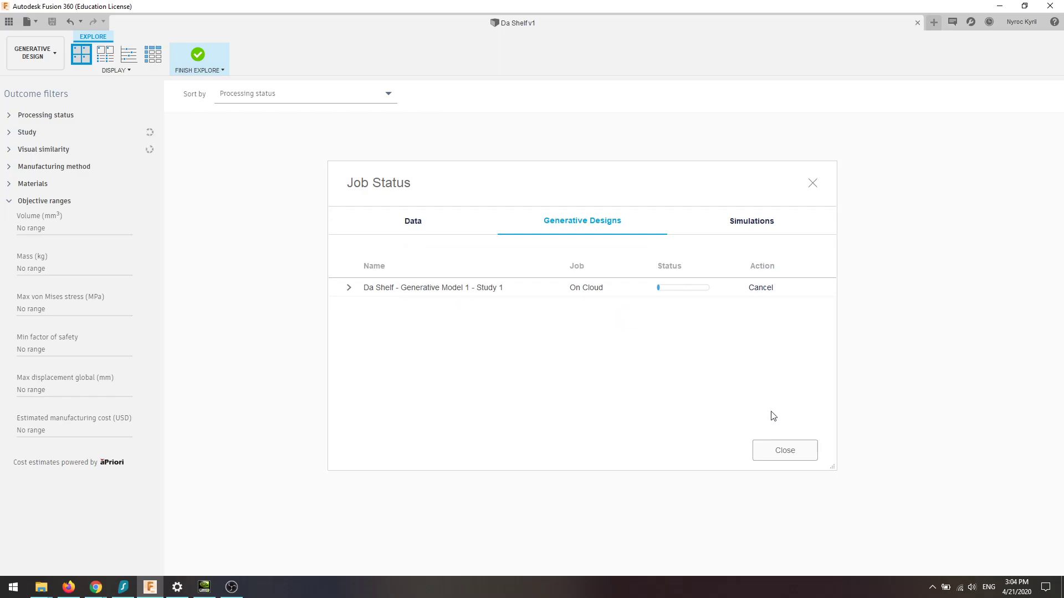
click(237, 591)
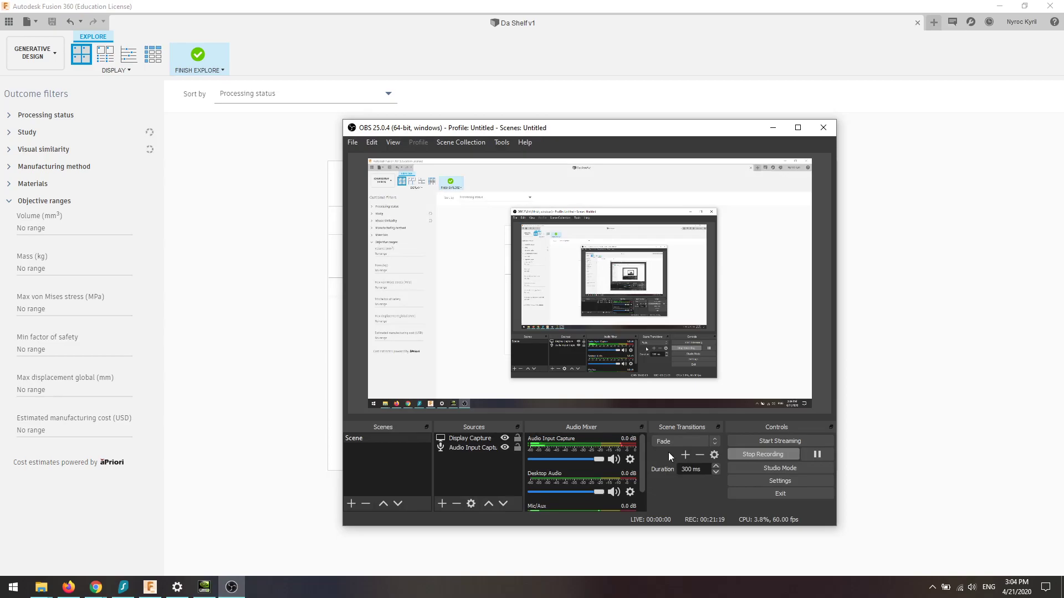